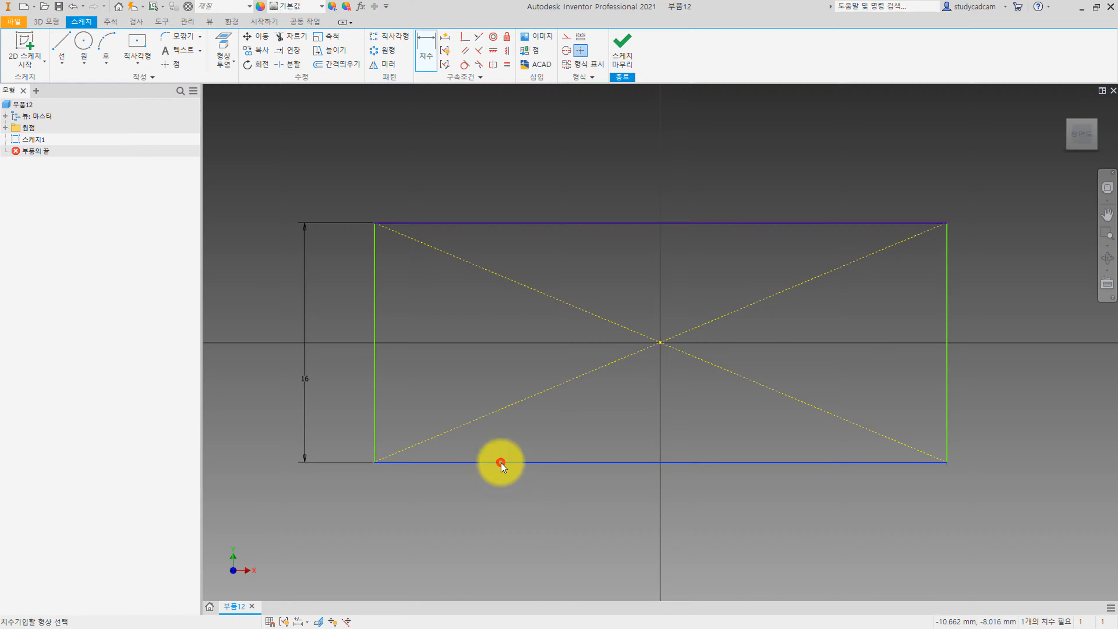
Dimension the rectangle's horizontal side to 46 mm and finish the sketch.
click(499, 501)
text(46)
key(Return)
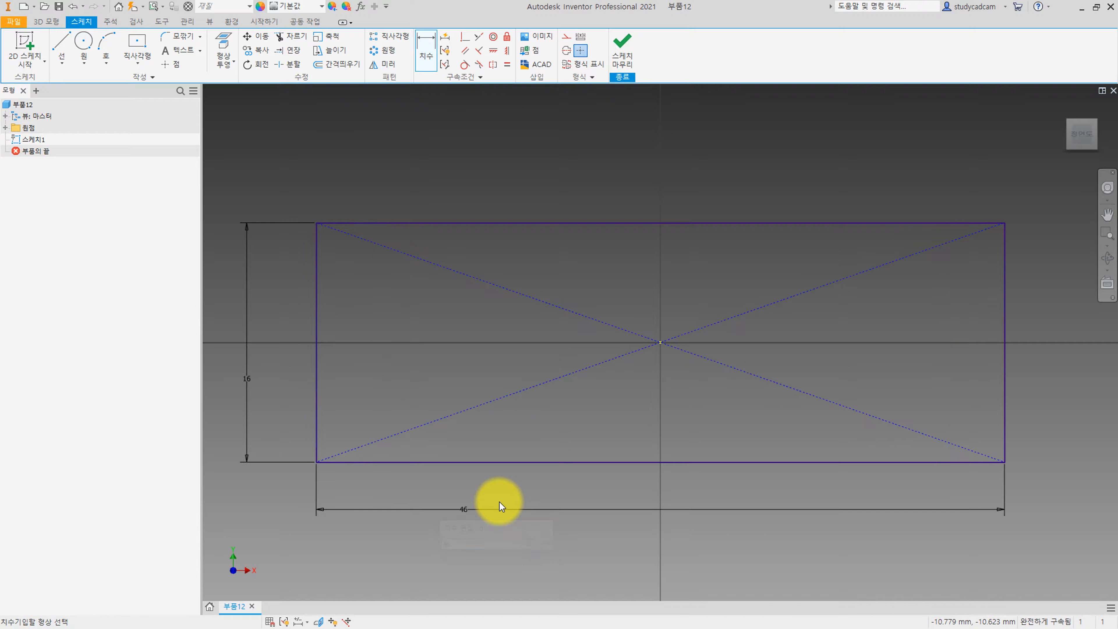
scroll(543, 315, up, 7)
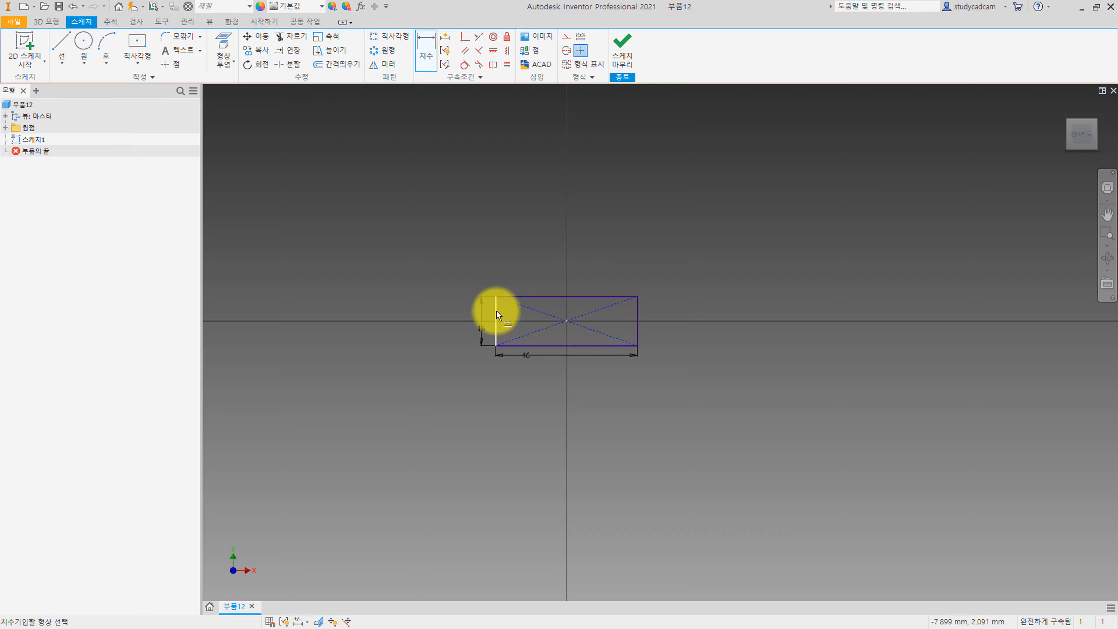
scroll(547, 239, down, 3)
click(621, 44)
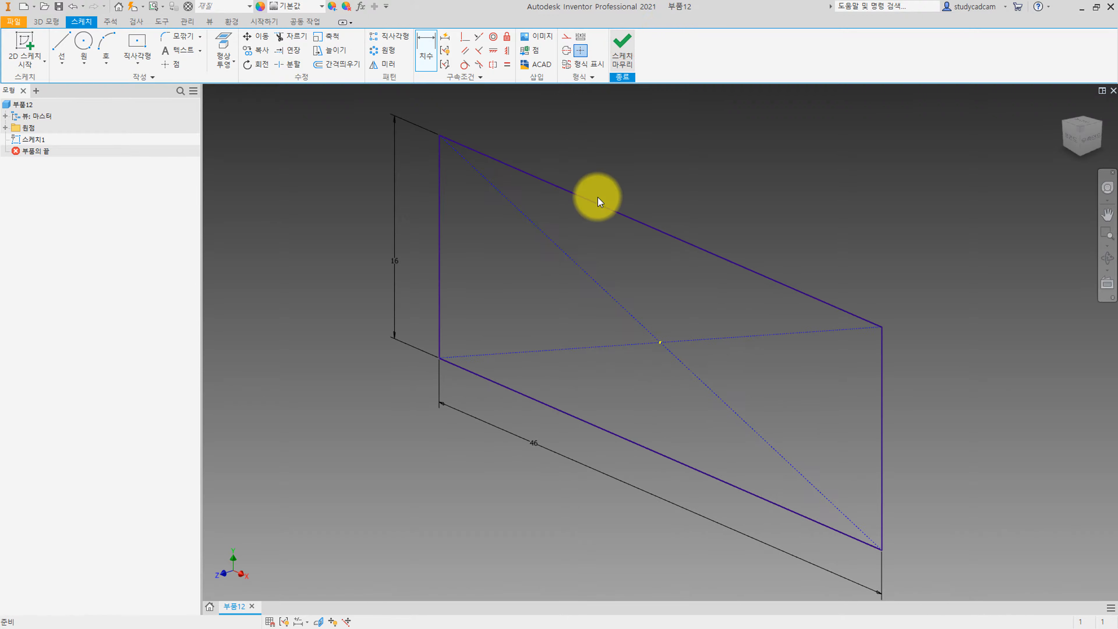
Extrude the rectangle symmetrically about its sketch plane with a total distance of 24 mm.
click(58, 42)
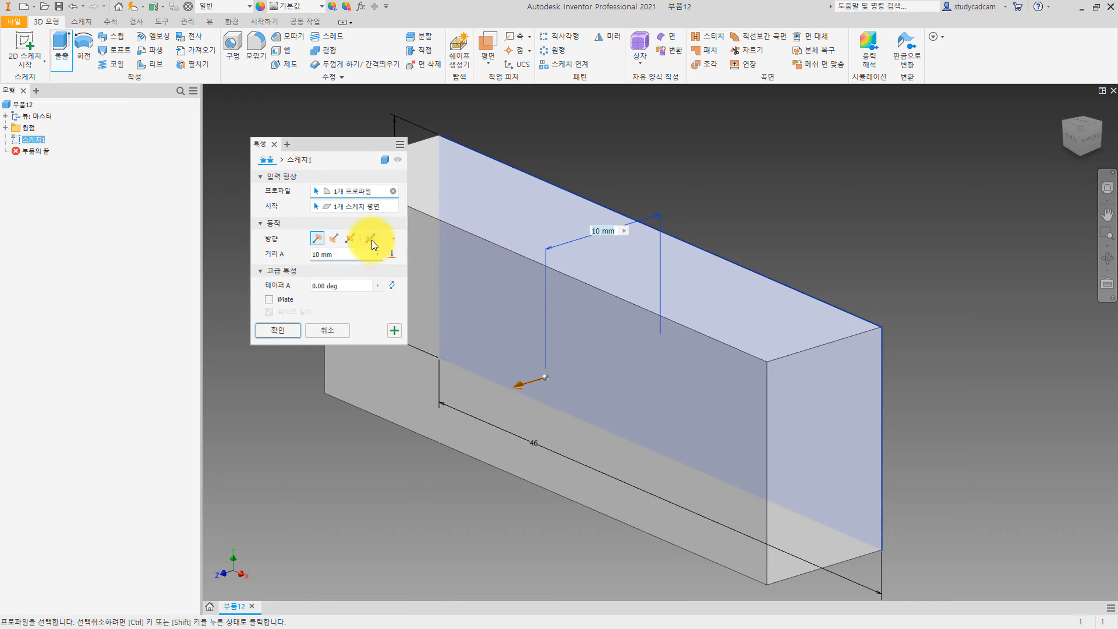
click(349, 238)
double_click(324, 254)
text(24)
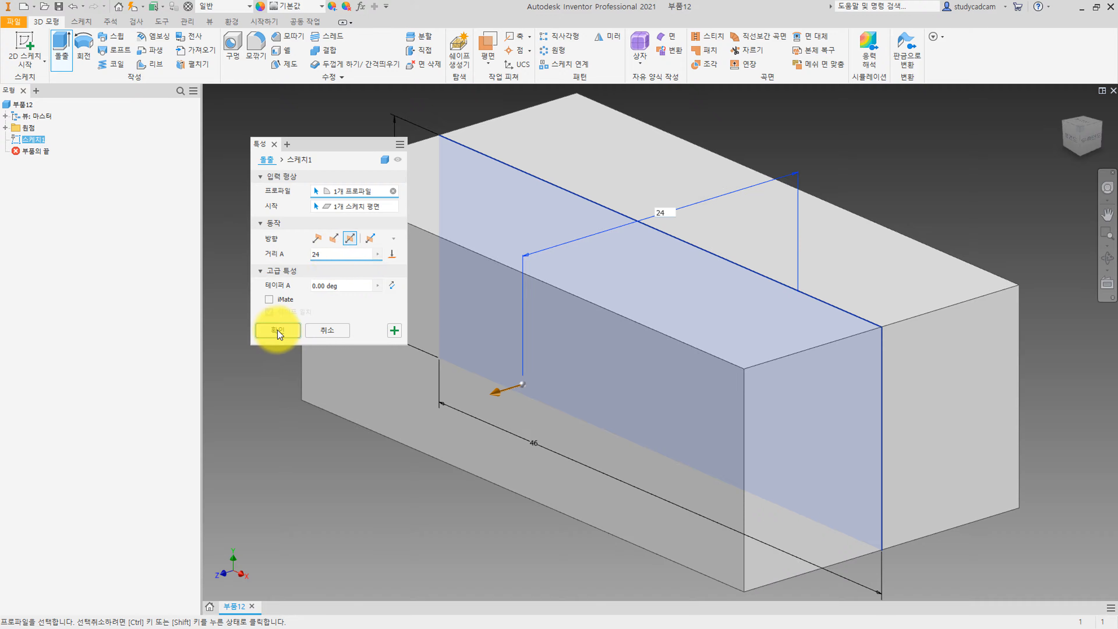
click(278, 330)
Sketch a 10 mm wide by 5 mm high centre rectangle at the middle of the block's right end face and finish the sketch.
scroll(291, 316, up, 3)
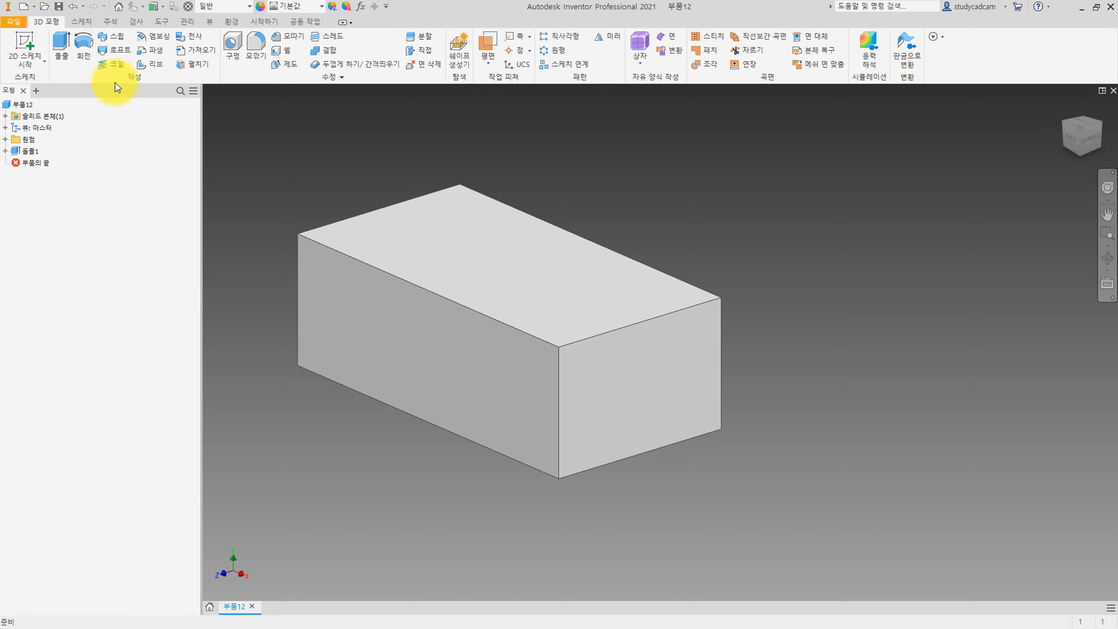
click(24, 48)
click(631, 382)
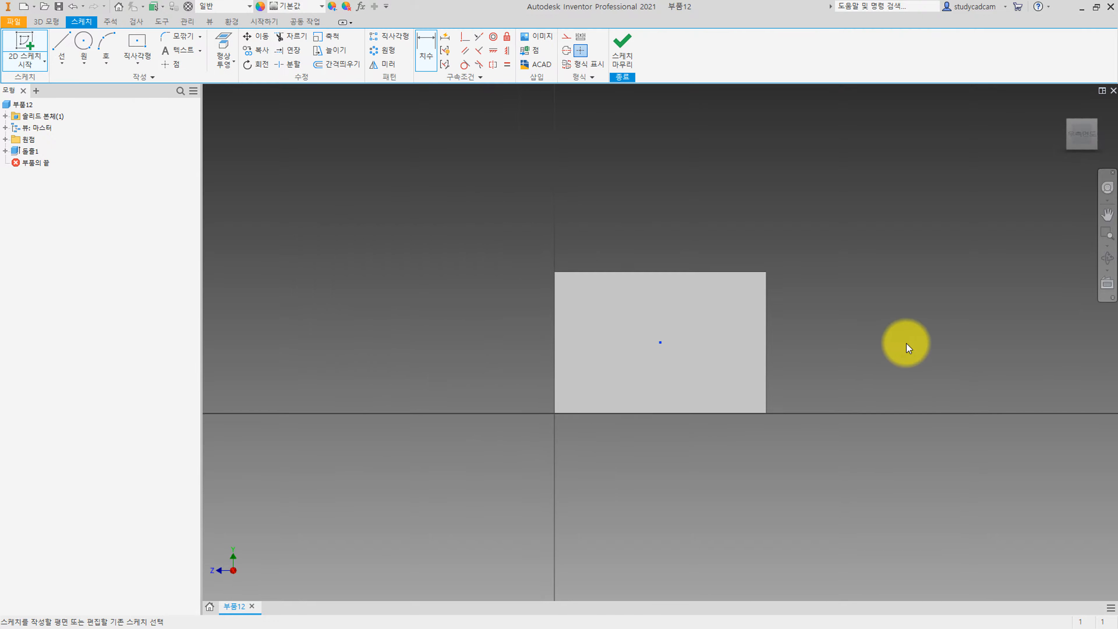
click(137, 44)
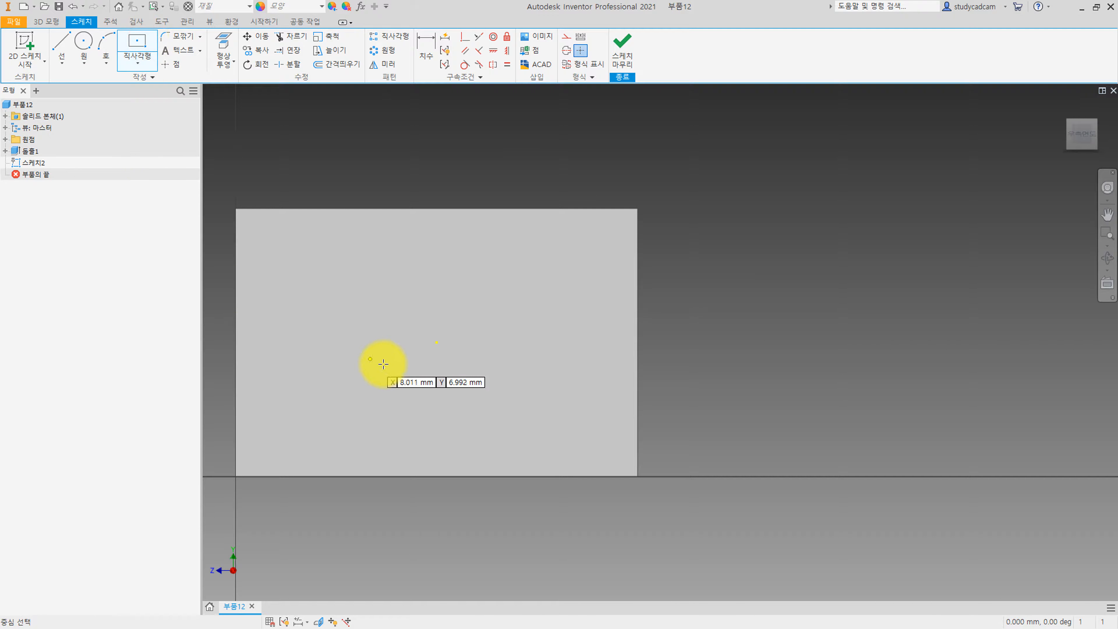
click(436, 342)
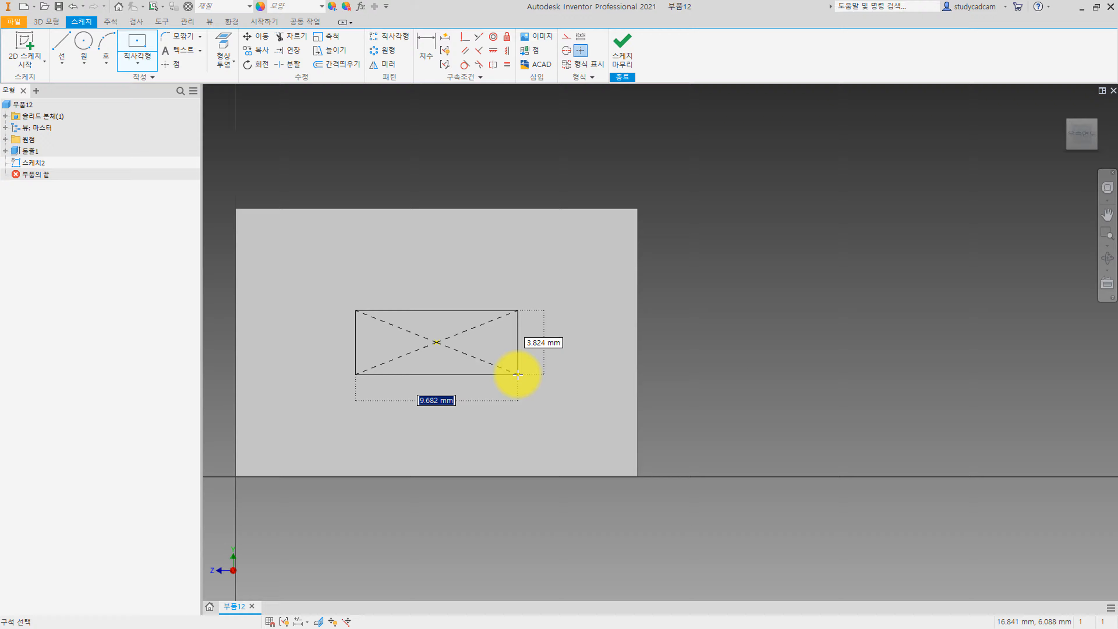
text(10)
key(Tab)
text(5)
key(Return)
key(Escape)
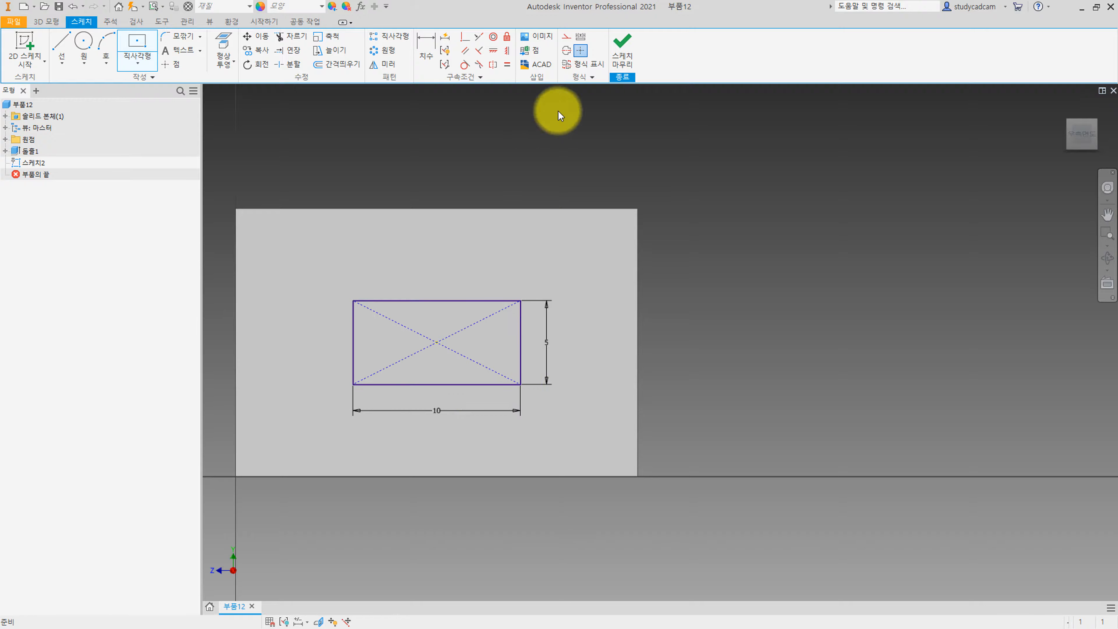
click(621, 44)
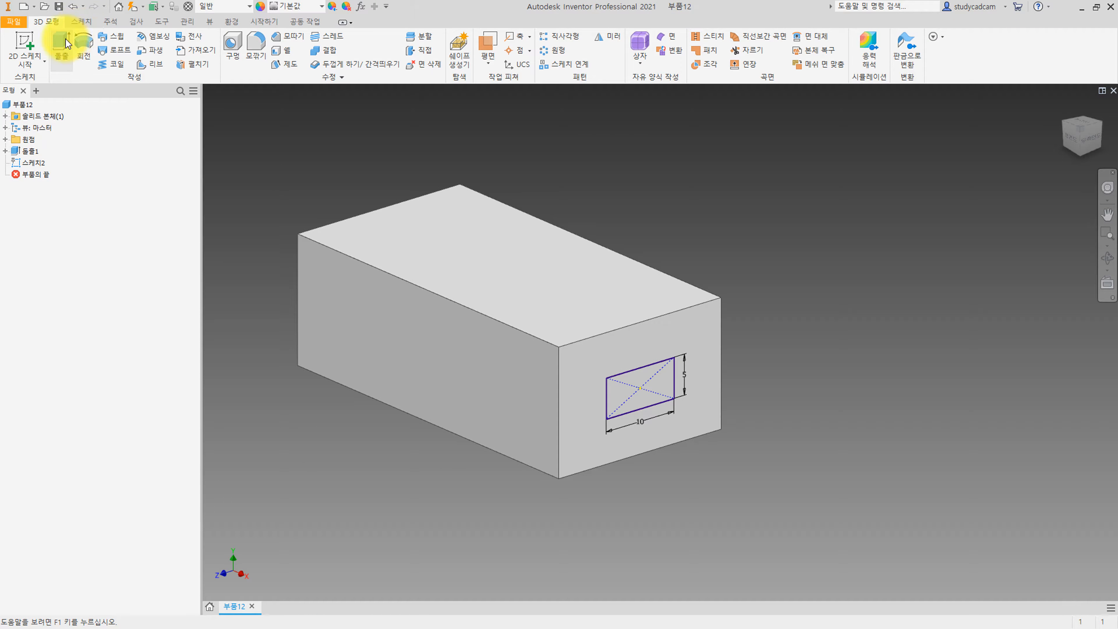
Extrude the 10 by 5 mm rectangle inward as a cut through all of the block.
click(66, 42)
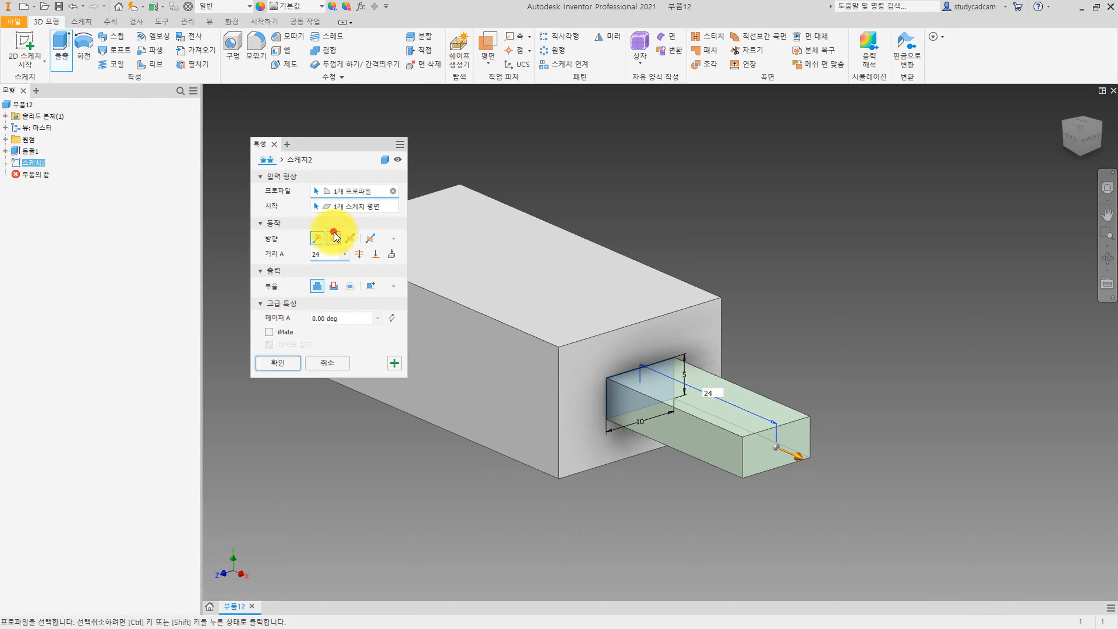
click(334, 238)
click(360, 254)
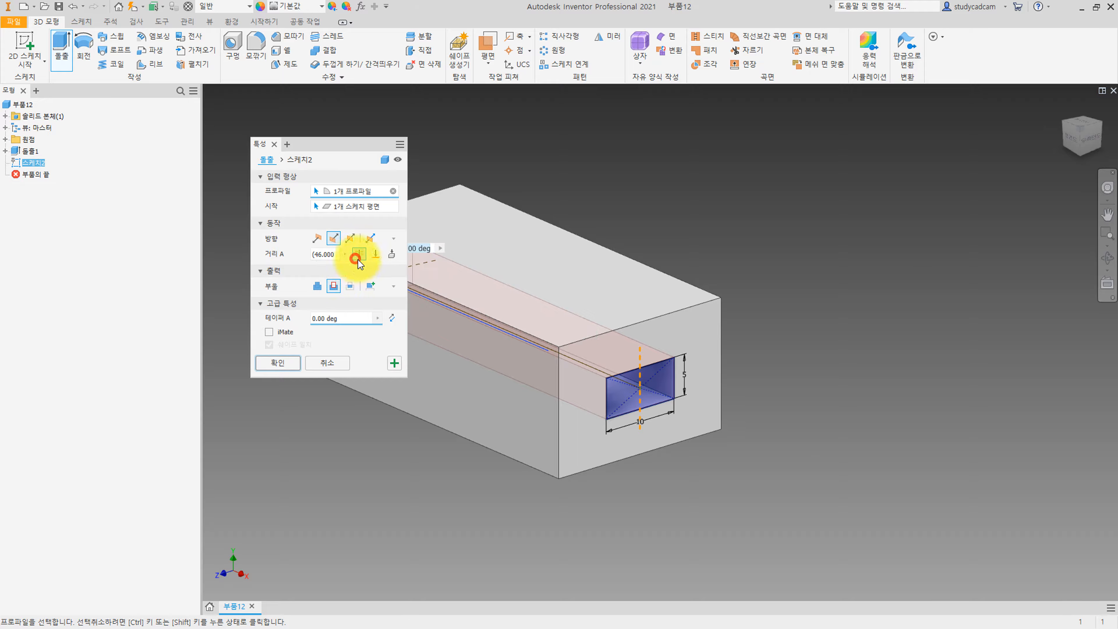
click(288, 362)
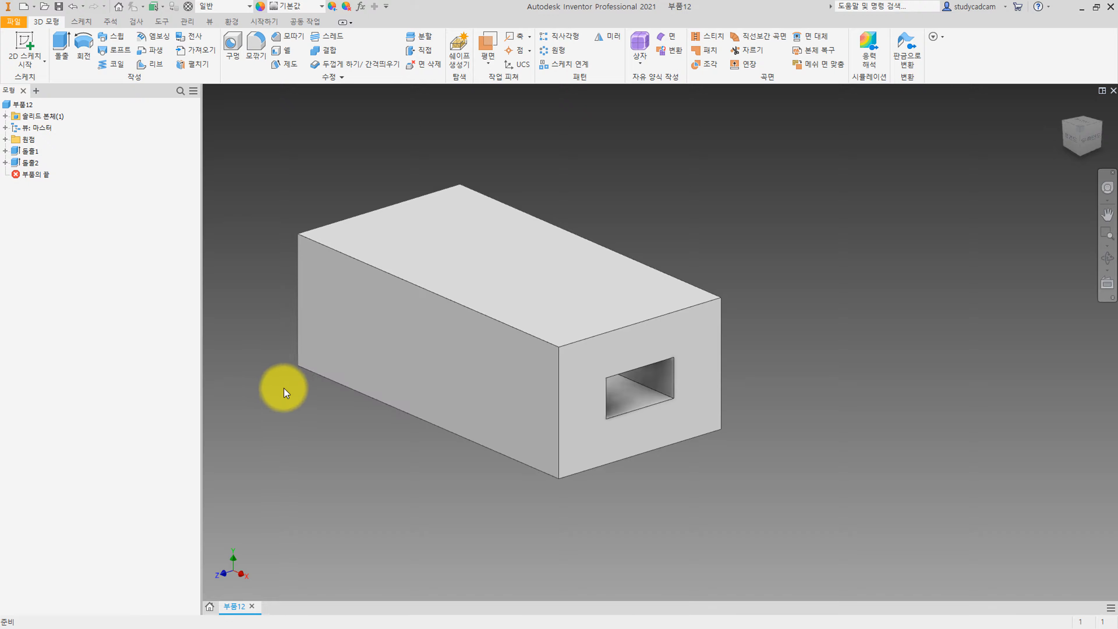
Sketch a horizontal centre-point slot at the middle of the block's long front face, with about 15 mm between its arc centres.
shift+middle_drag(288, 381, 463, 378)
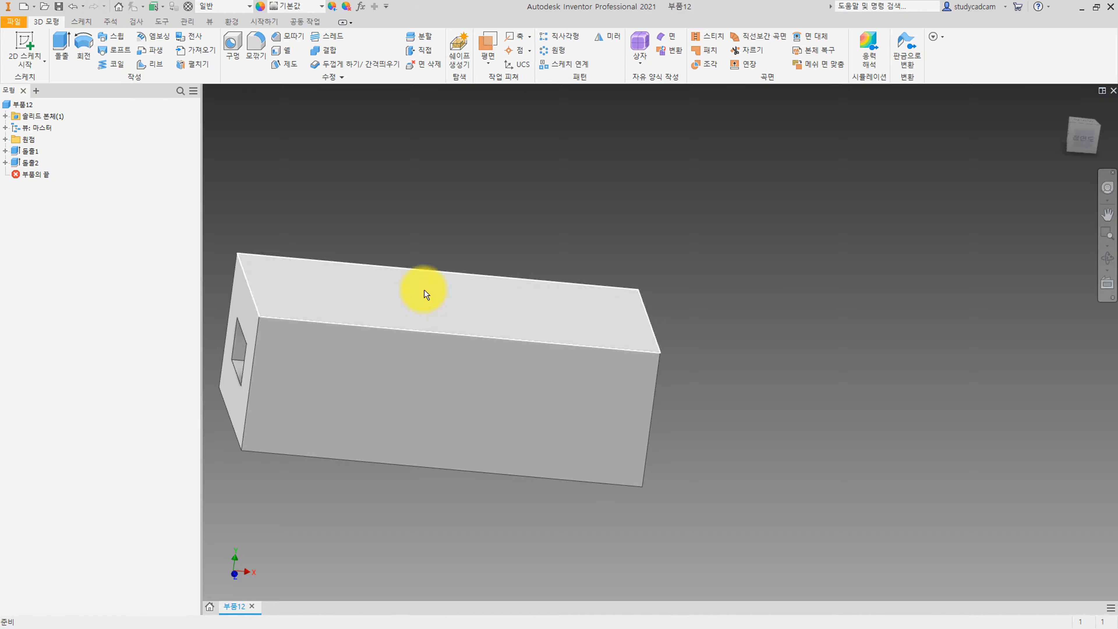
click(29, 44)
click(418, 399)
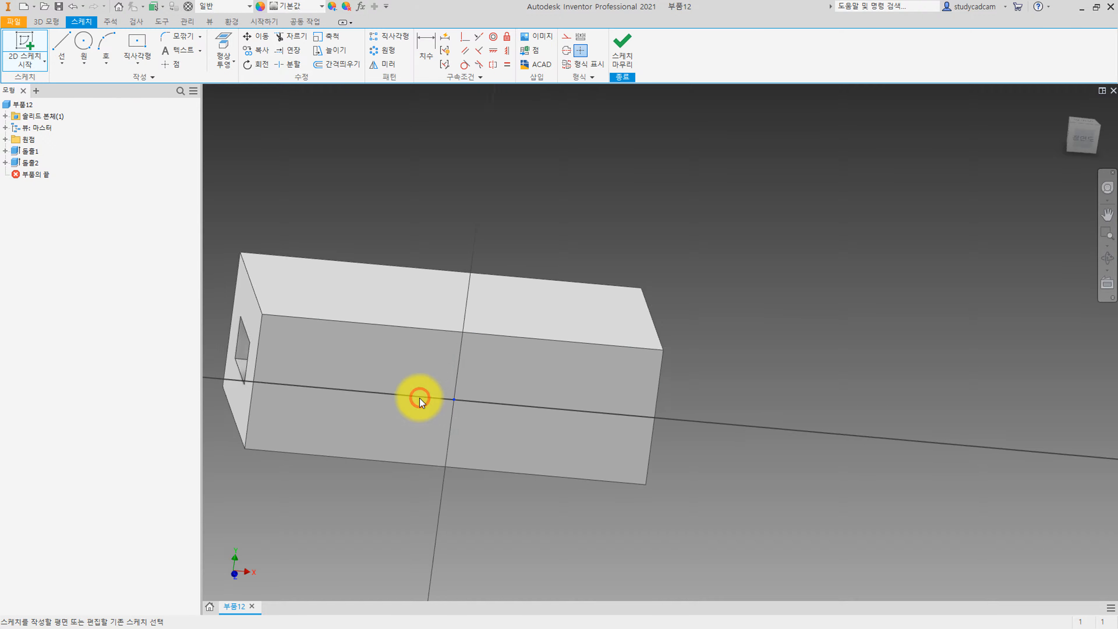
middle_drag(771, 360, 580, 349)
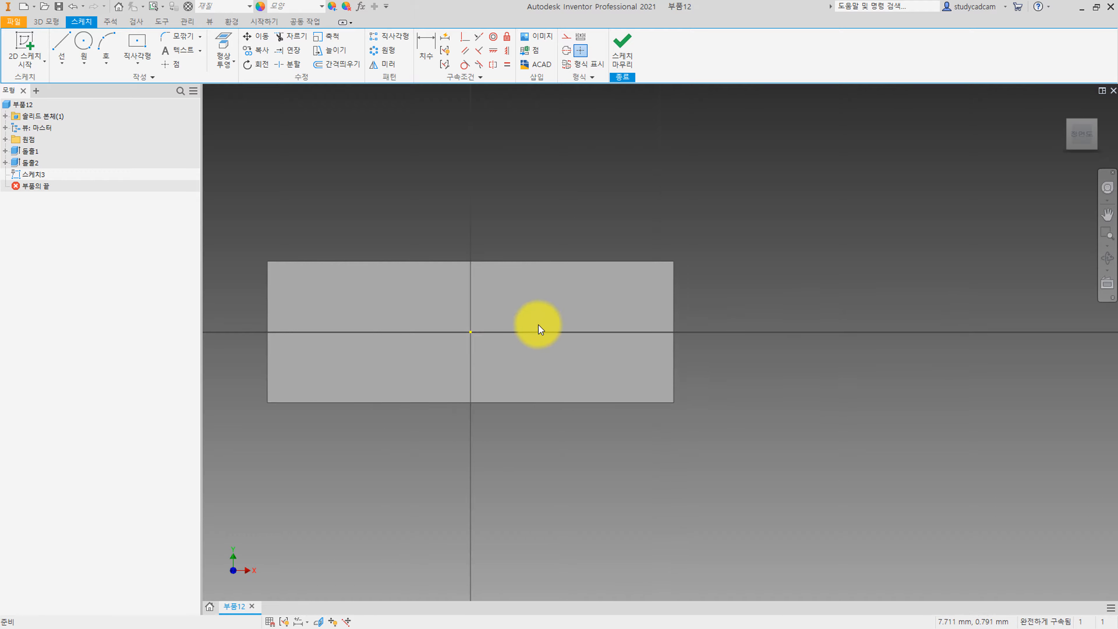
click(138, 62)
click(154, 219)
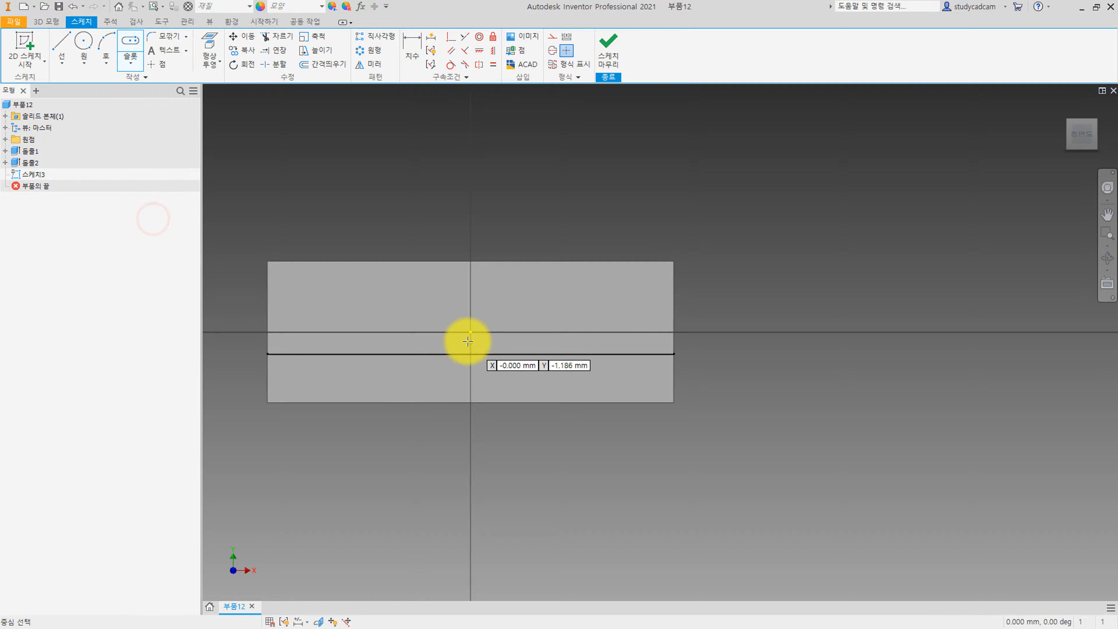
click(469, 333)
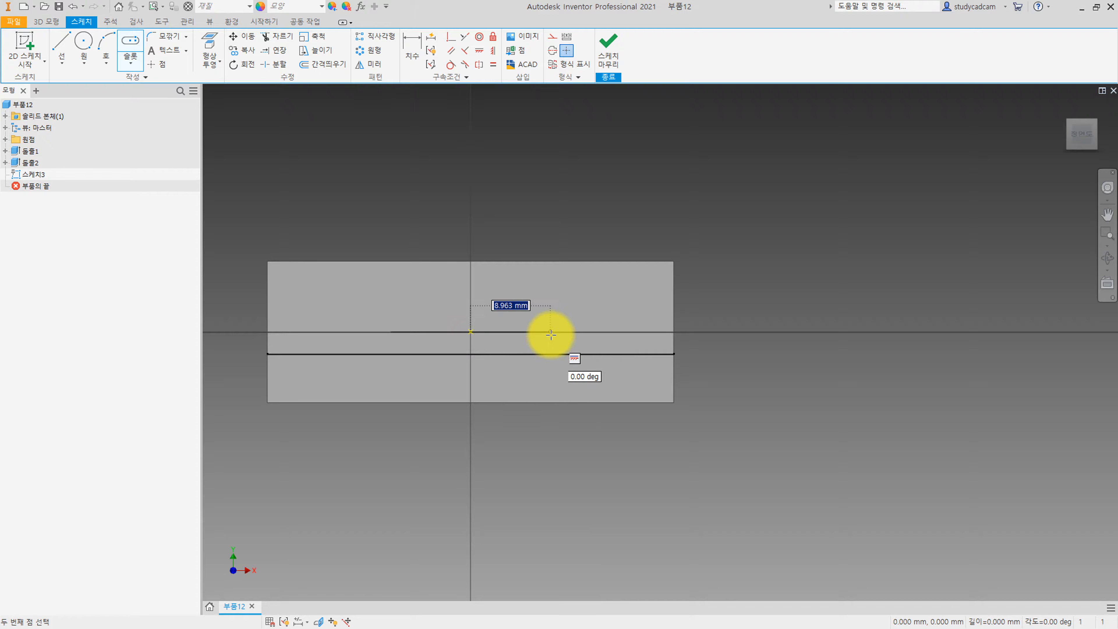
click(536, 333)
click(539, 365)
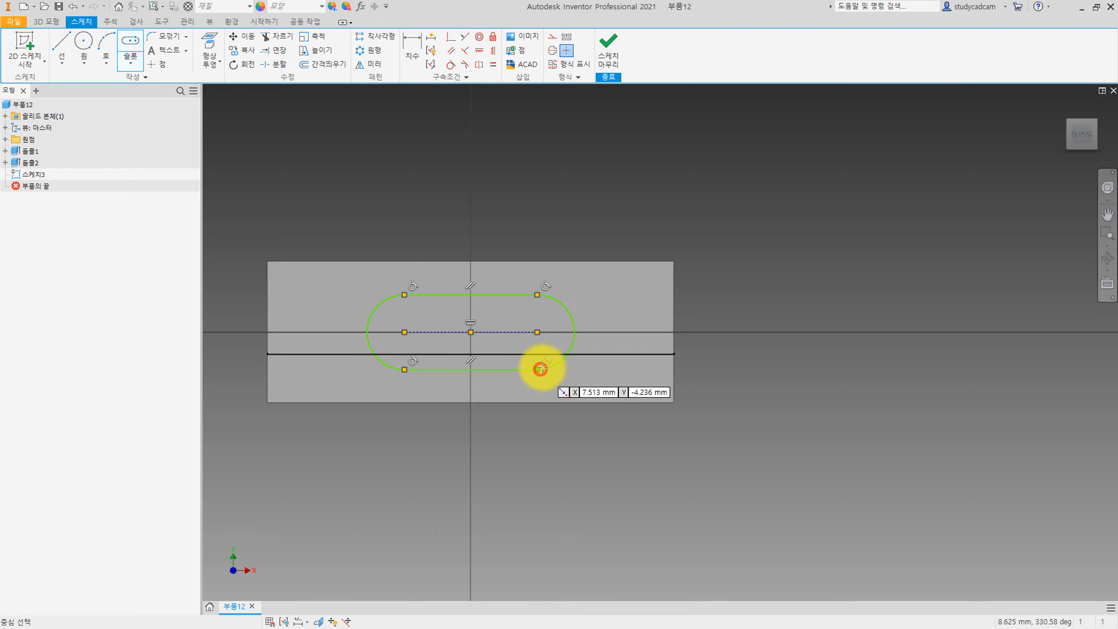
key(Escape)
Dimension the slot's straight upper edge to 13 mm.
key(d)
click(495, 295)
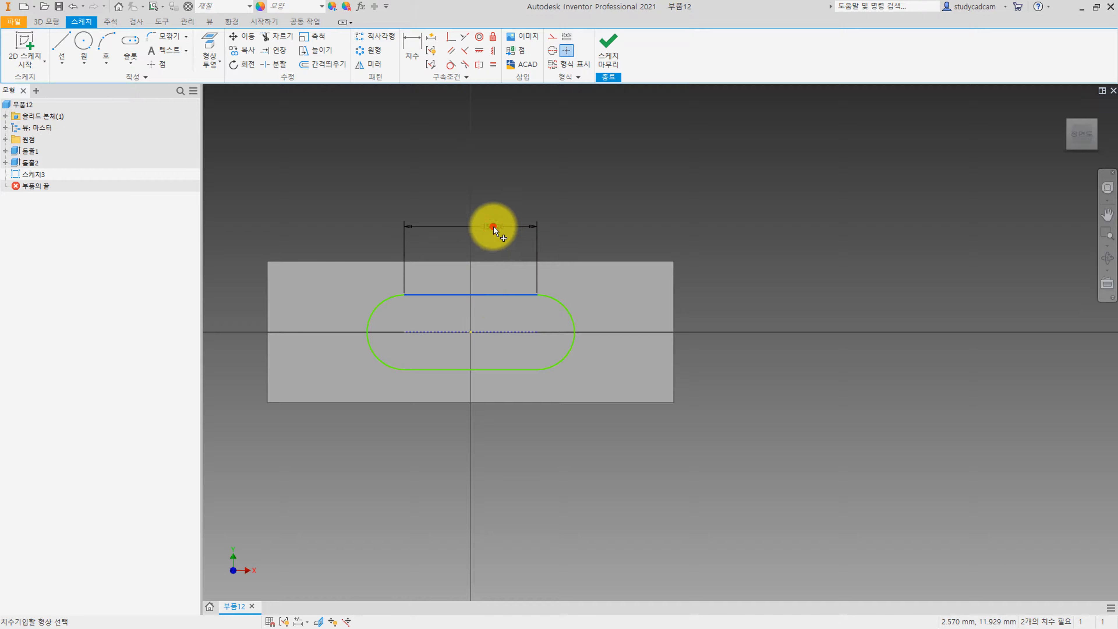
click(495, 231)
text(13)
key(Return)
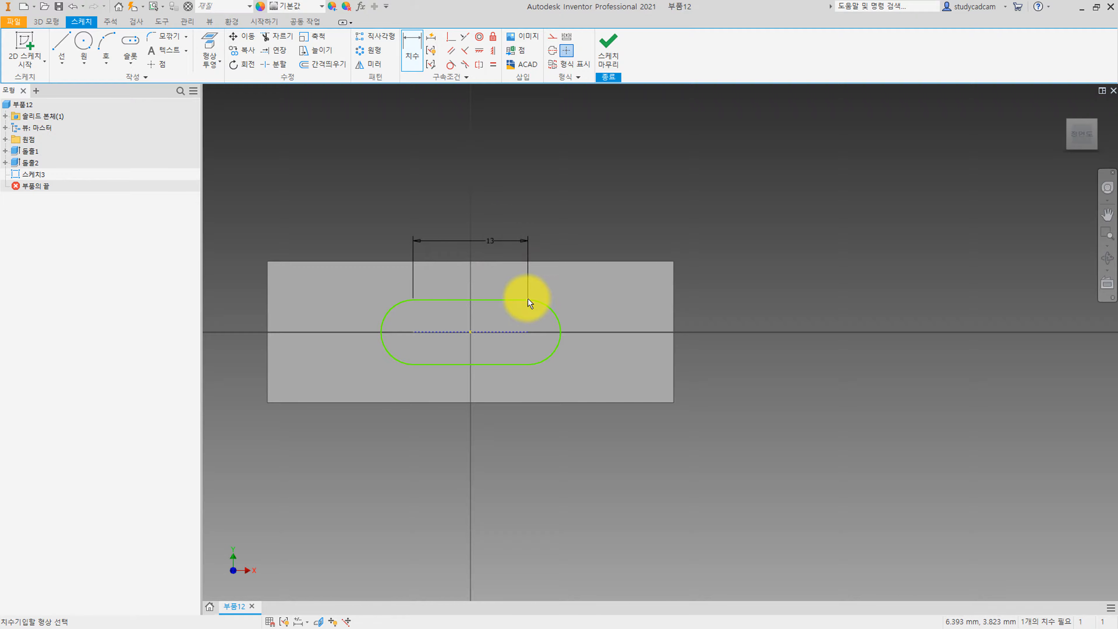
click(678, 305)
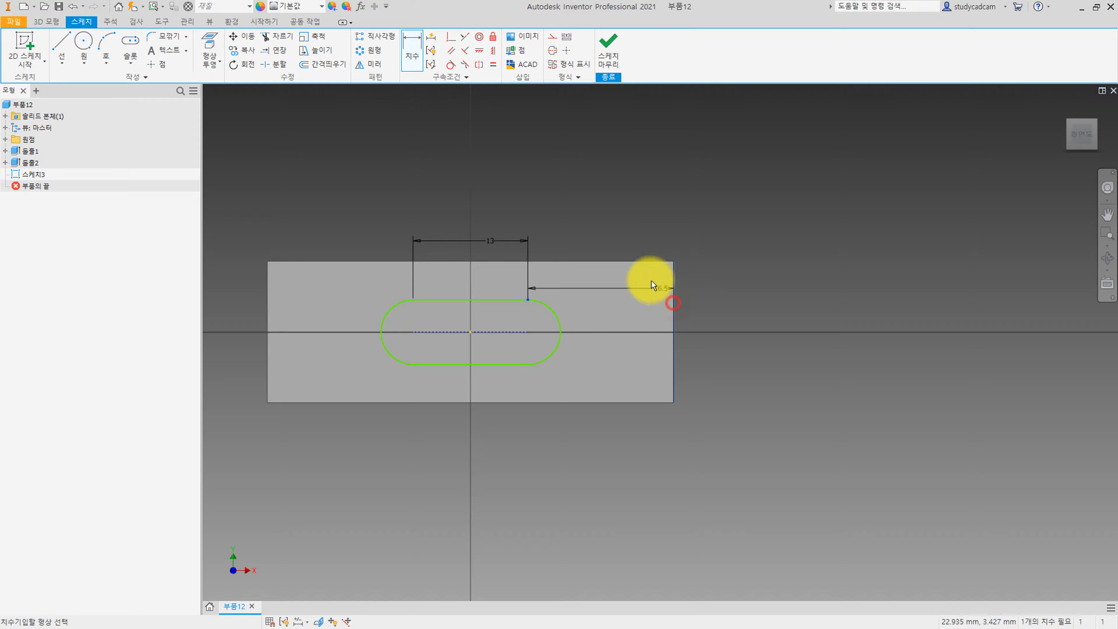
click(591, 243)
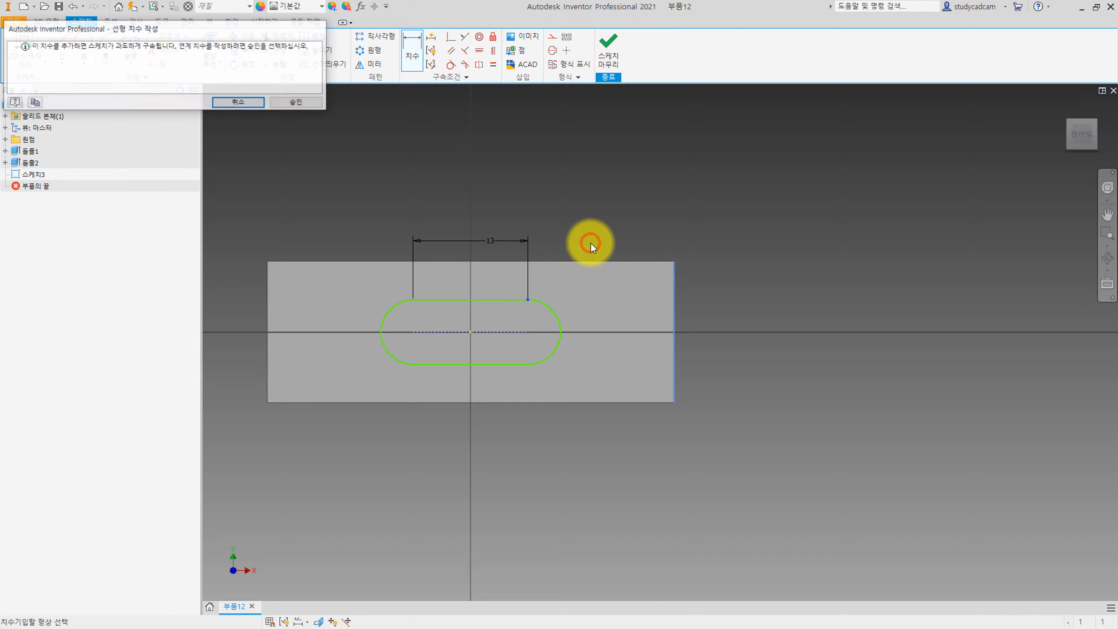
click(248, 102)
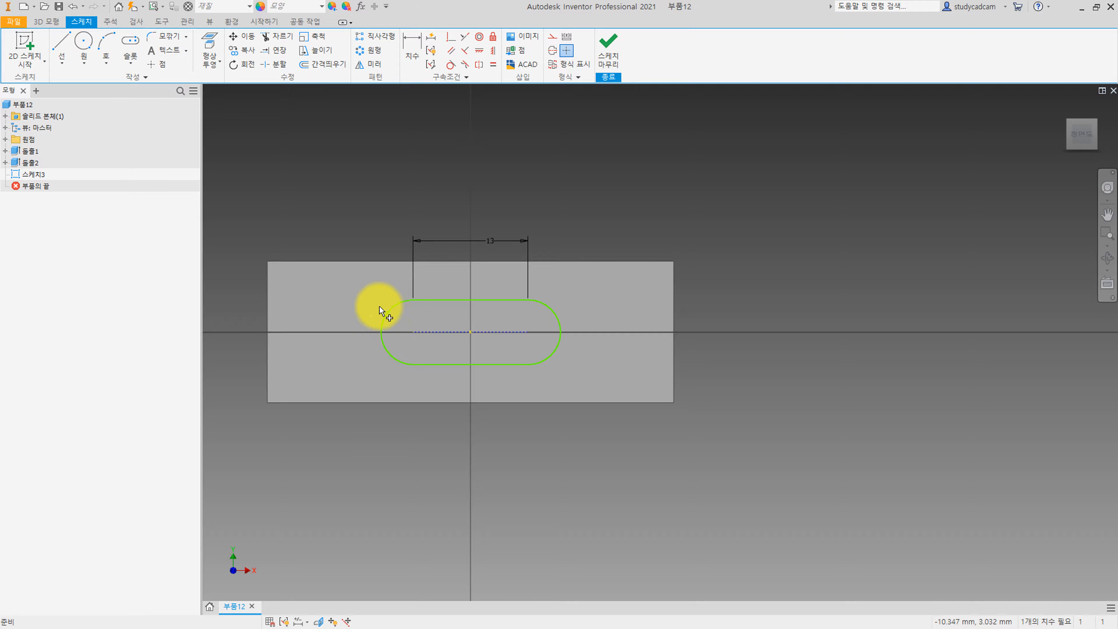
Dimension the slot's end arc radius to 4 mm and finish the sketch.
key(d)
click(390, 317)
click(361, 290)
text(4)
key(Return)
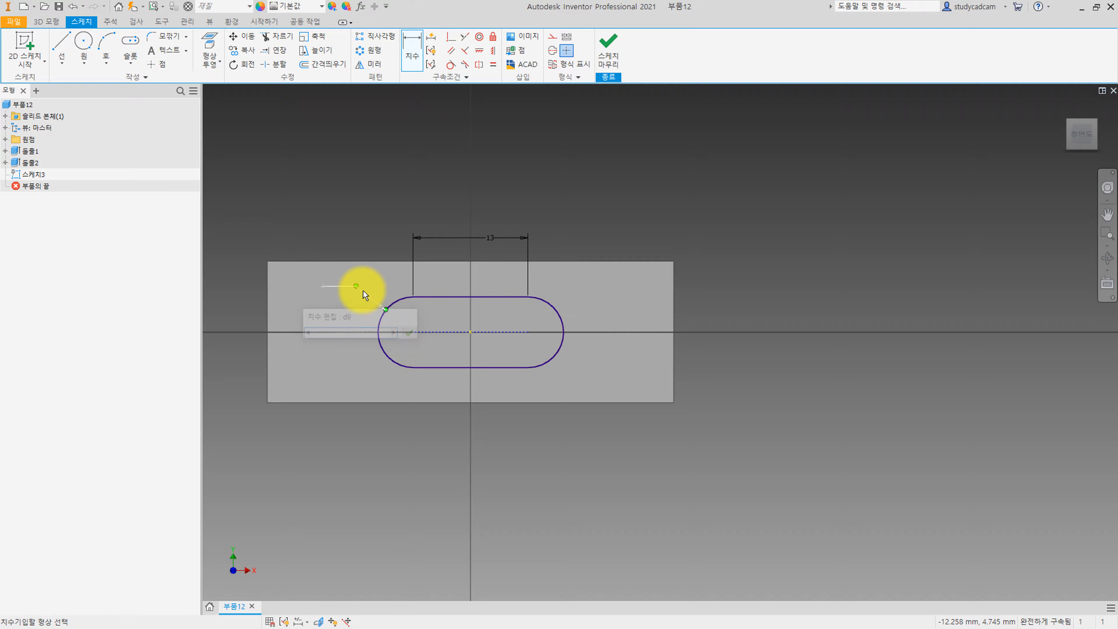
click(608, 49)
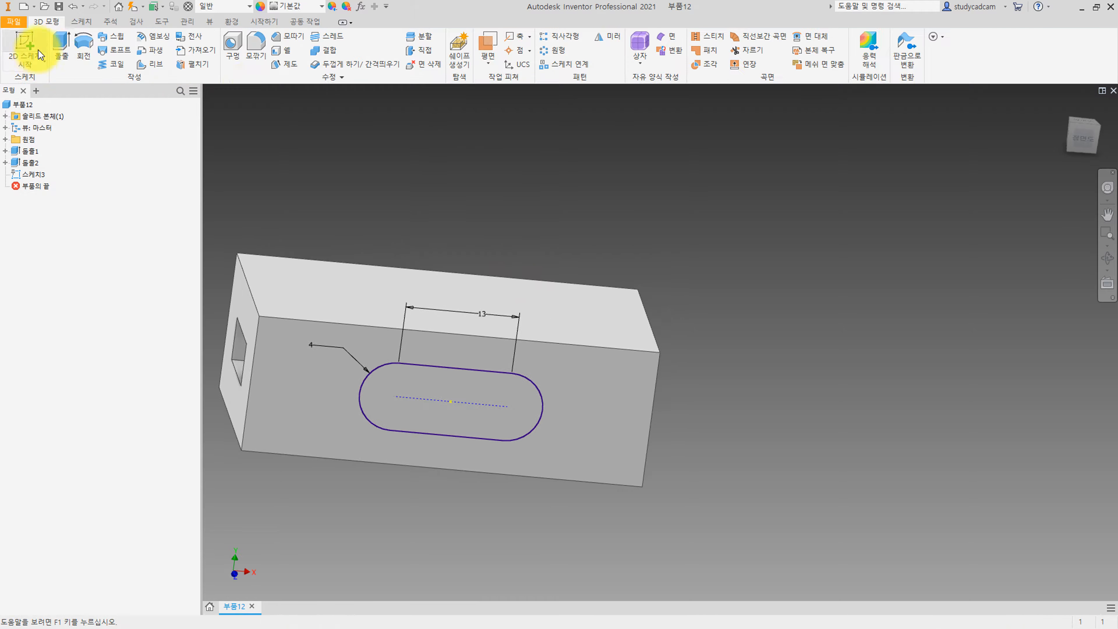
Extrude the slot profile inward as a cut through the block's full 24 mm thickness.
click(60, 42)
click(334, 238)
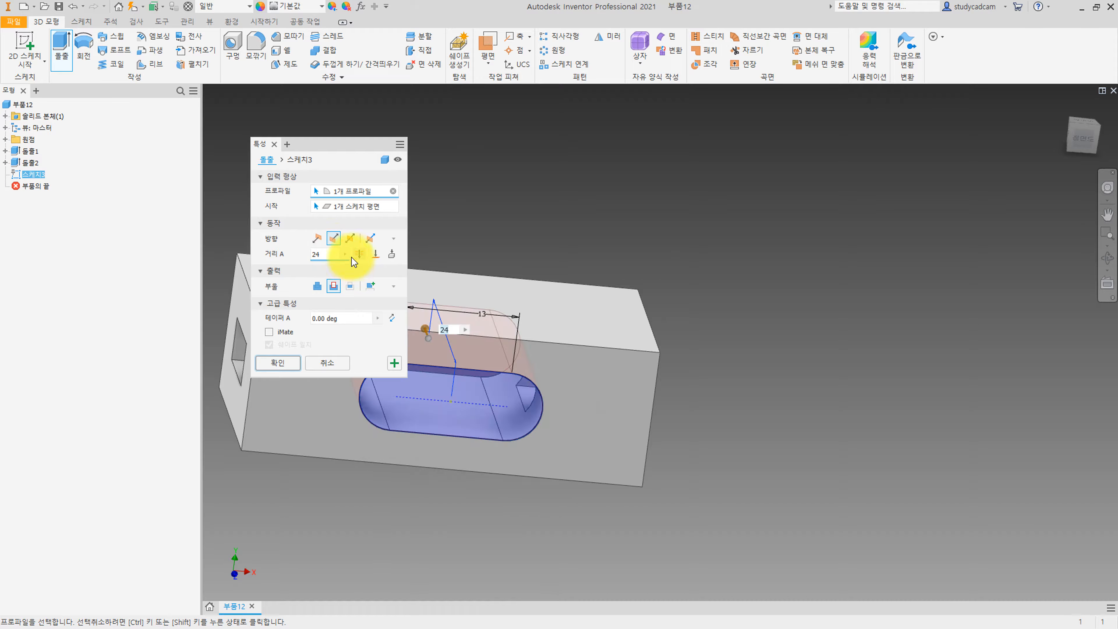
click(290, 363)
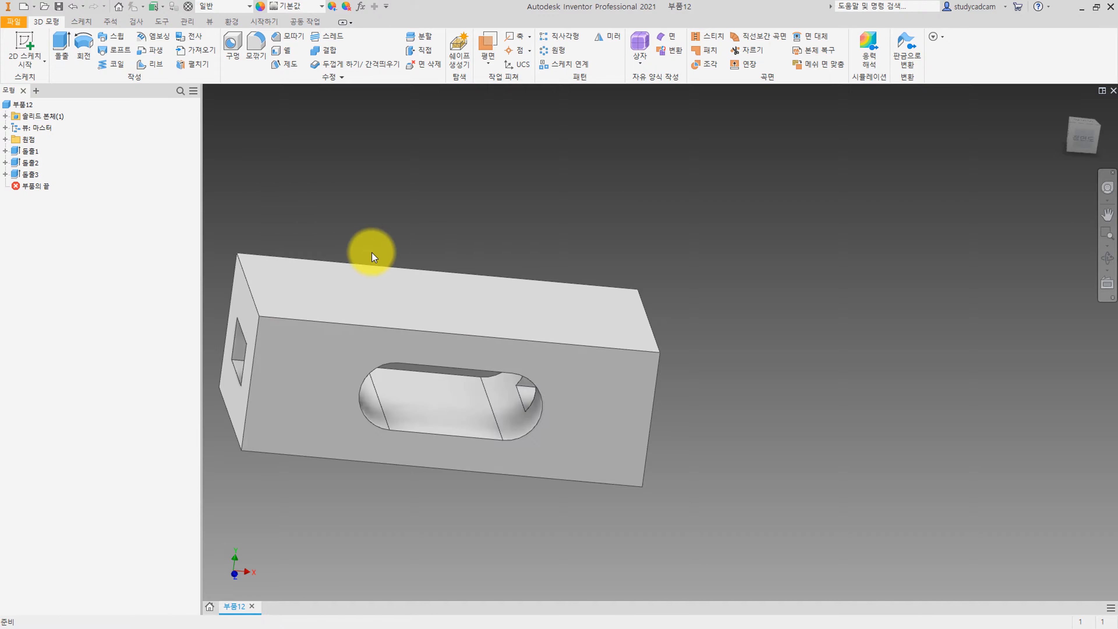
Sketch a centre rectangle of about 31 by 12 mm at the middle of the block's top face.
click(19, 44)
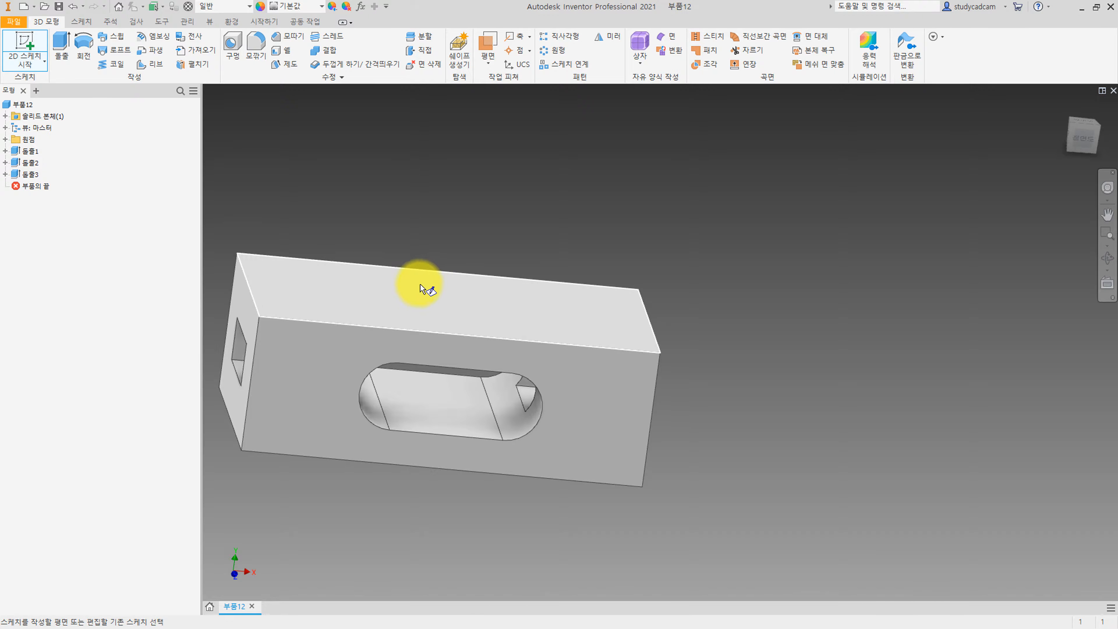
click(426, 294)
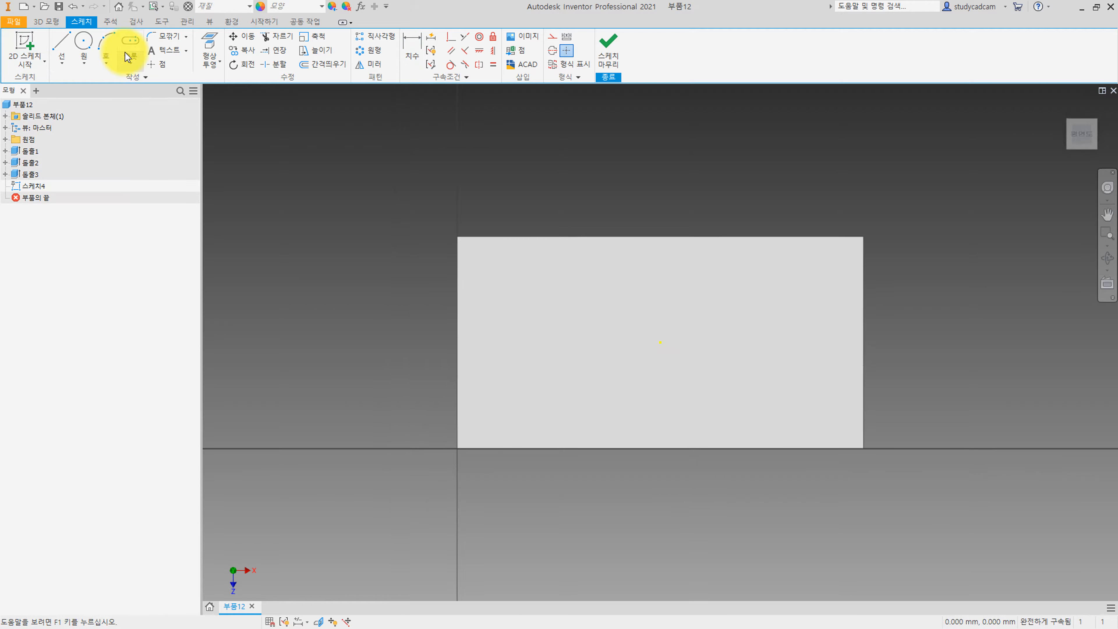
click(130, 62)
click(150, 128)
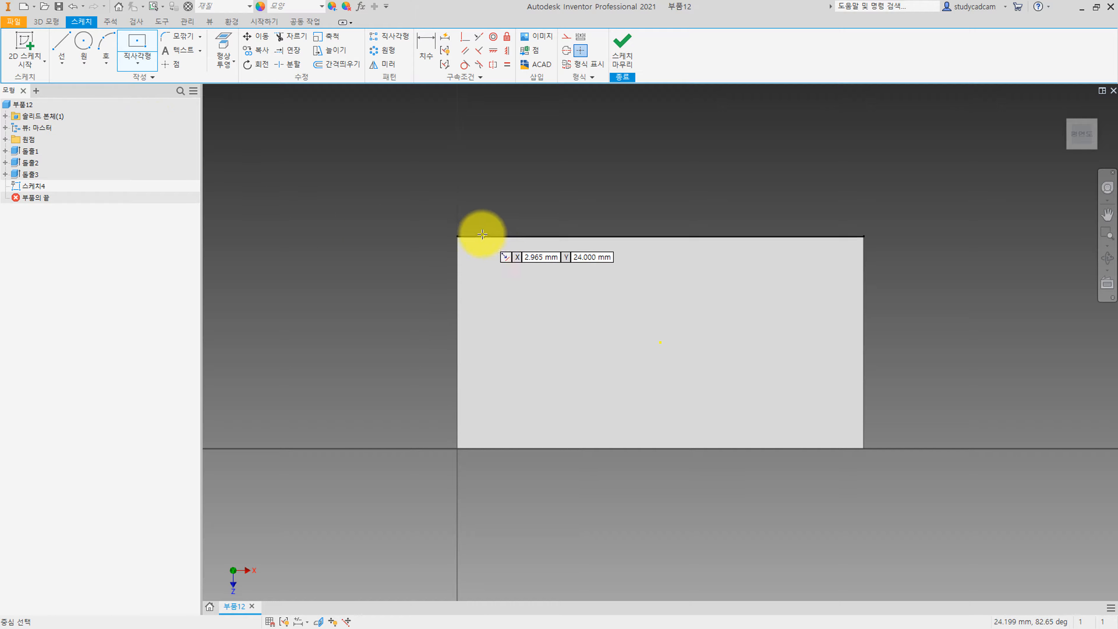
middle_drag(462, 232, 310, 207)
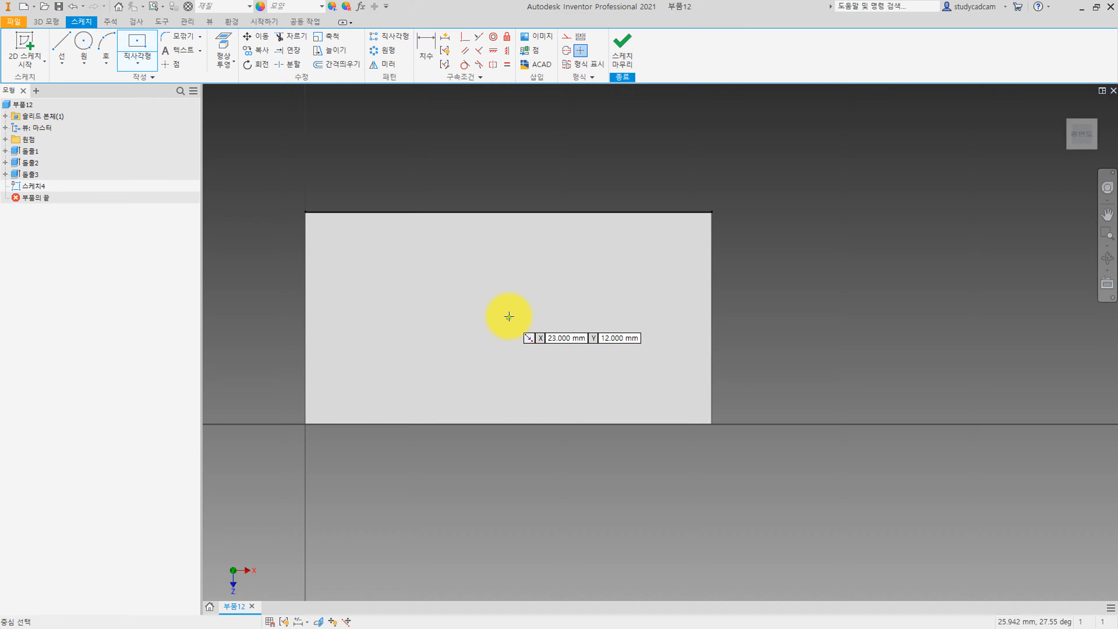
click(509, 316)
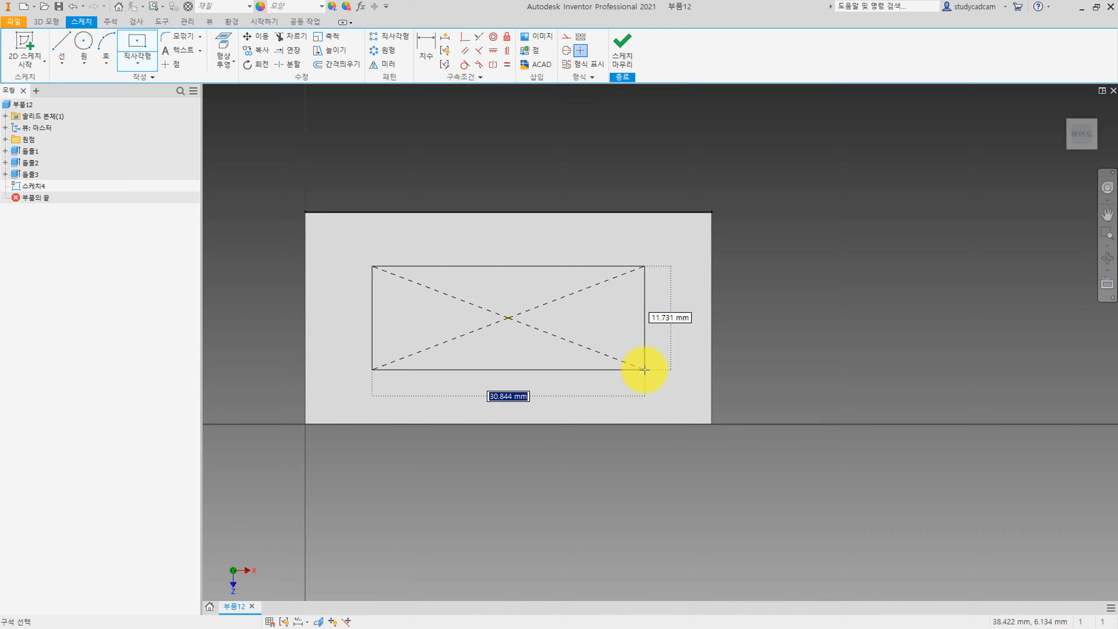
click(644, 370)
Dimension the height of the rectangle on the block's top face to 14 mm.
key(d)
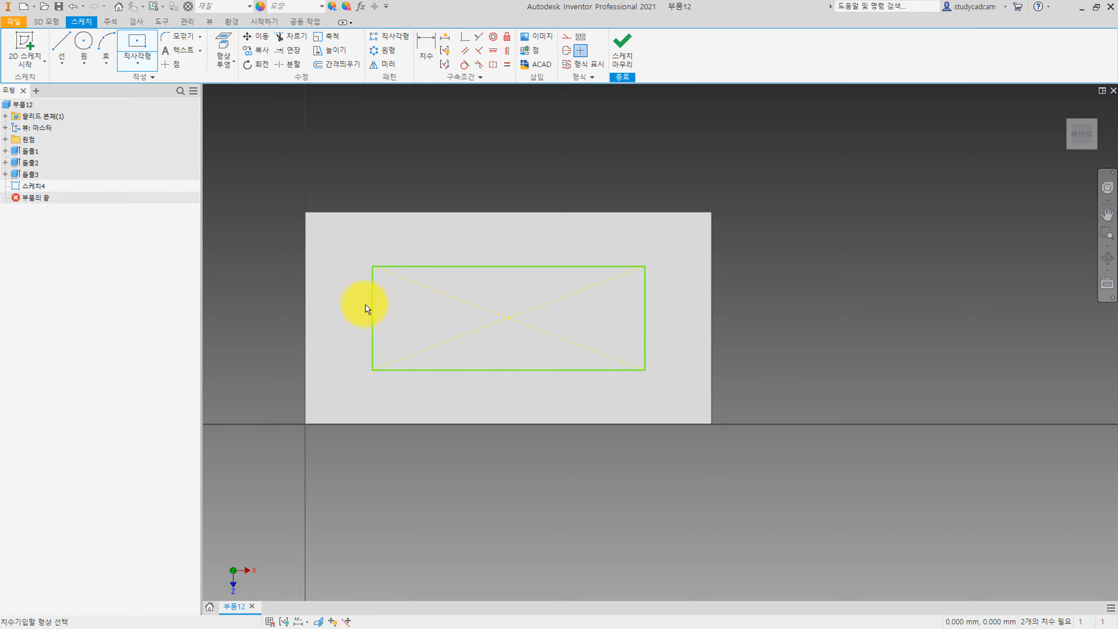
click(371, 306)
click(300, 310)
text(14)
key(Return)
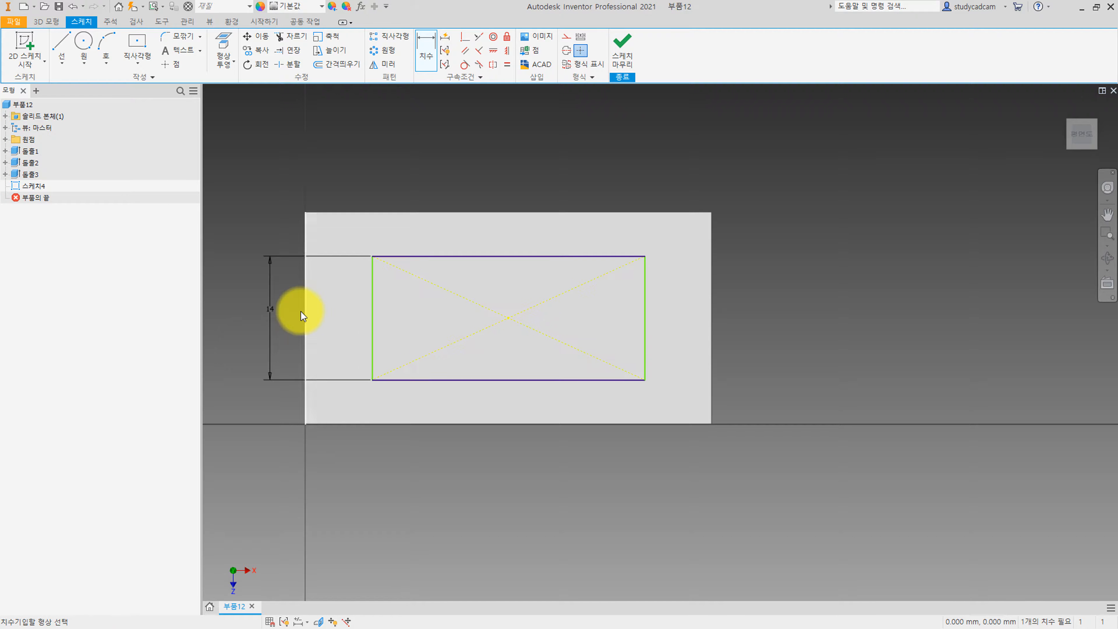
Dimension the rectangle's width to 35 mm and finish the sketch.
click(417, 261)
click(471, 165)
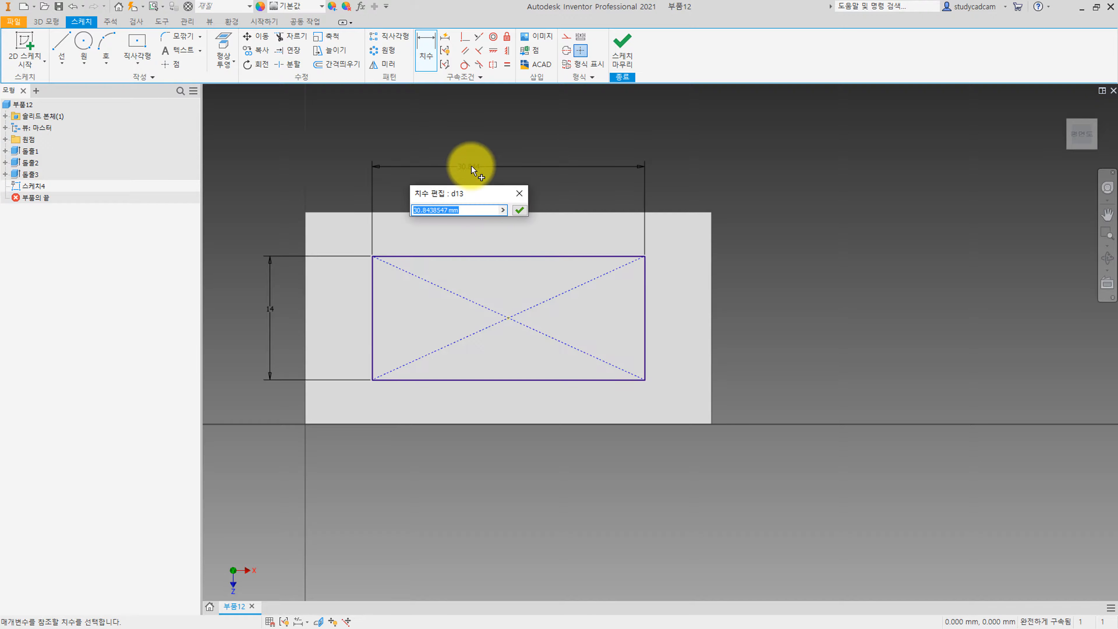
text(35)
key(Return)
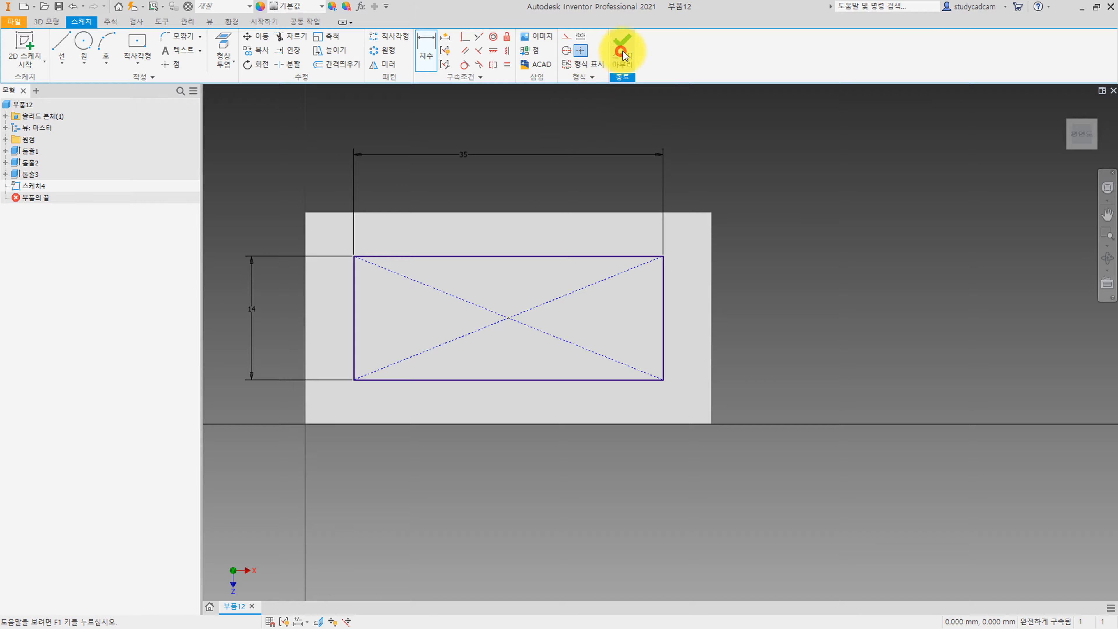
click(621, 46)
Extrude the 35 by 14 mm rectangle downward as a cut through the whole block.
click(60, 43)
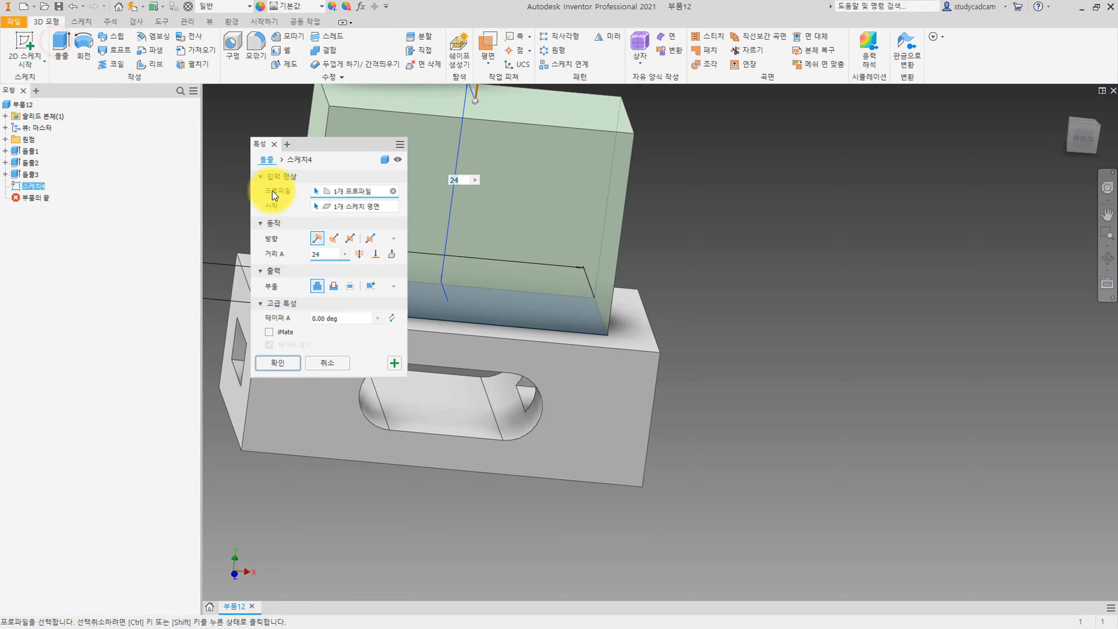
click(335, 284)
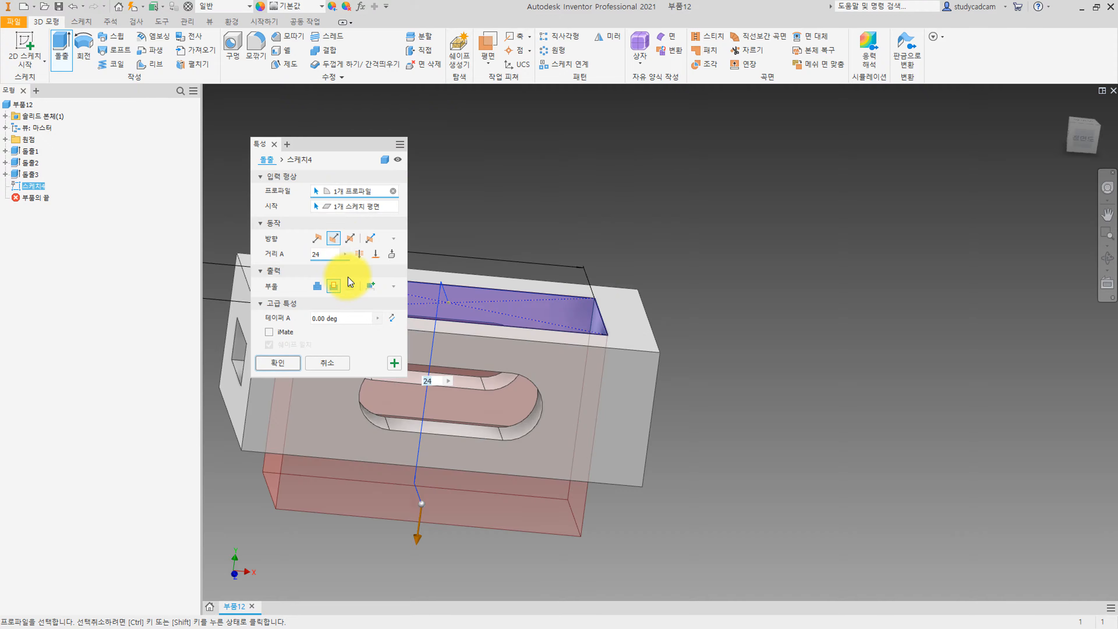
click(357, 257)
click(277, 362)
shift+middle_drag(350, 325, 480, 300)
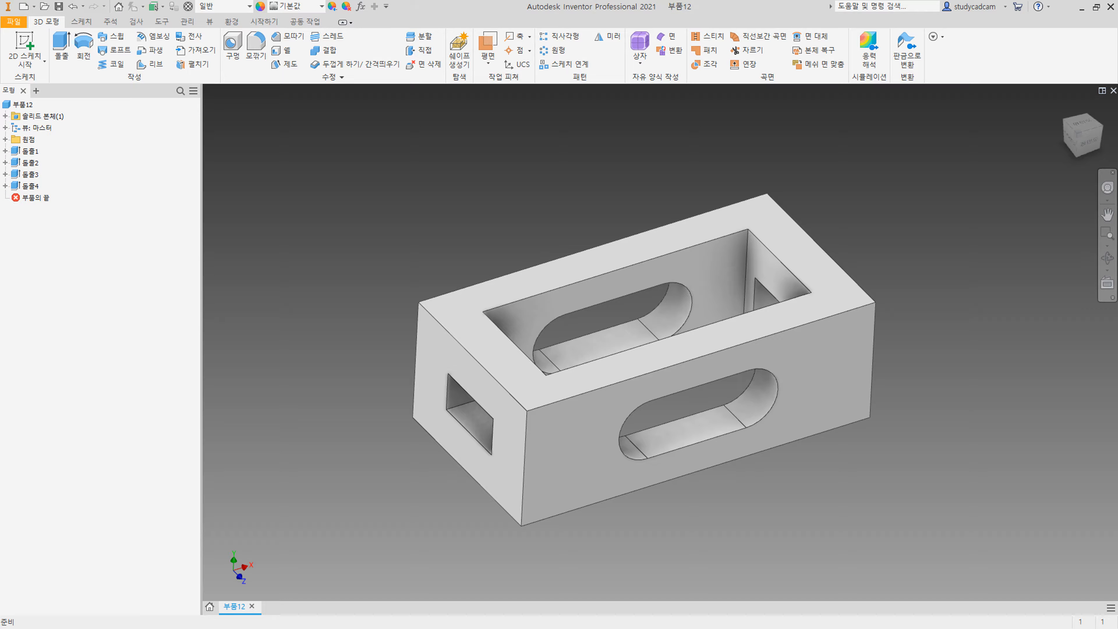
Chamfer the block's four long outer edges by 2 mm.
click(282, 36)
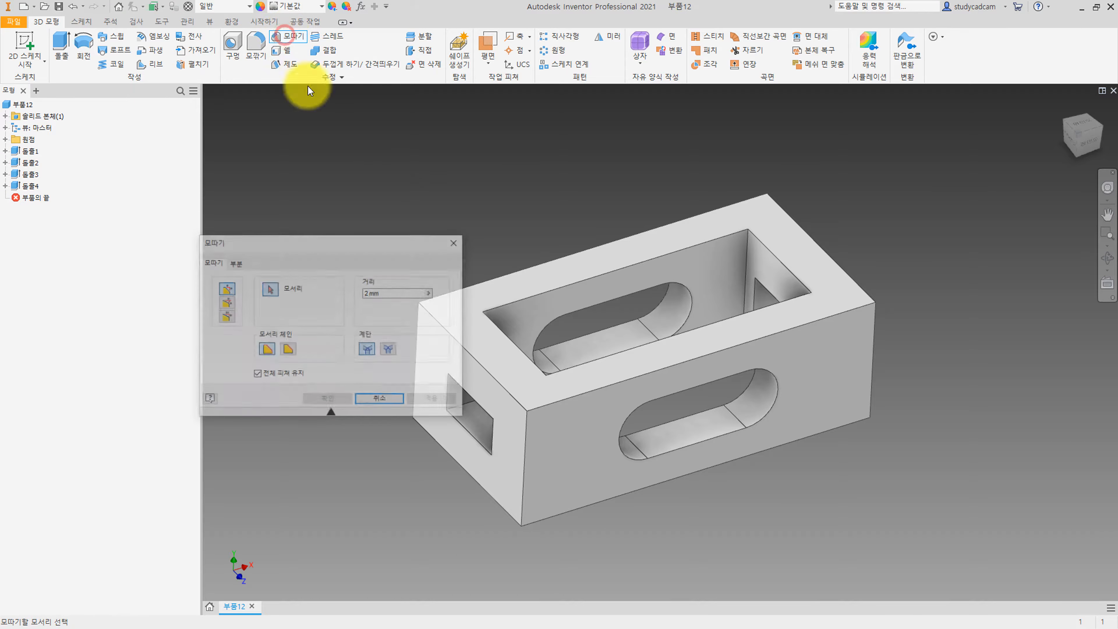
click(524, 267)
click(625, 381)
shift+middle_drag(624, 381, 604, 392)
click(532, 324)
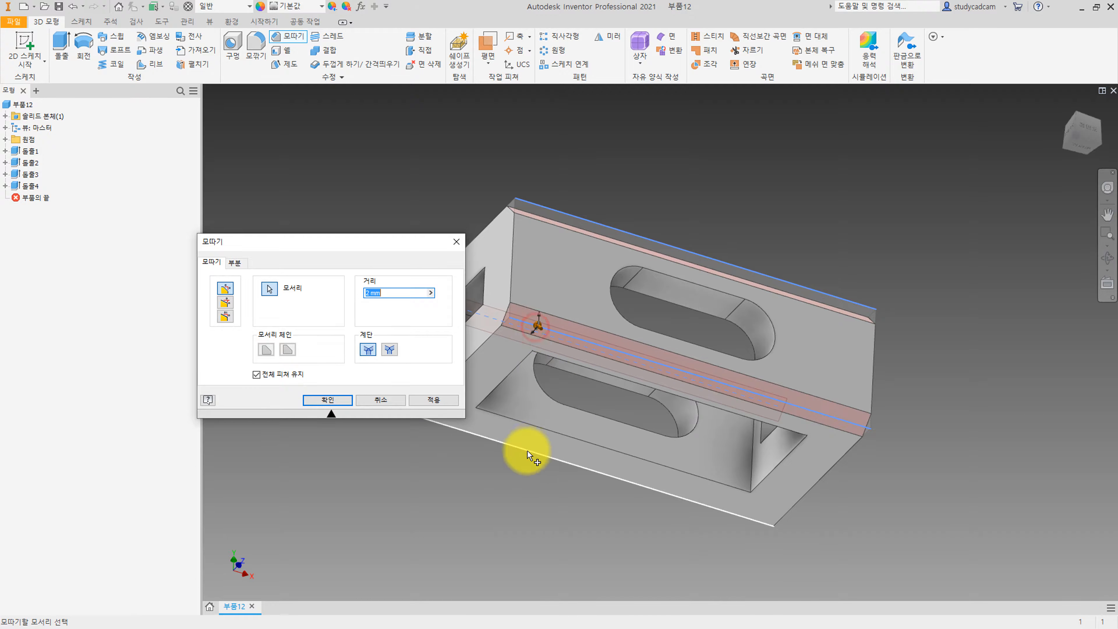
click(522, 448)
click(330, 400)
shift+middle_drag(441, 242, 449, 307)
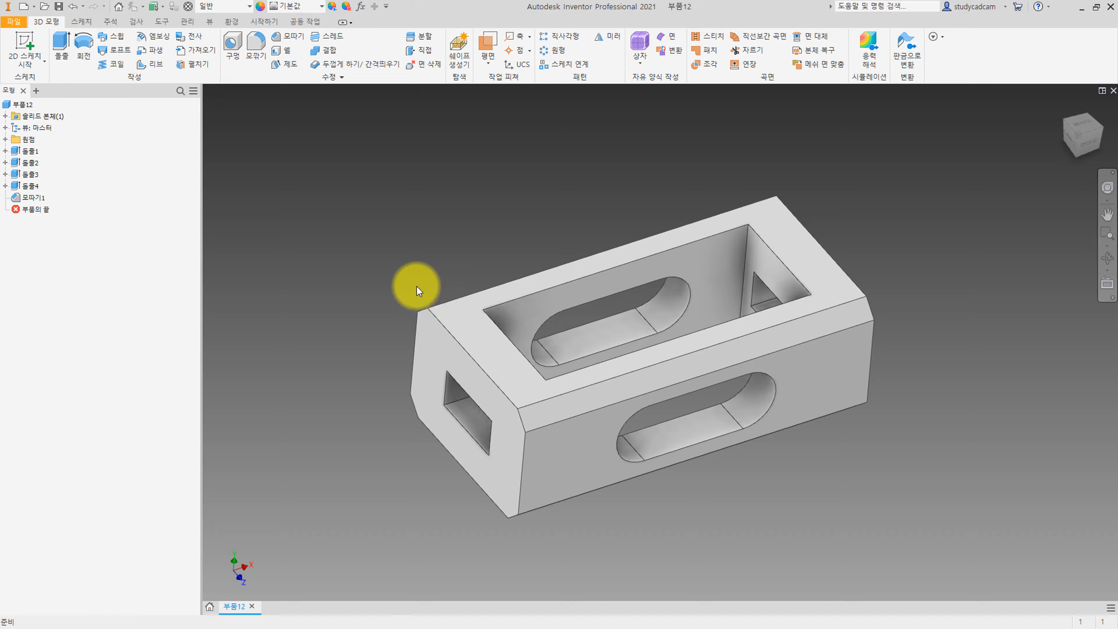
Save the part as 10_01 in the 3D프린터운용기능사 folder.
click(60, 7)
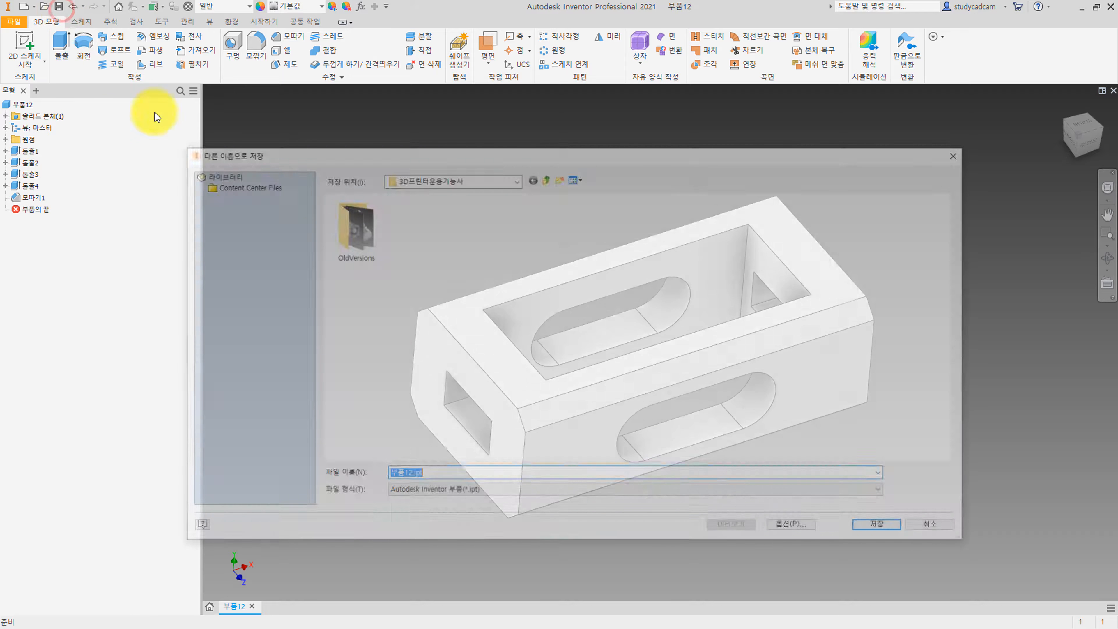
text(10)
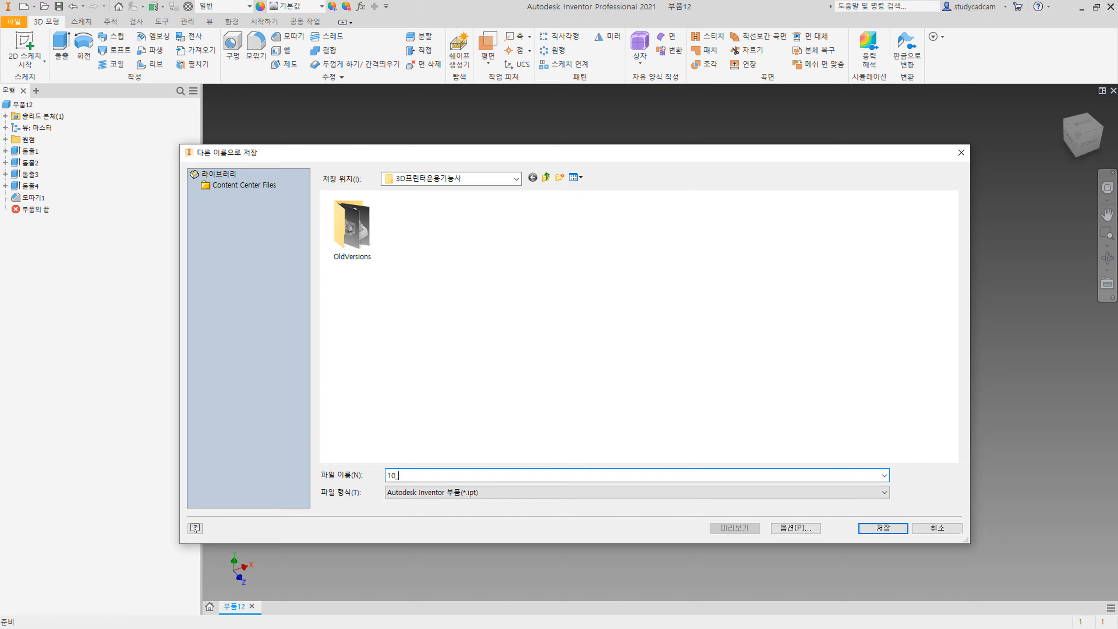
text(_01)
key(Return)
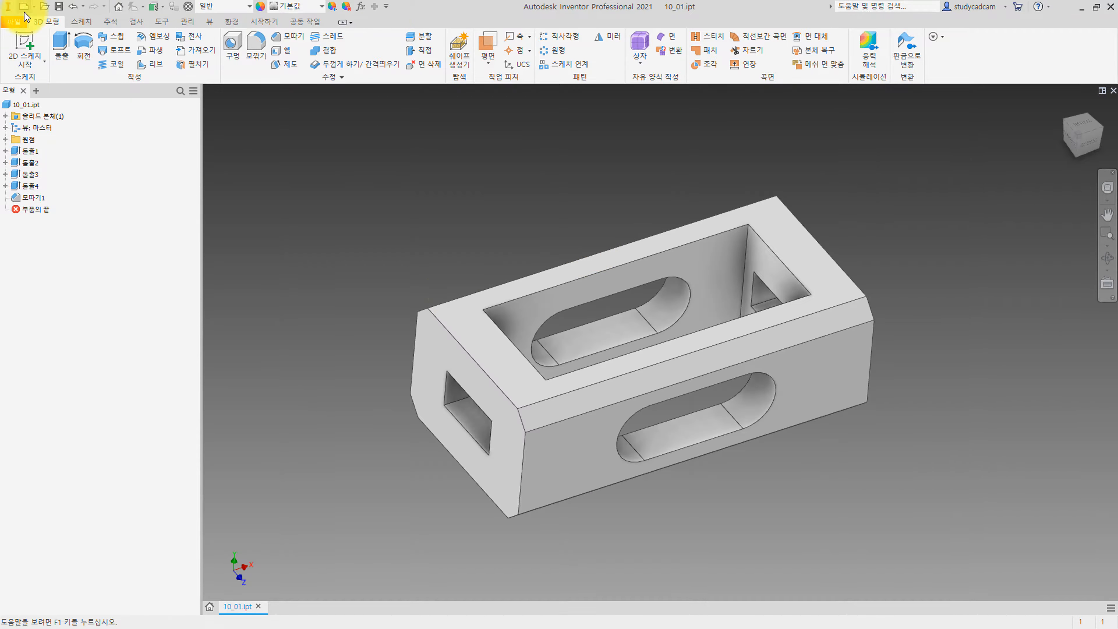
Save a copy of the 10_01 part, choosing the file format for the copy.
click(20, 19)
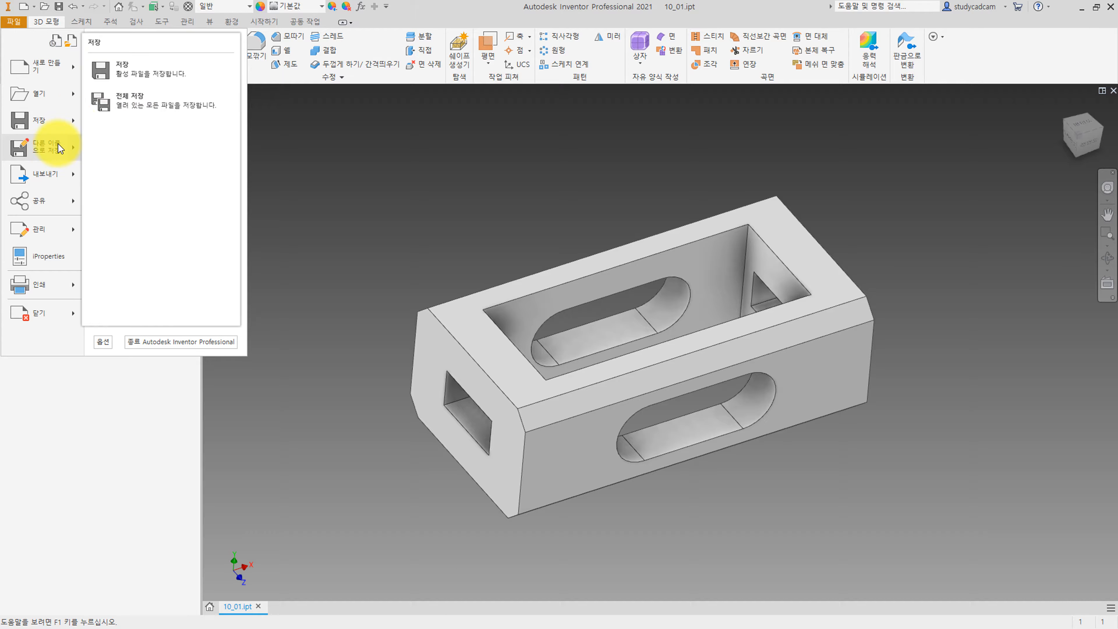
mouse_move(83, 144)
click(131, 119)
click(432, 493)
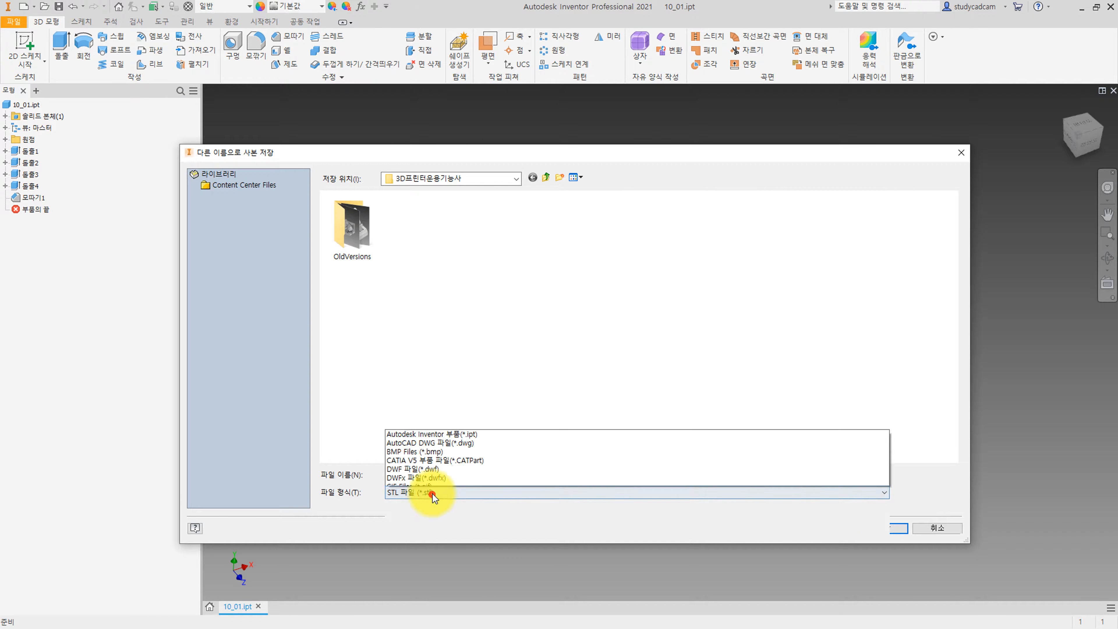
click(416, 453)
click(898, 528)
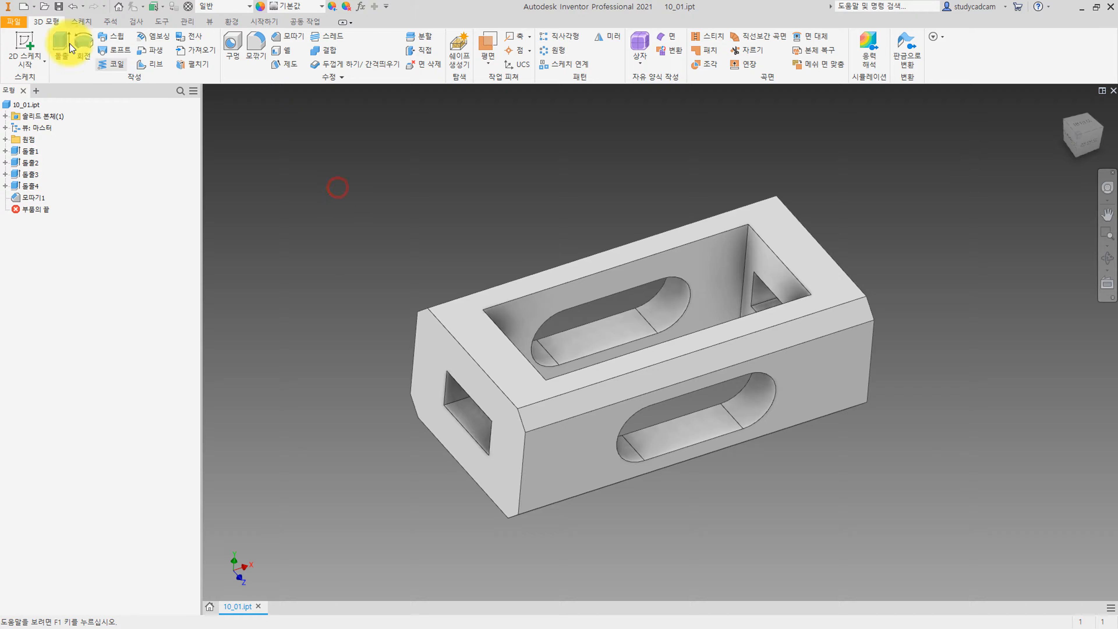
Create a new part from the Standard (mm).ipt template and start a sketch on the XY plane.
click(23, 7)
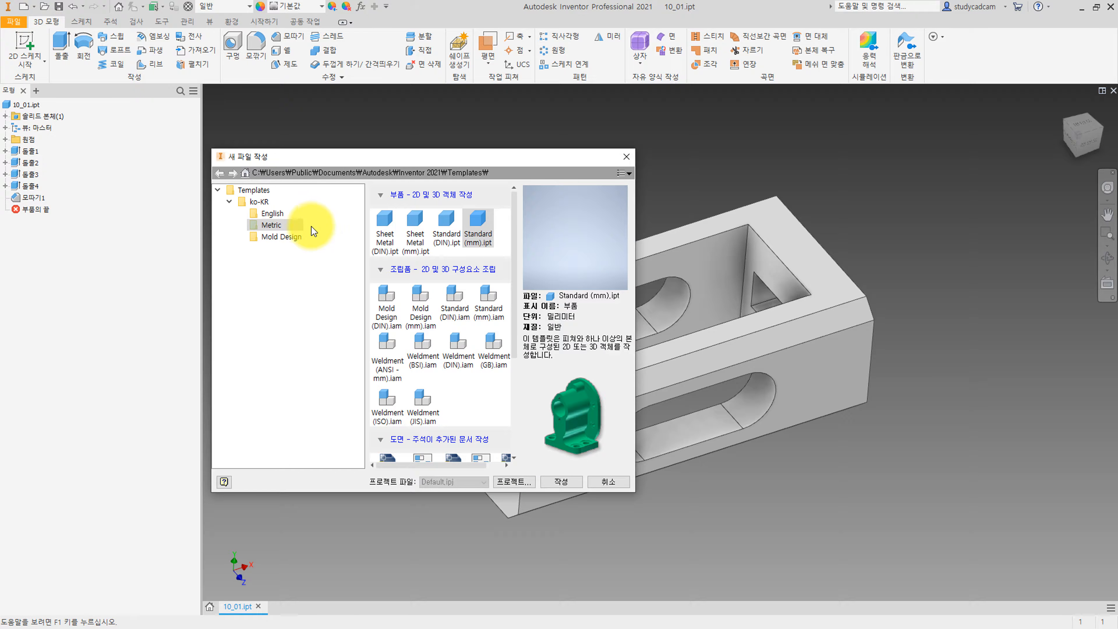
double_click(480, 222)
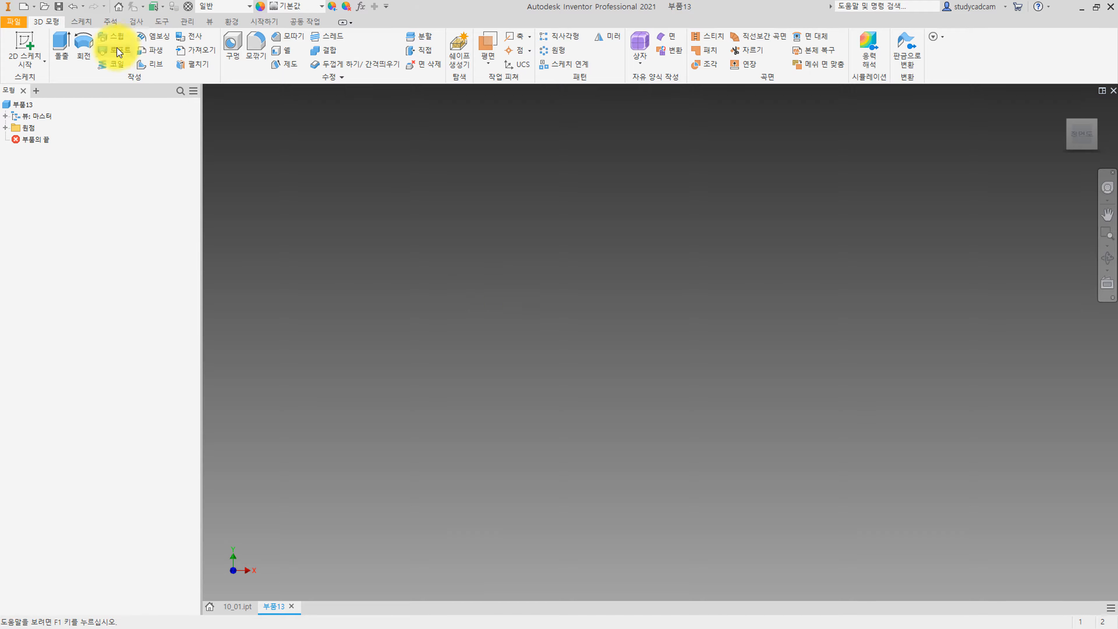
click(25, 48)
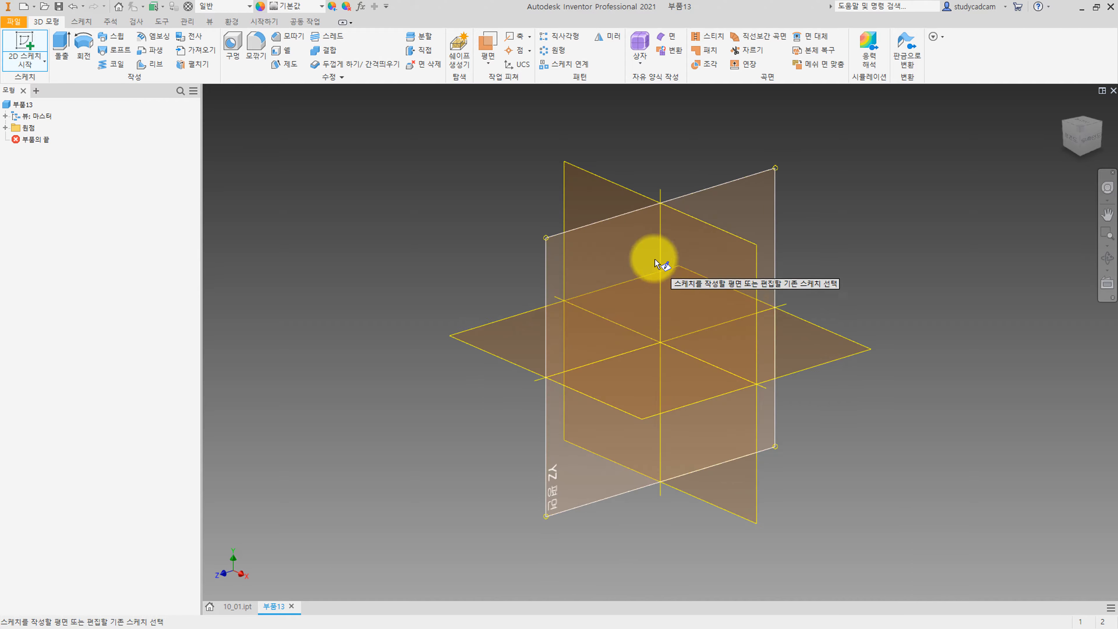
click(724, 258)
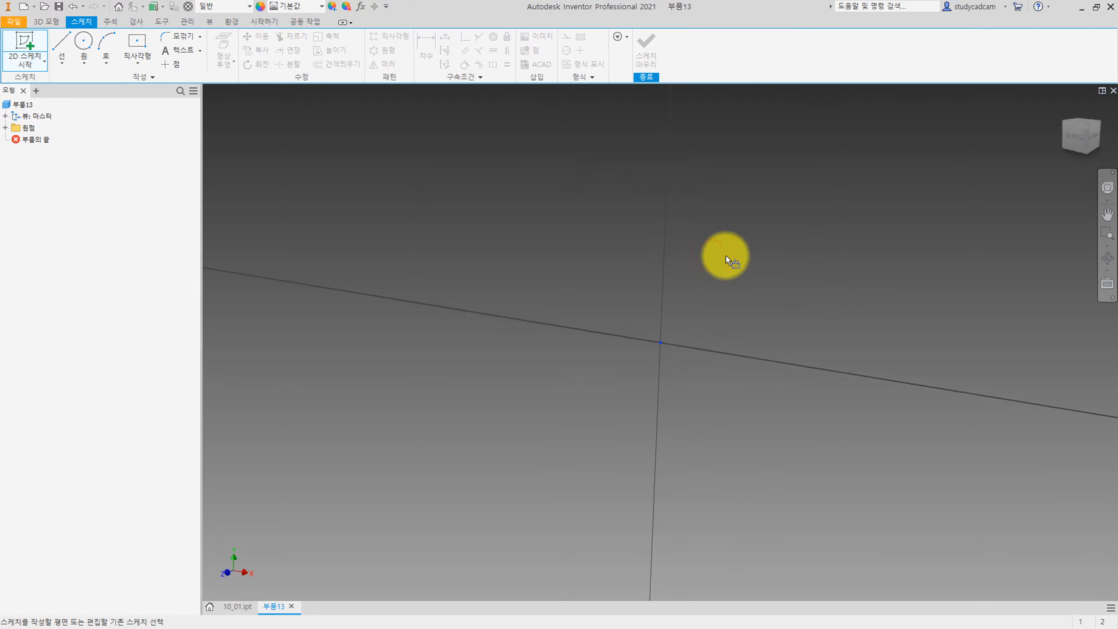
Sketch a centre rectangle 16 mm wide and 14 mm high around the origin.
click(134, 44)
click(661, 339)
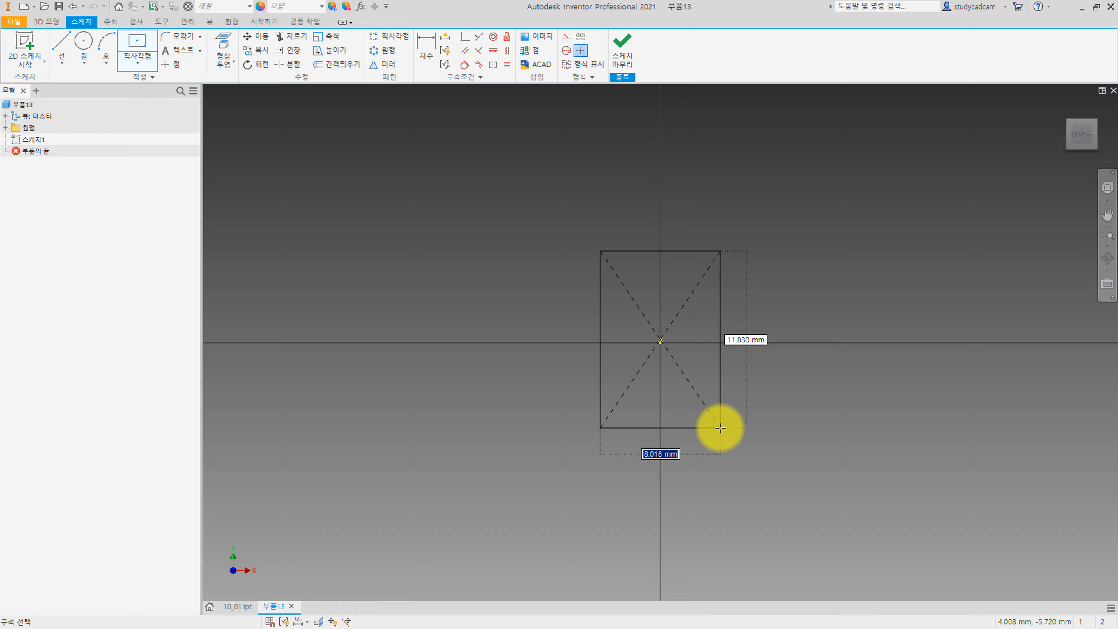
text(16)
key(Tab)
text(14)
key(Return)
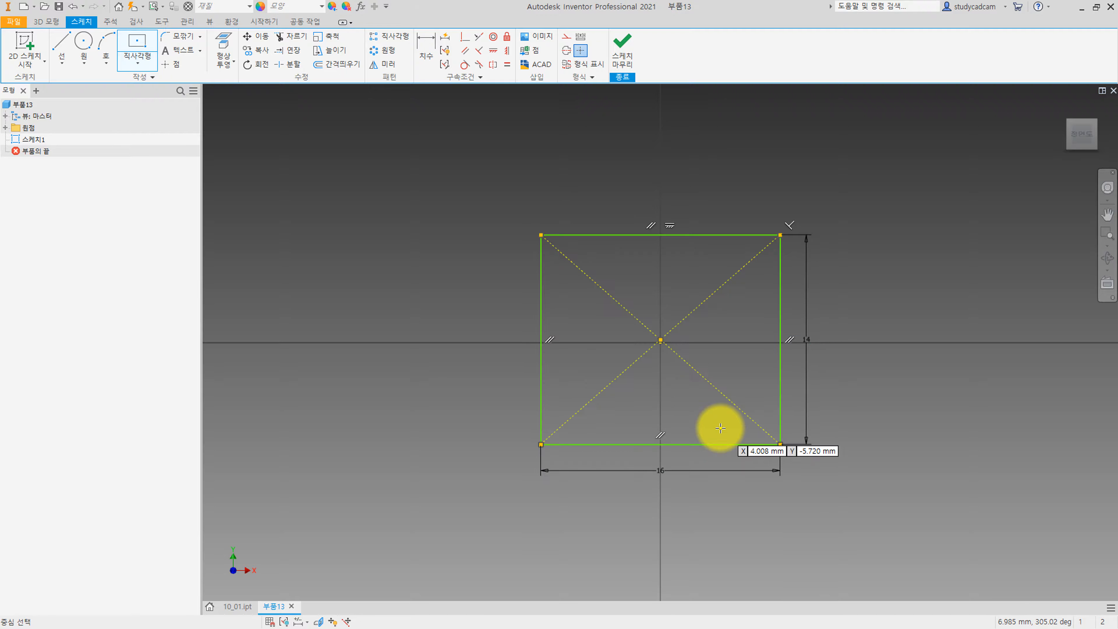
key(Escape)
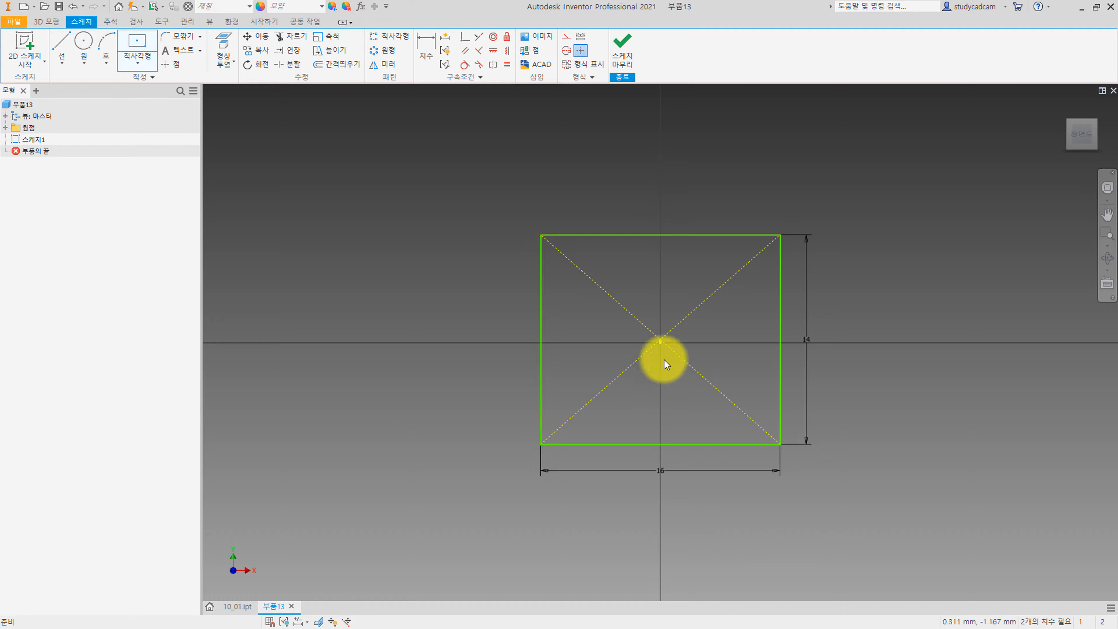
Constrain the rectangle's centre point coincident with the sketch origin and finish the sketch.
scroll(655, 326, up, 5)
scroll(655, 316, up, 3)
right_click(651, 285)
click(695, 282)
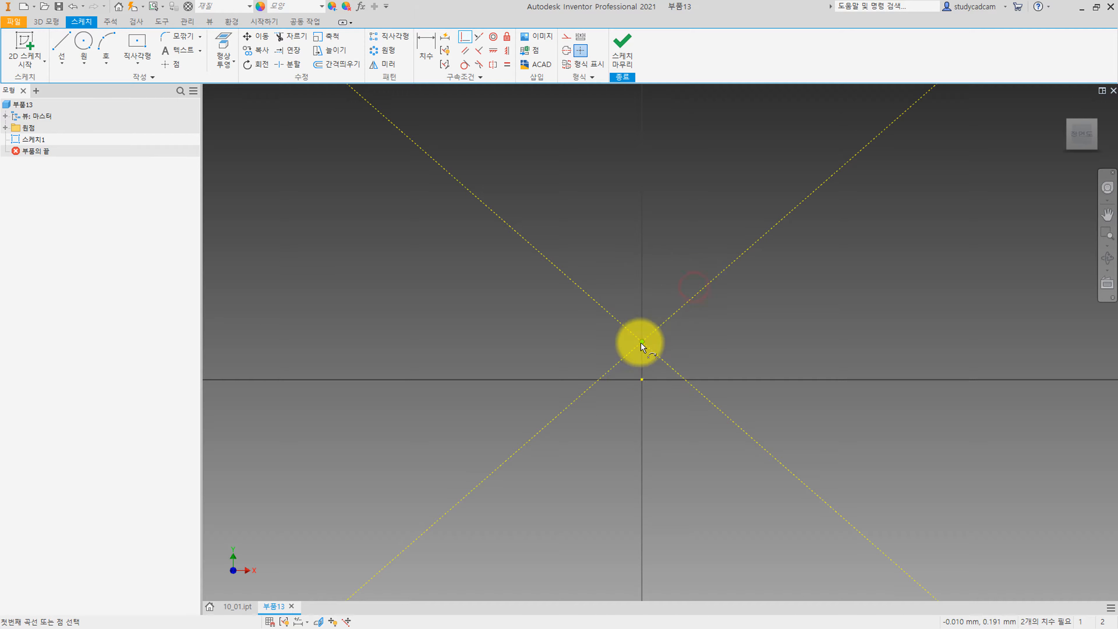
click(640, 343)
click(641, 379)
key(Escape)
scroll(568, 329, down, 5)
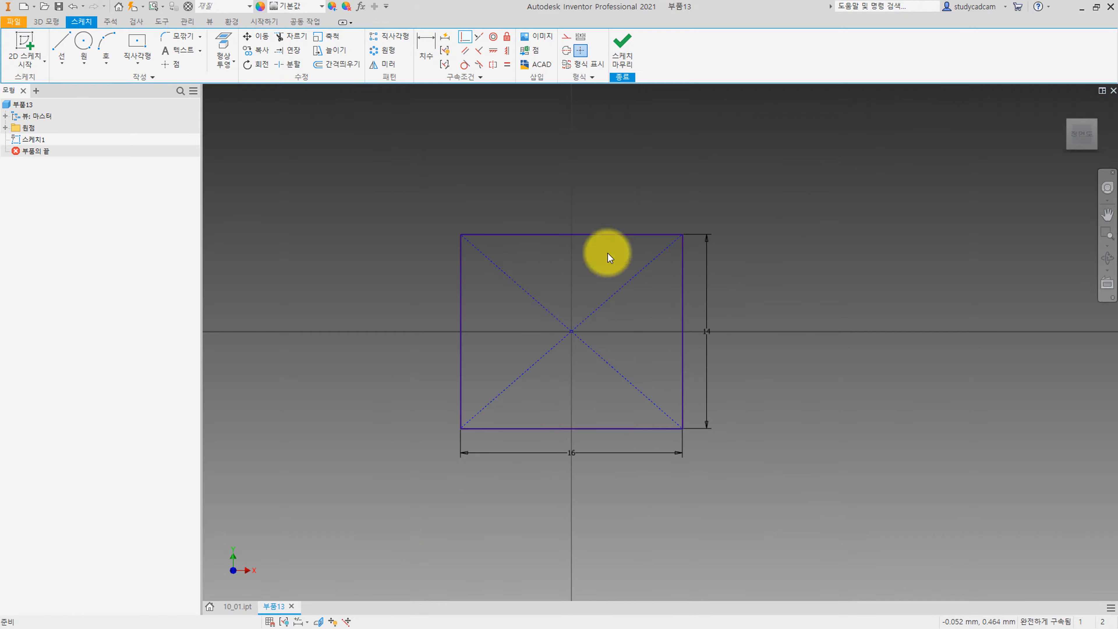
click(629, 59)
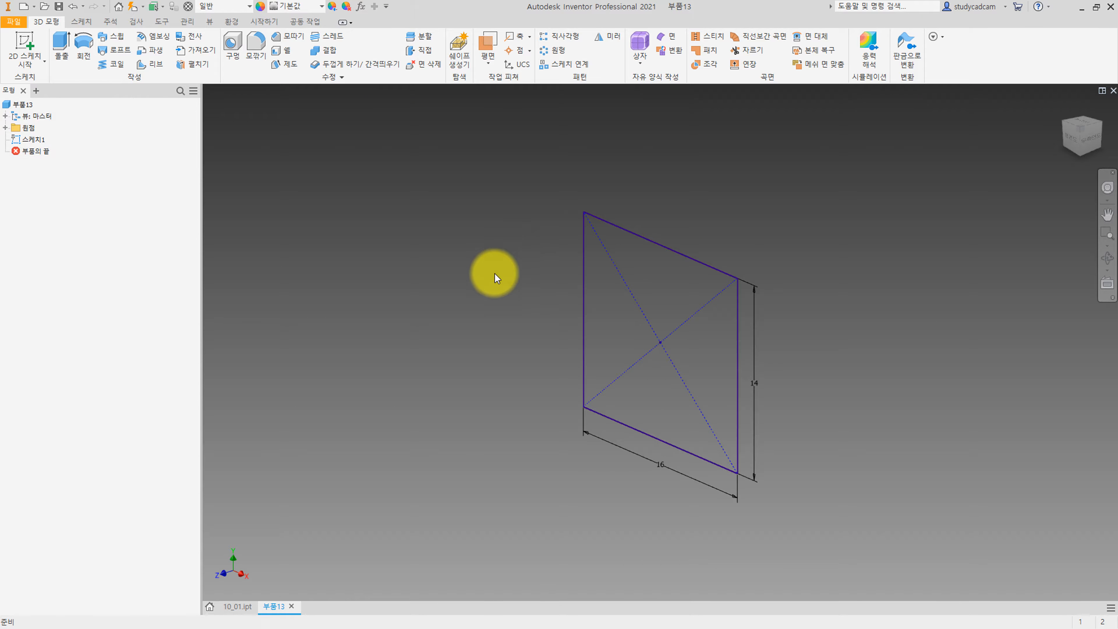
Extrude the 16 by 14 mm rectangle 19 mm in the flipped direction, behind the sketch plane.
click(62, 44)
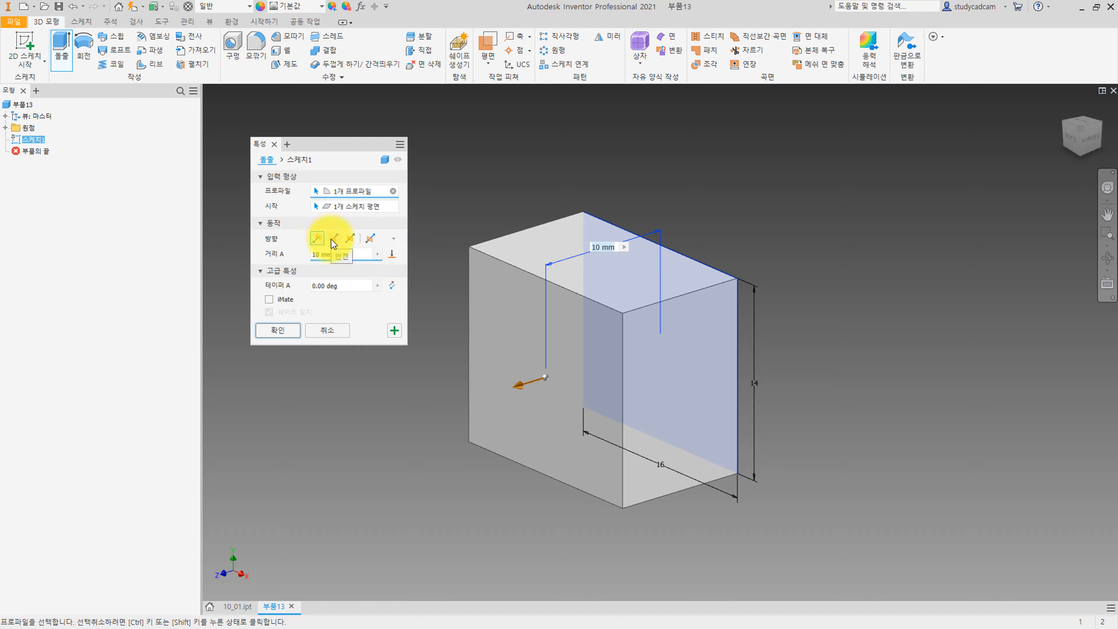
click(333, 239)
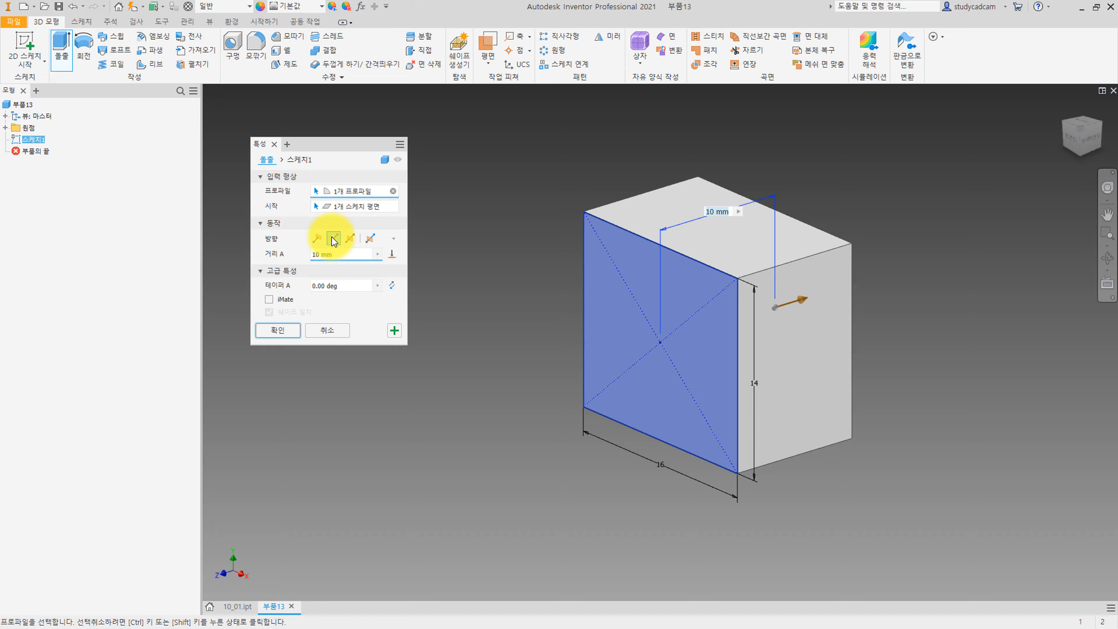
text(19)
key(Return)
middle_drag(622, 234, 371, 270)
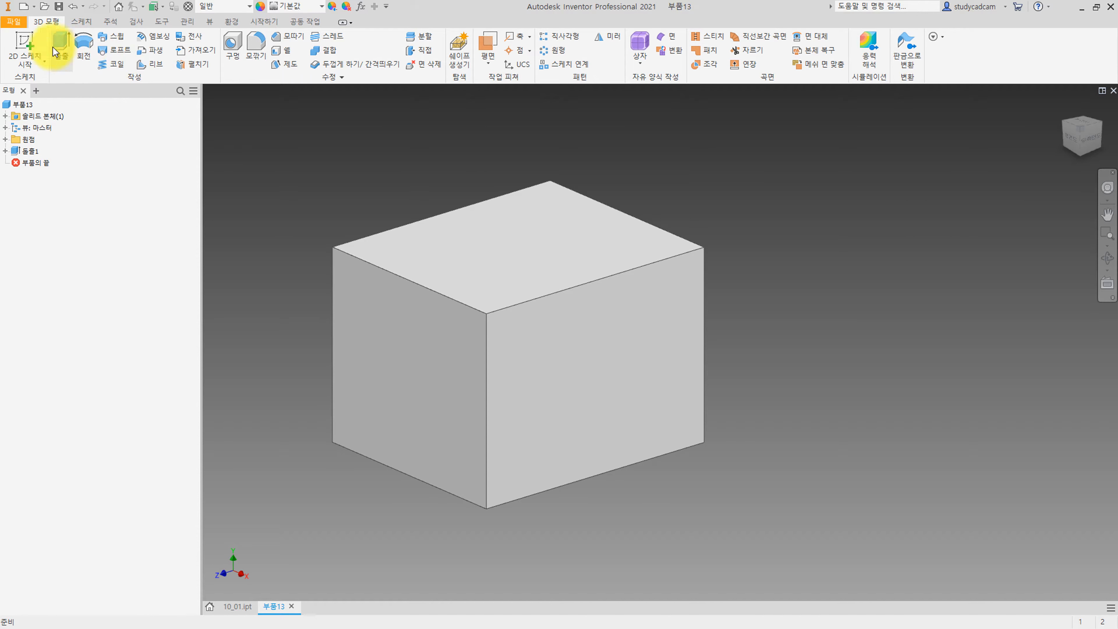
Start a sketch on the block's 16 by 14 mm front face and draw a centre rectangle about 9 mm high at the origin.
click(25, 42)
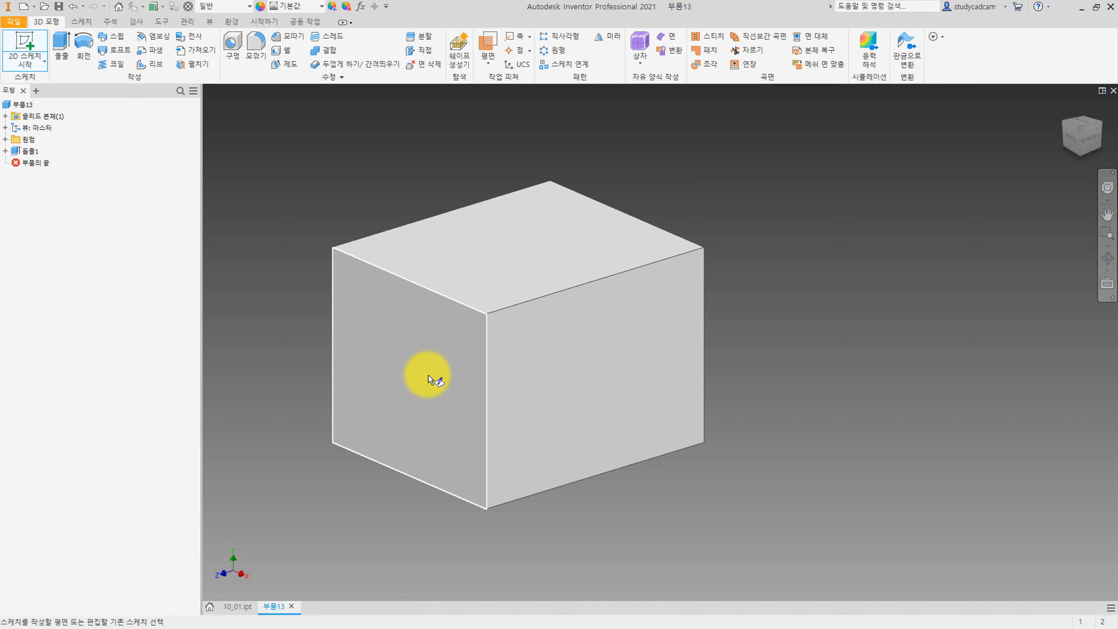
click(425, 375)
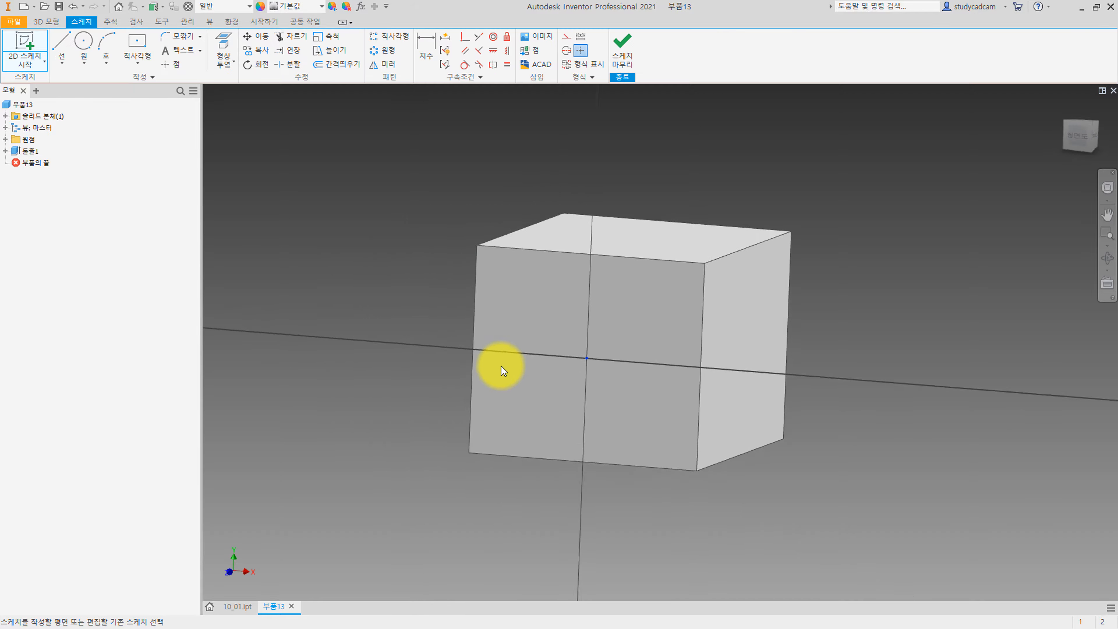
click(131, 50)
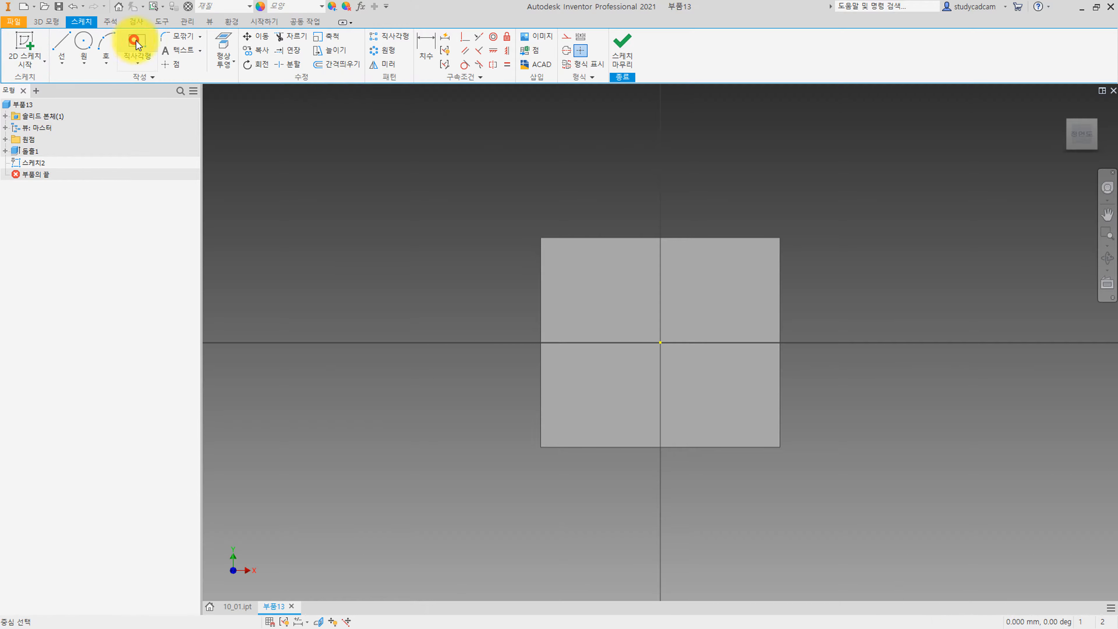
click(659, 341)
click(692, 409)
Dimension the height of the rectangle on the front face to 9.5 mm.
key(d)
click(692, 352)
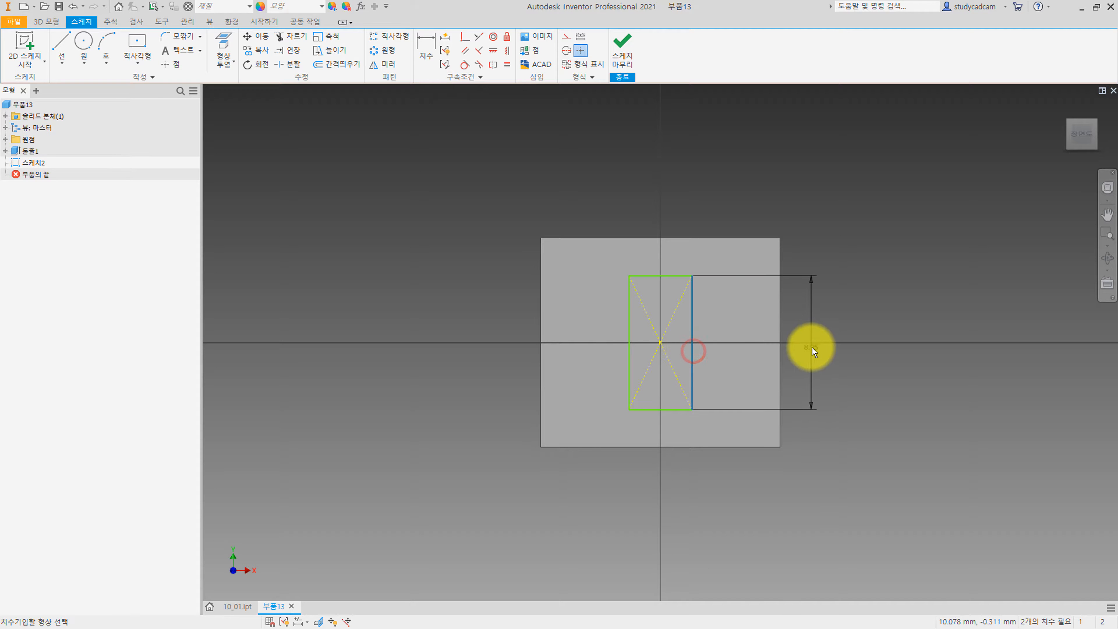
click(818, 344)
text(14)
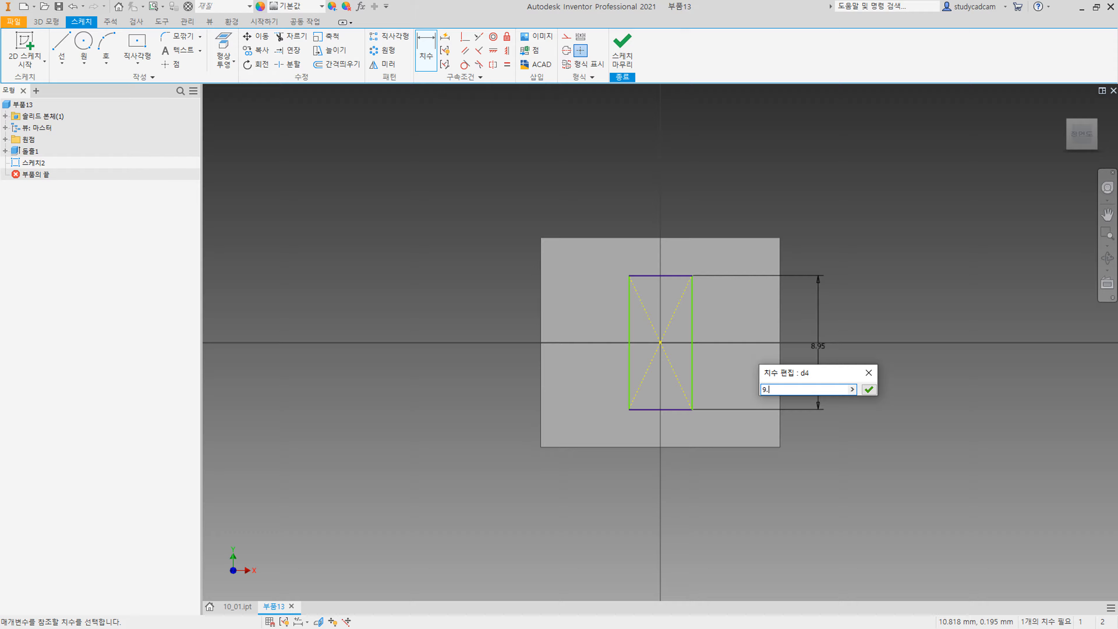
text(5)
key(Return)
Dimension the width of the centre rectangle on the front face to 4.5 mm.
click(678, 271)
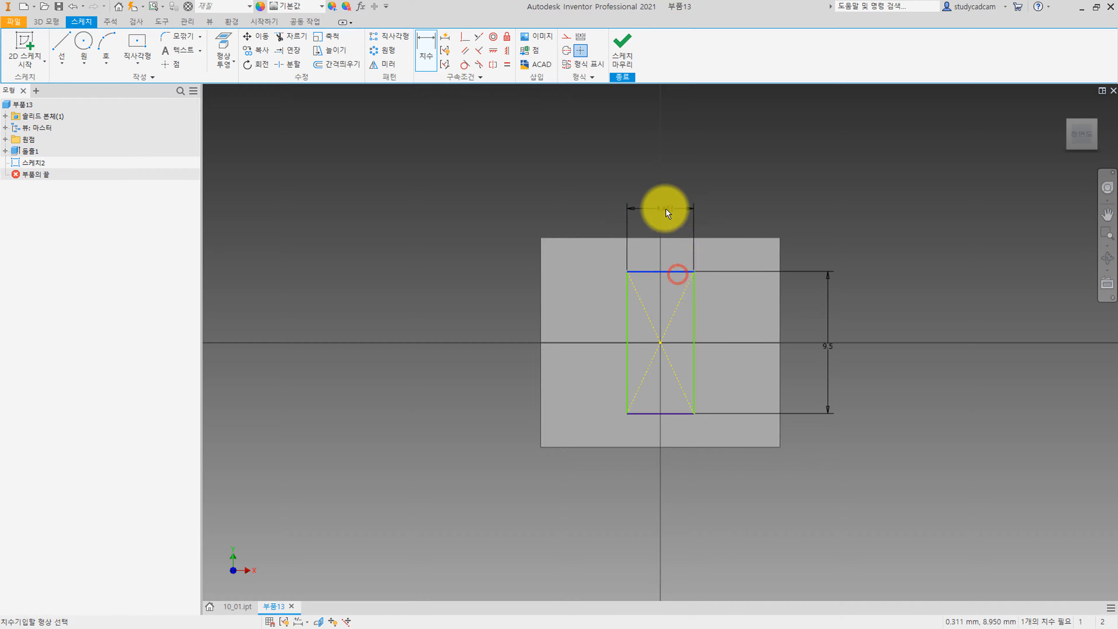
click(665, 213)
text(4.5)
key(Return)
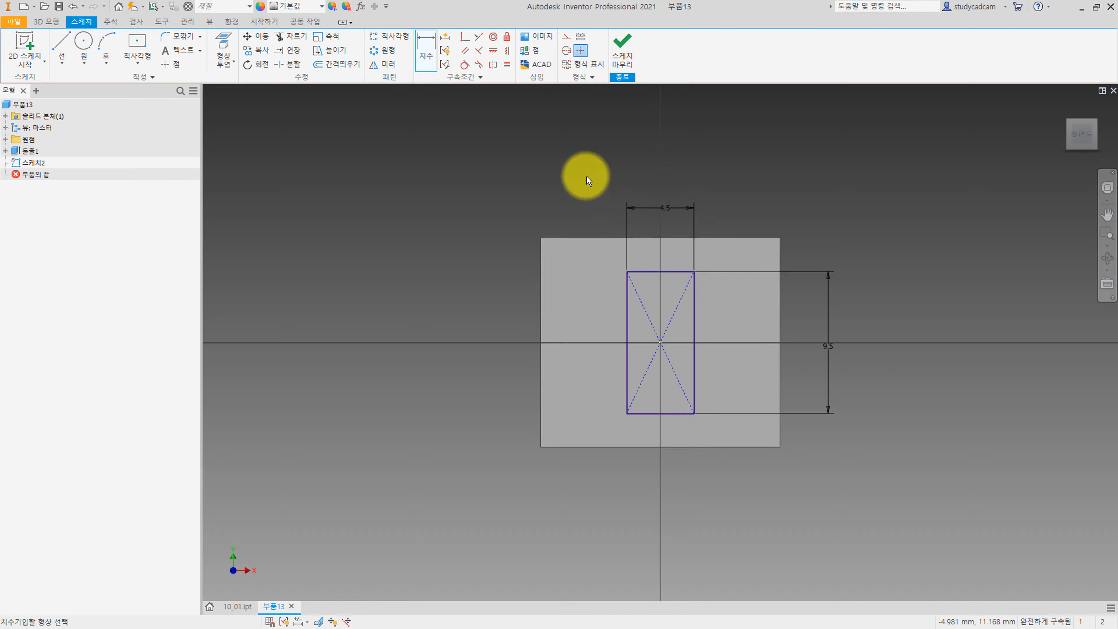
Finish the sketch and extrude the 4.5 by 9.5 mm rectangle 11 mm outward from the block's front face.
click(620, 43)
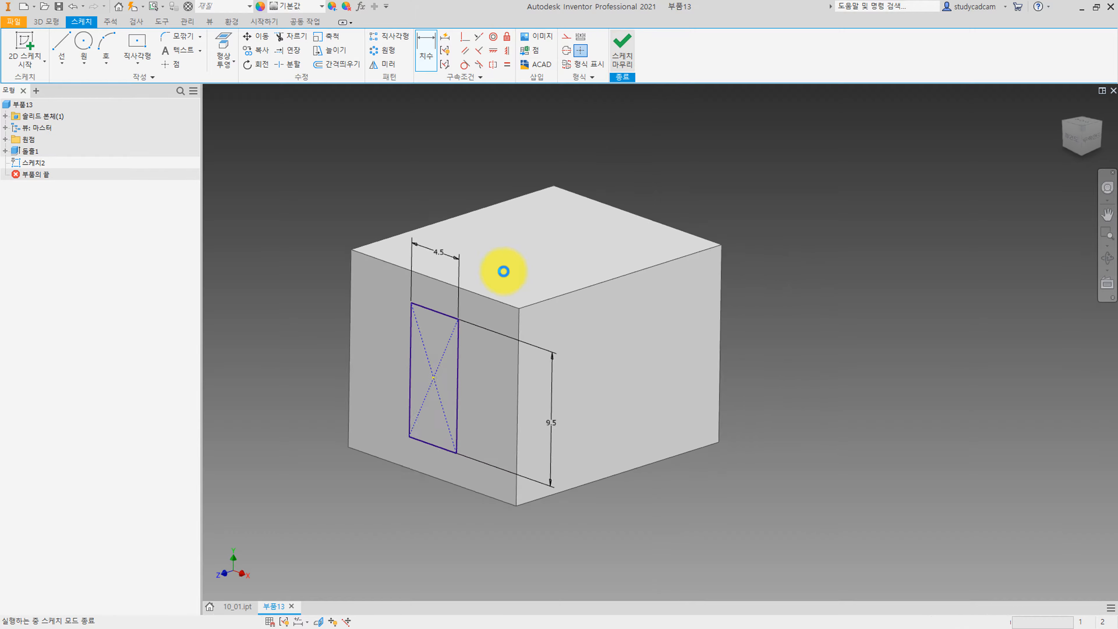
key(e)
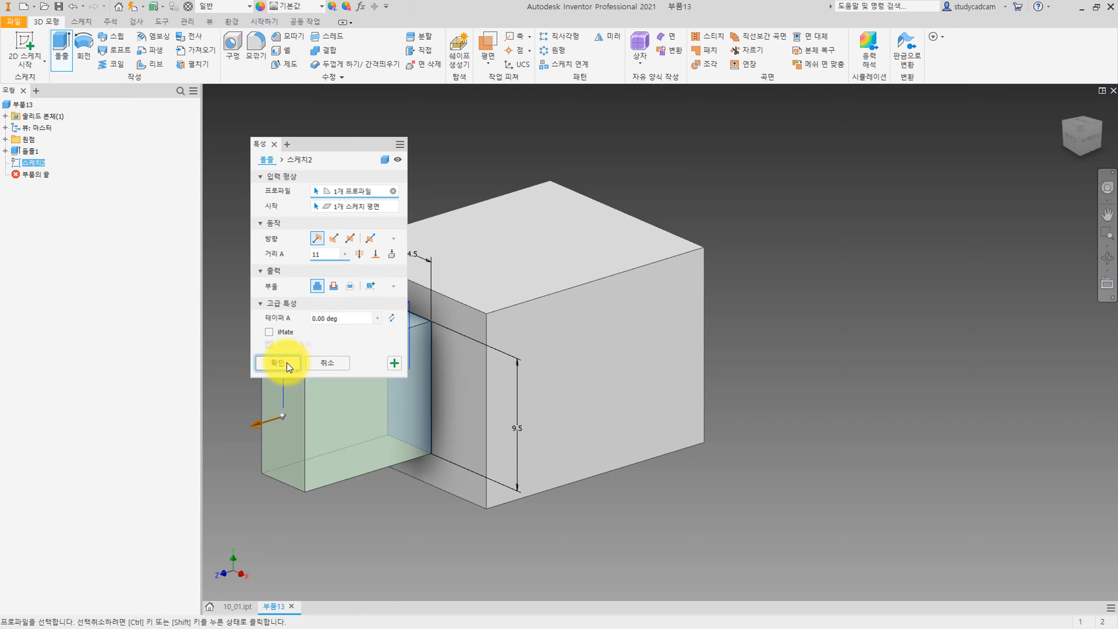
click(286, 363)
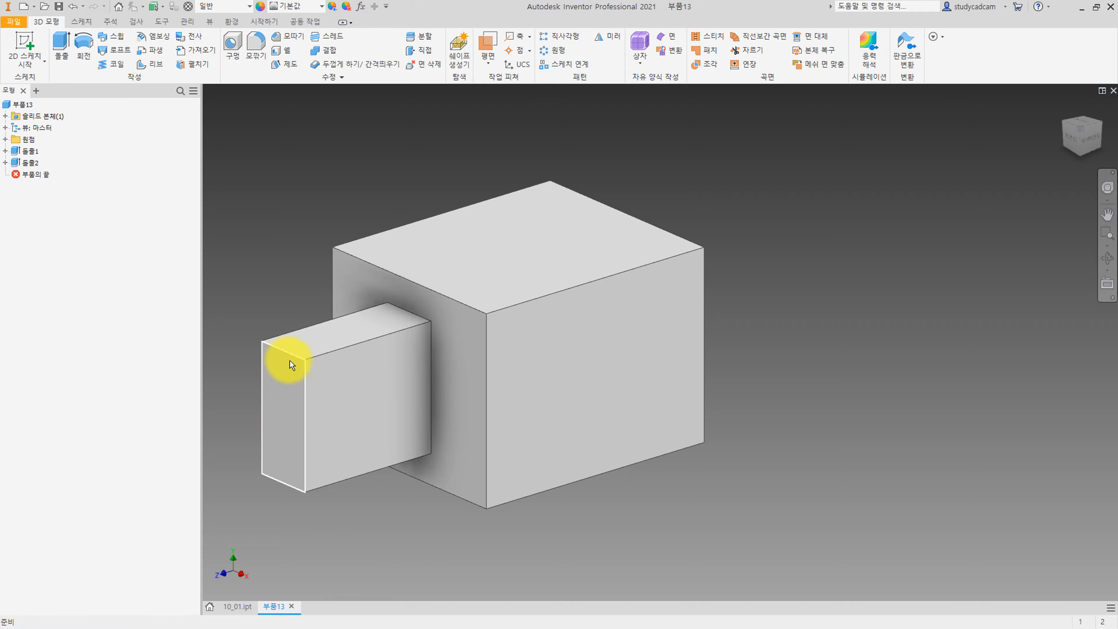
Round the block's rear end with a full round fillet, using the rear face as centre between the two 19 by 14 mm side faces.
shift+middle_drag(549, 374, 476, 347)
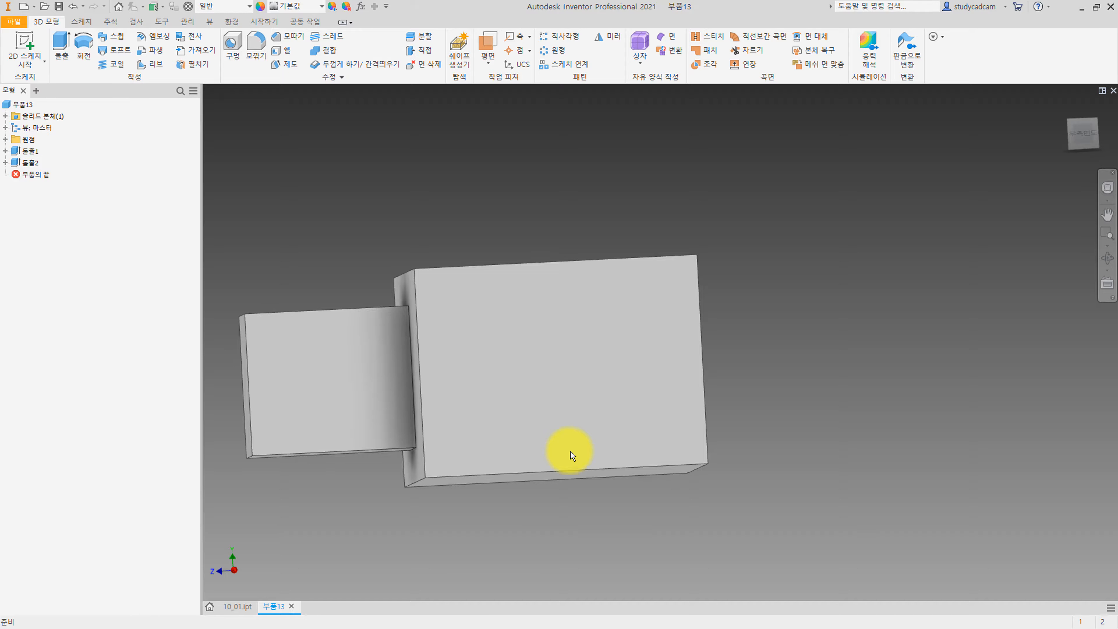
shift+middle_drag(539, 387, 527, 392)
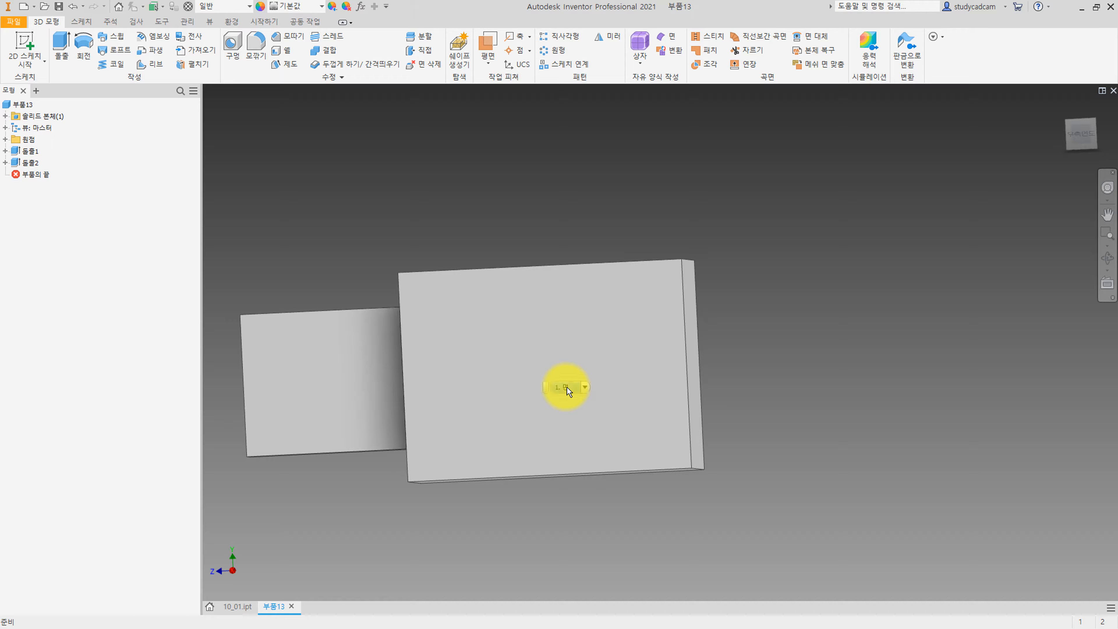
shift+middle_drag(544, 350, 532, 404)
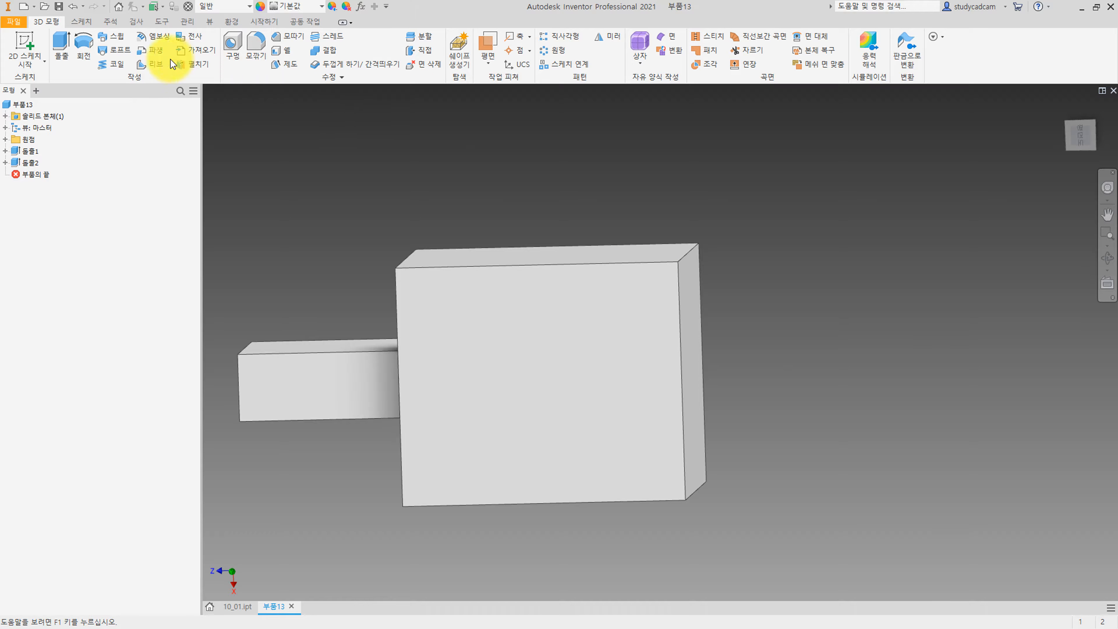
click(263, 58)
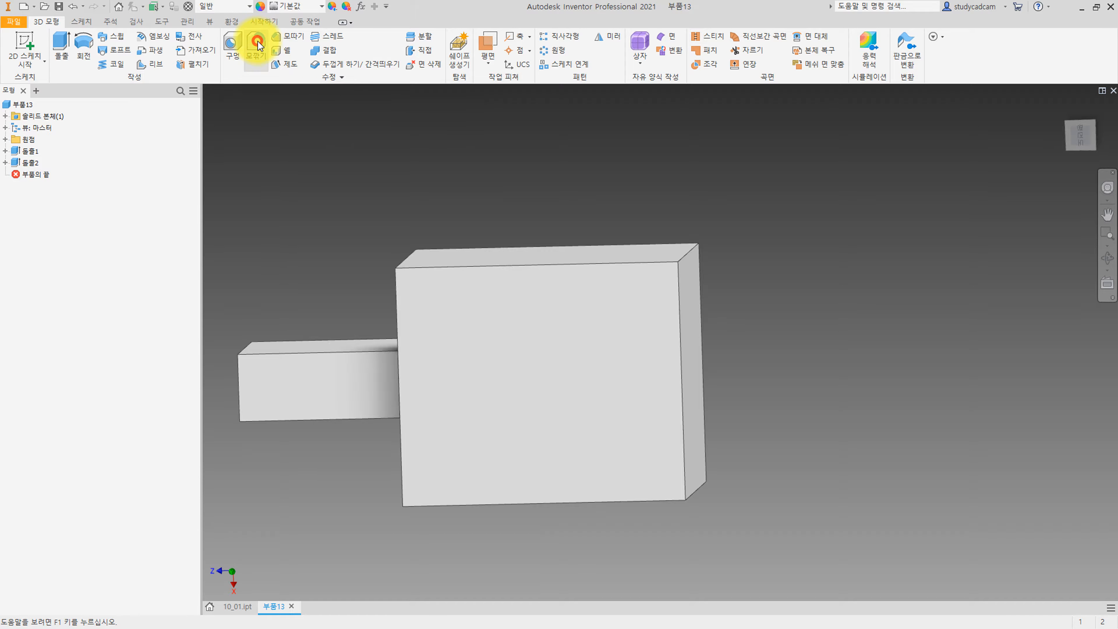
click(134, 175)
shift+middle_drag(571, 368, 559, 304)
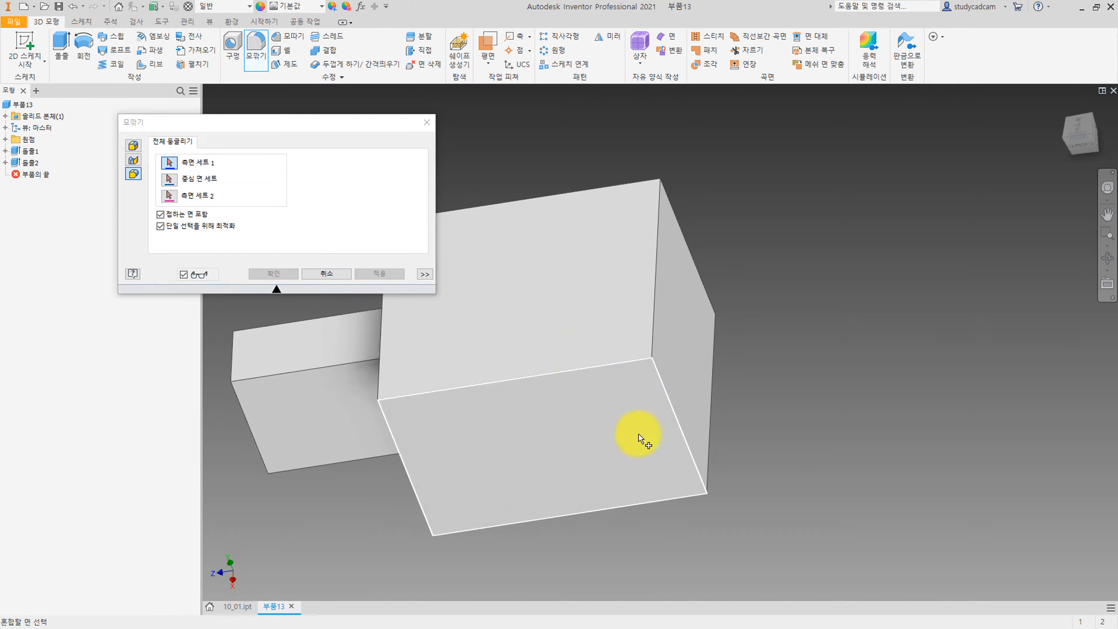
click(639, 436)
click(695, 377)
shift+middle_drag(634, 290, 655, 345)
click(599, 287)
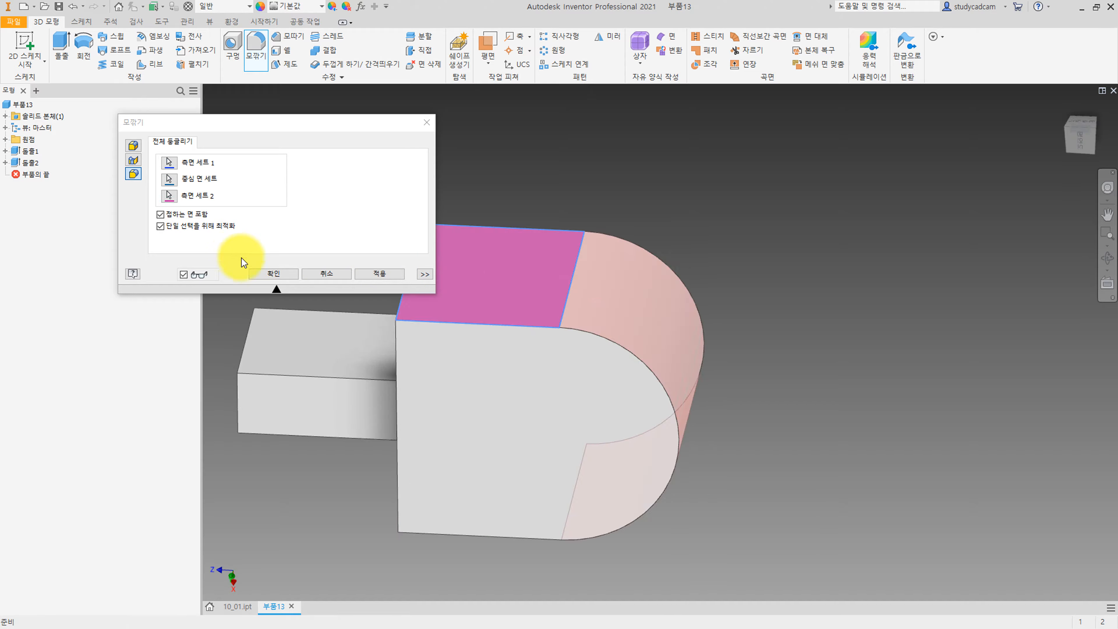
click(261, 270)
Start a sketch on the XZ origin plane and slice the graphics at the sketch plane.
middle_drag(299, 252, 321, 220)
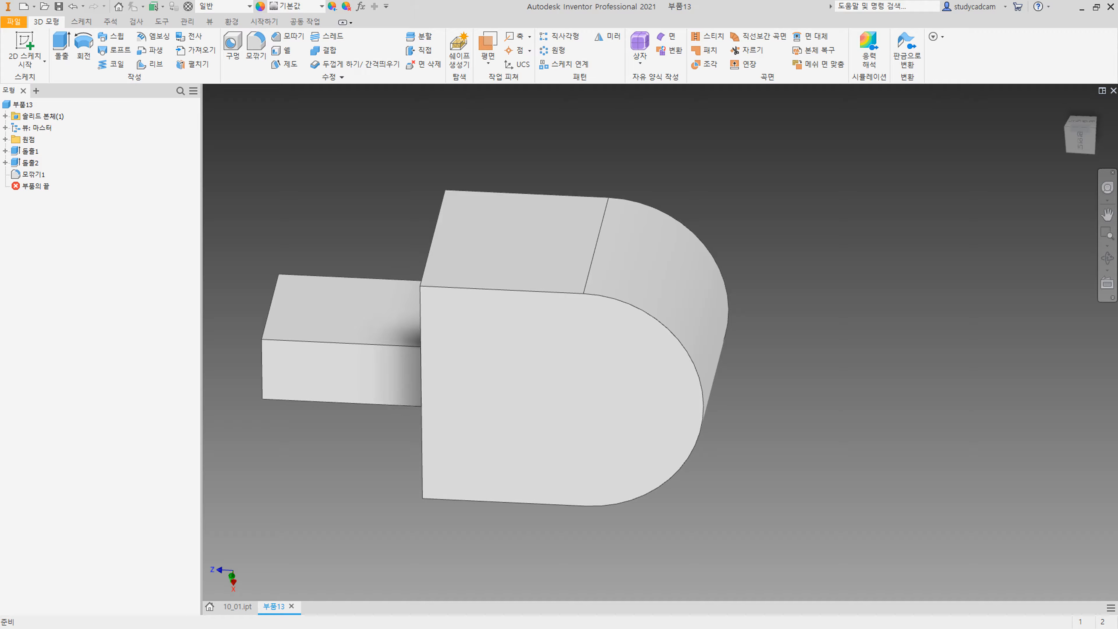
click(5, 140)
click(36, 163)
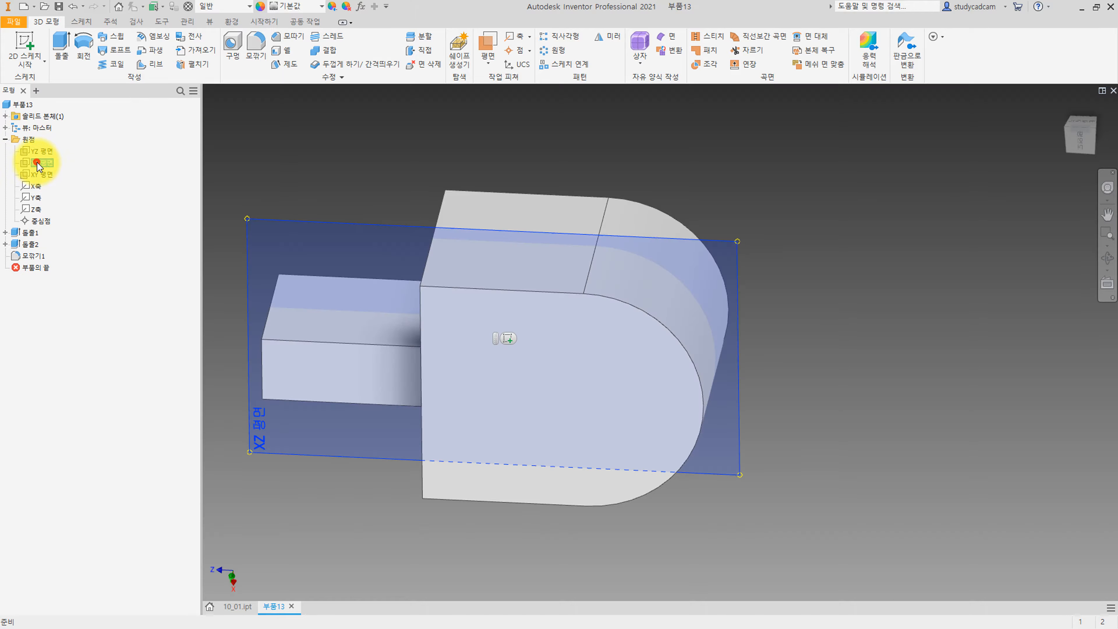
right_click(36, 163)
click(74, 195)
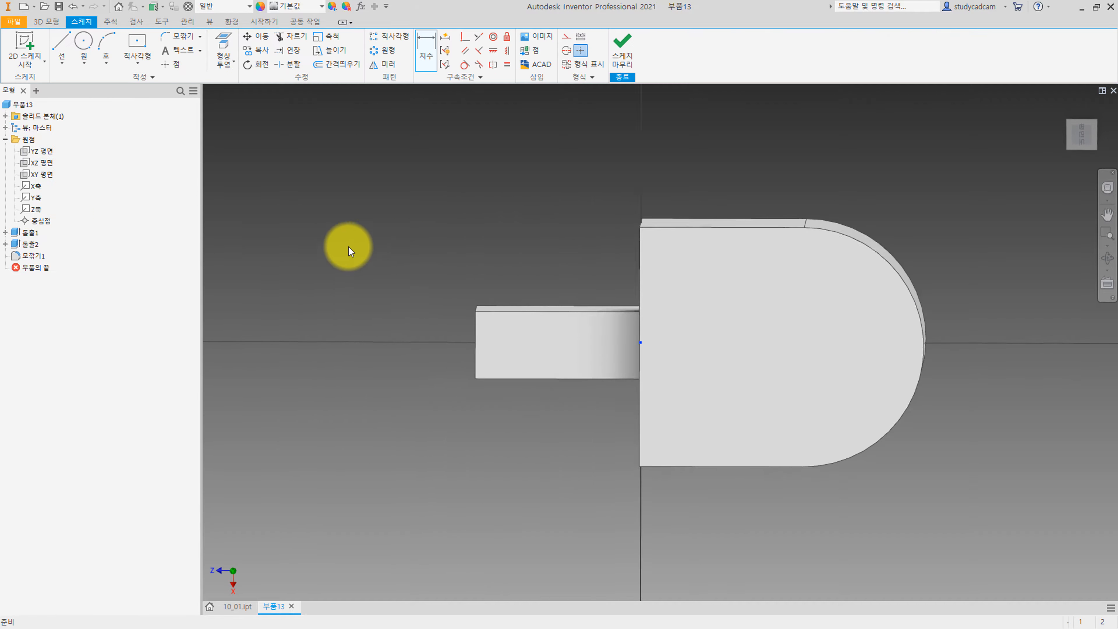
click(318, 621)
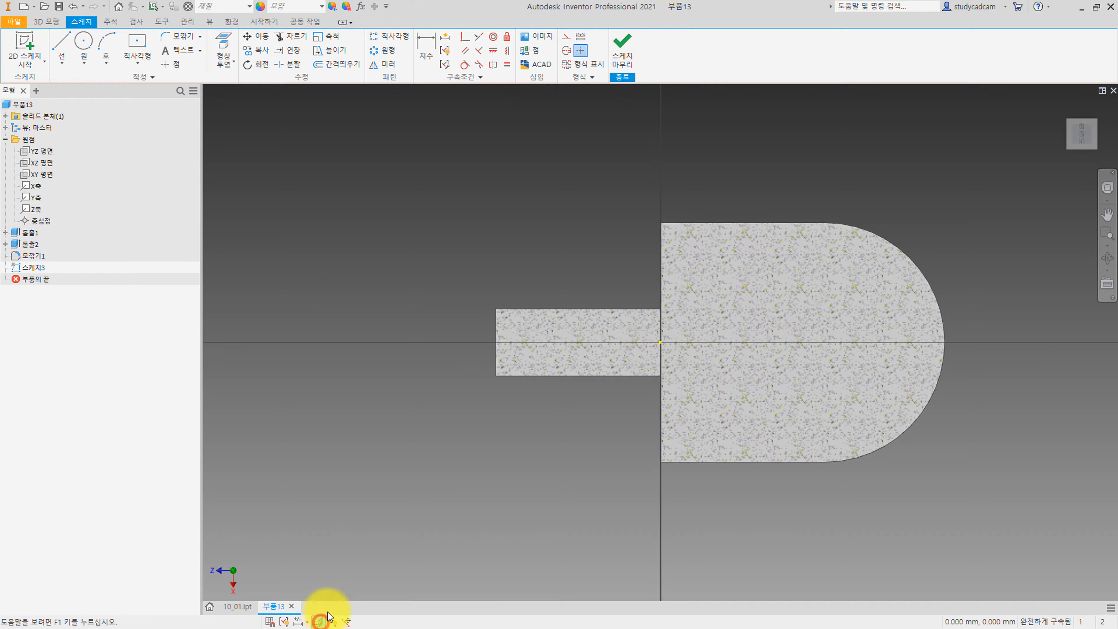
Project the arc of the block's rounded end into the XZ-plane sketch.
click(223, 48)
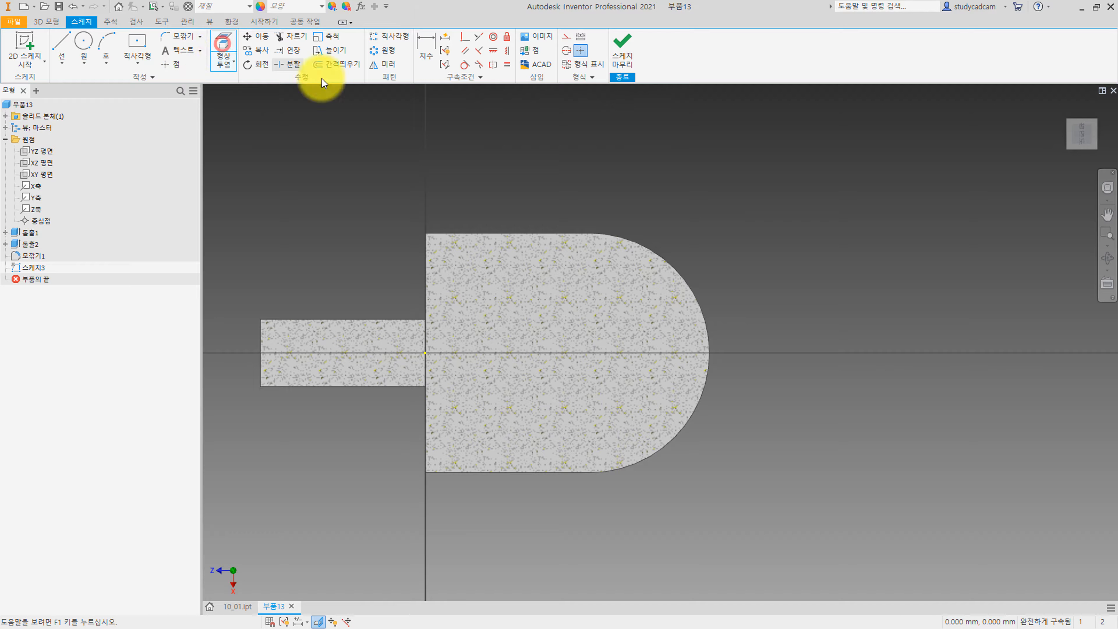
click(693, 291)
key(Escape)
Draw an 8 mm diameter circle centred on the projected arc's centre point.
click(83, 42)
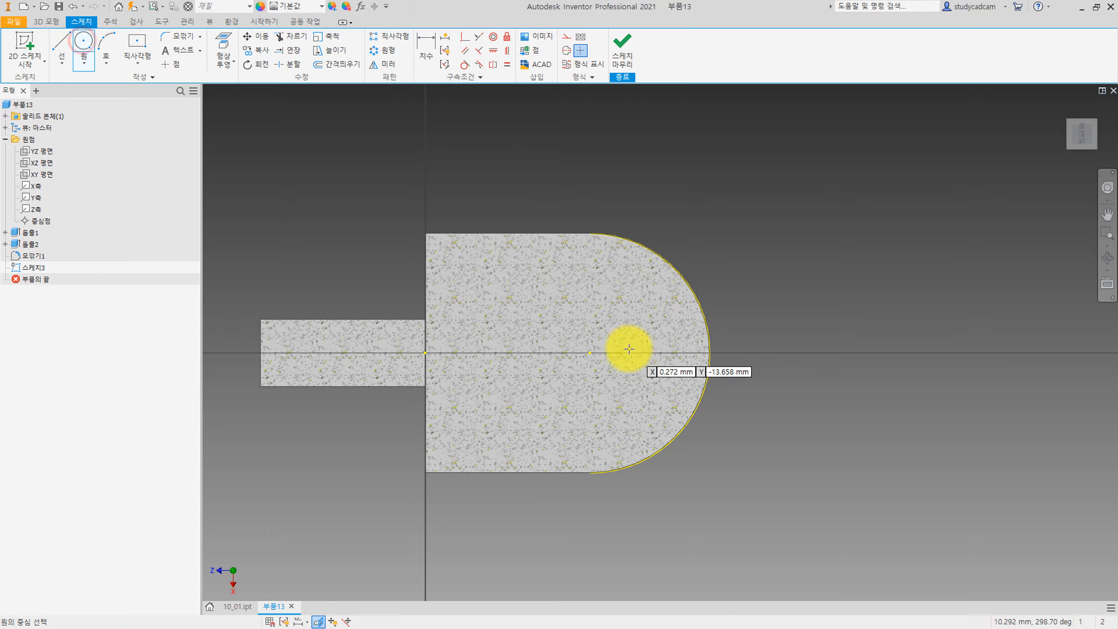
click(590, 353)
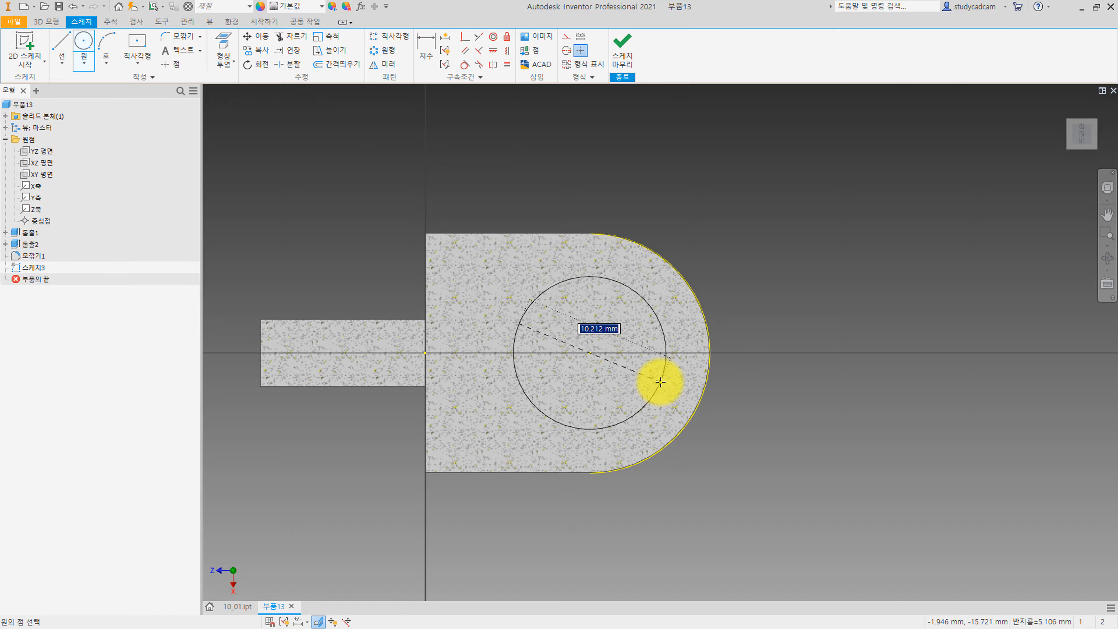
text(8)
key(Return)
key(Escape)
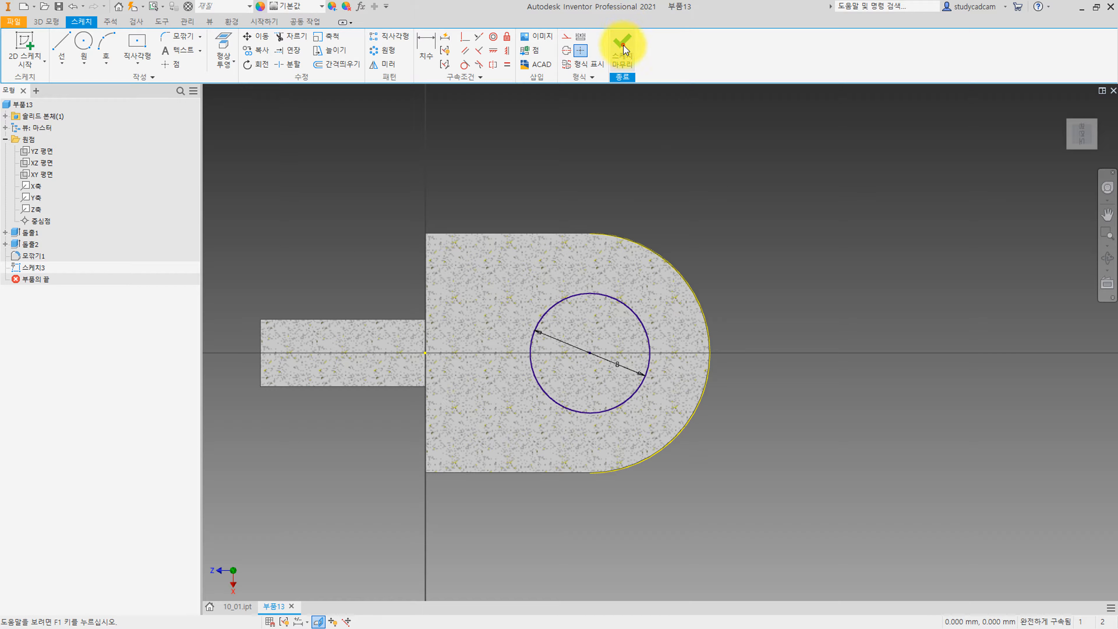
Finish the sketch and extrude the 8 mm circle symmetrically over a total distance of 24 mm, joined to the block.
click(624, 45)
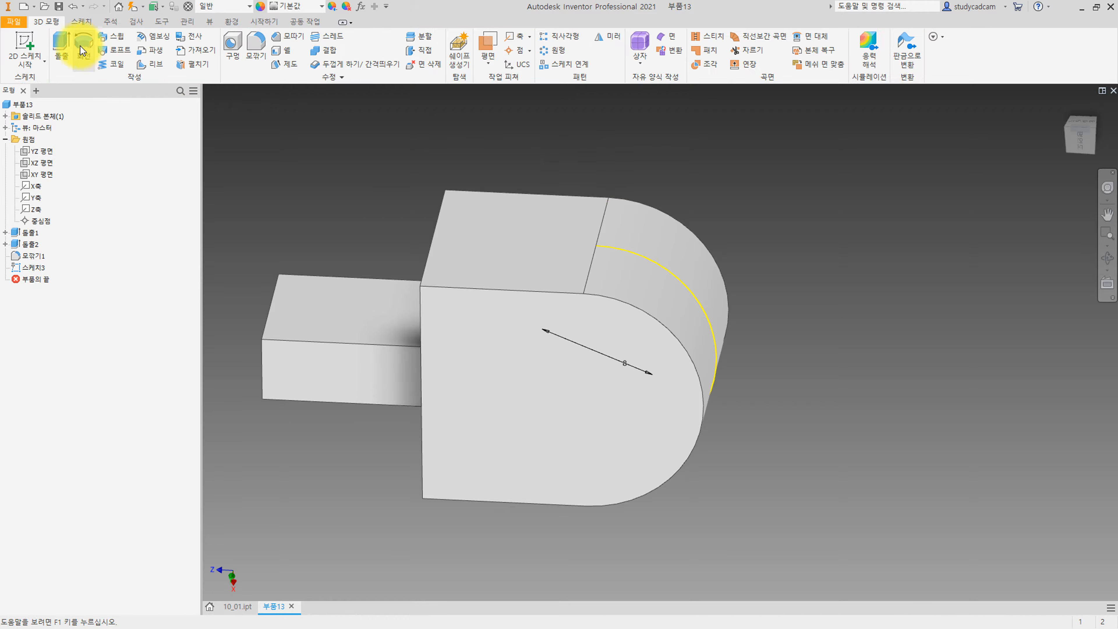
click(62, 44)
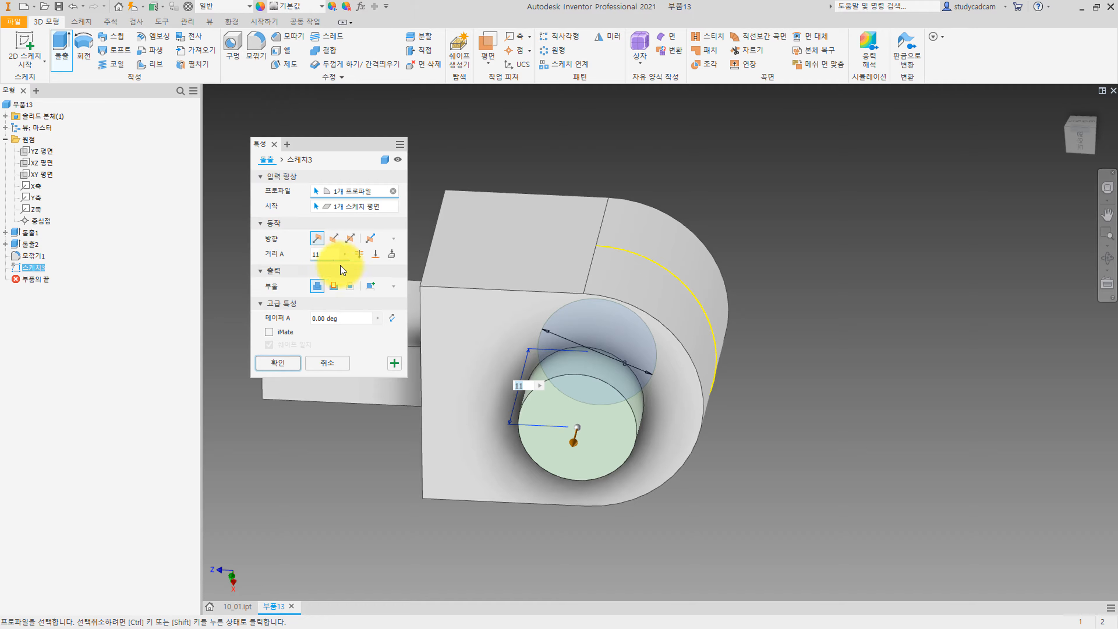
click(350, 238)
double_click(320, 254)
text(24)
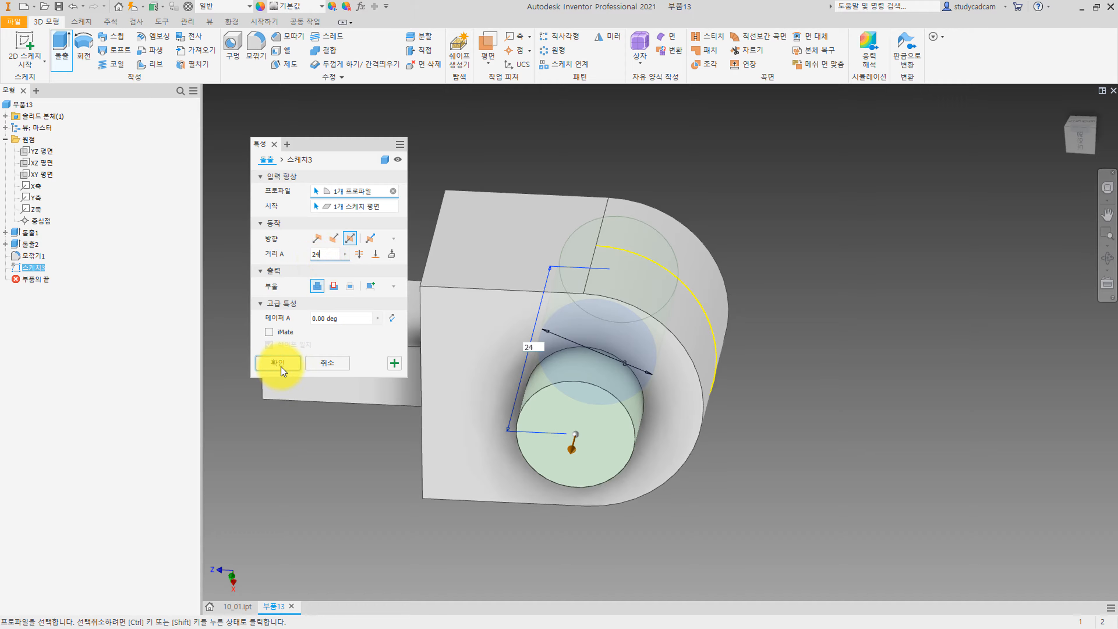
click(281, 367)
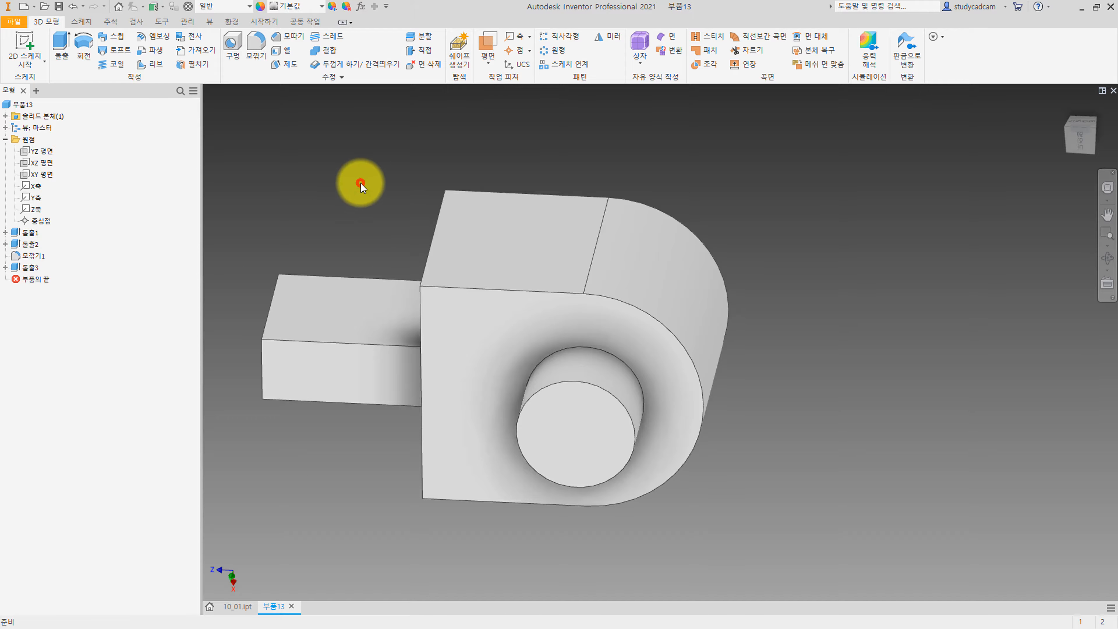
Fillet the four long edges of the front tab and the two 16 mm edges of the block's front face with a 1 mm radius.
click(256, 44)
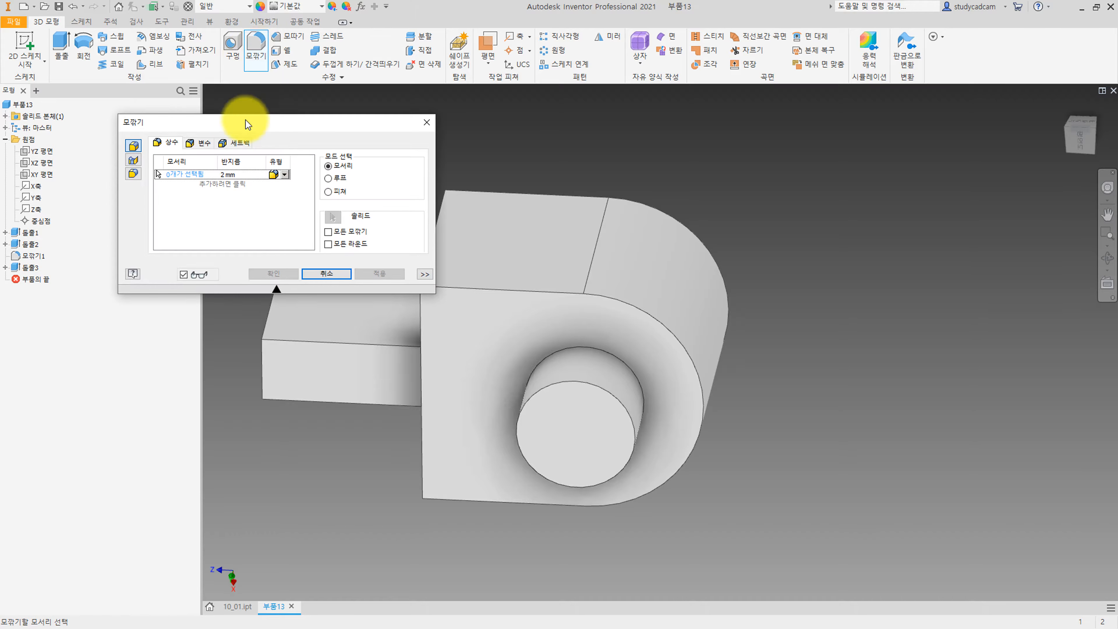
click(236, 177)
text(1)
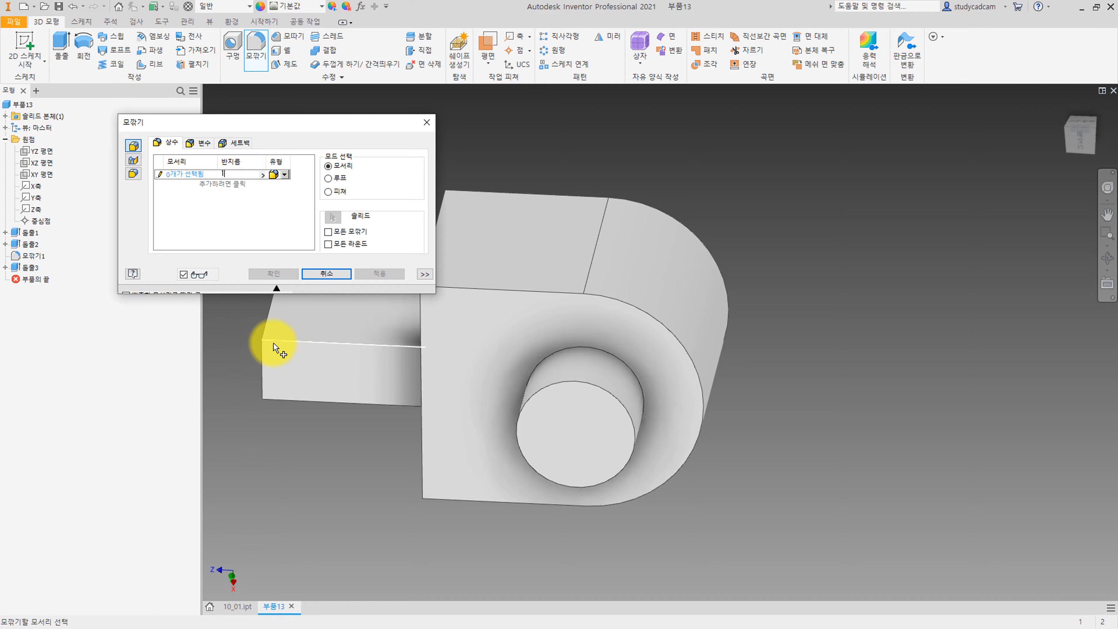
click(274, 343)
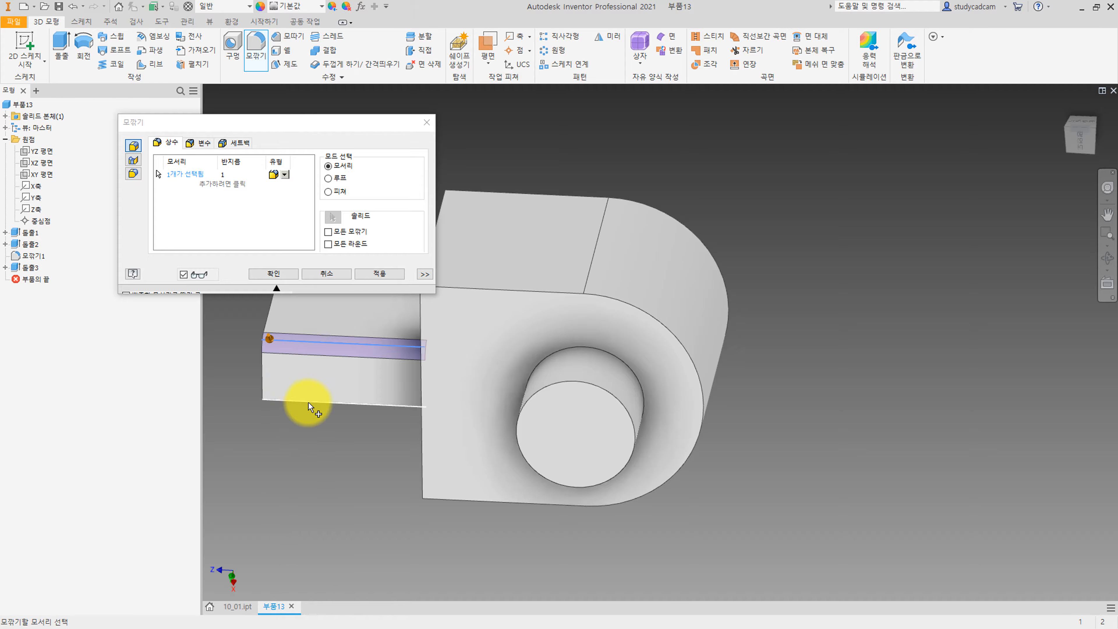
click(329, 402)
shift+middle_drag(337, 362, 369, 357)
click(357, 340)
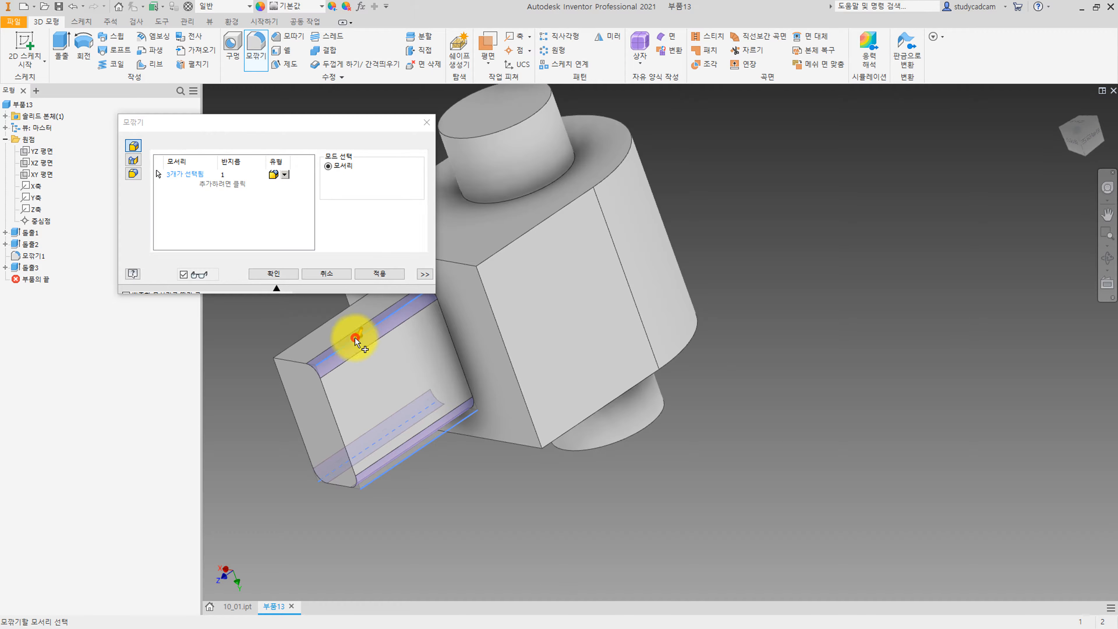
click(332, 319)
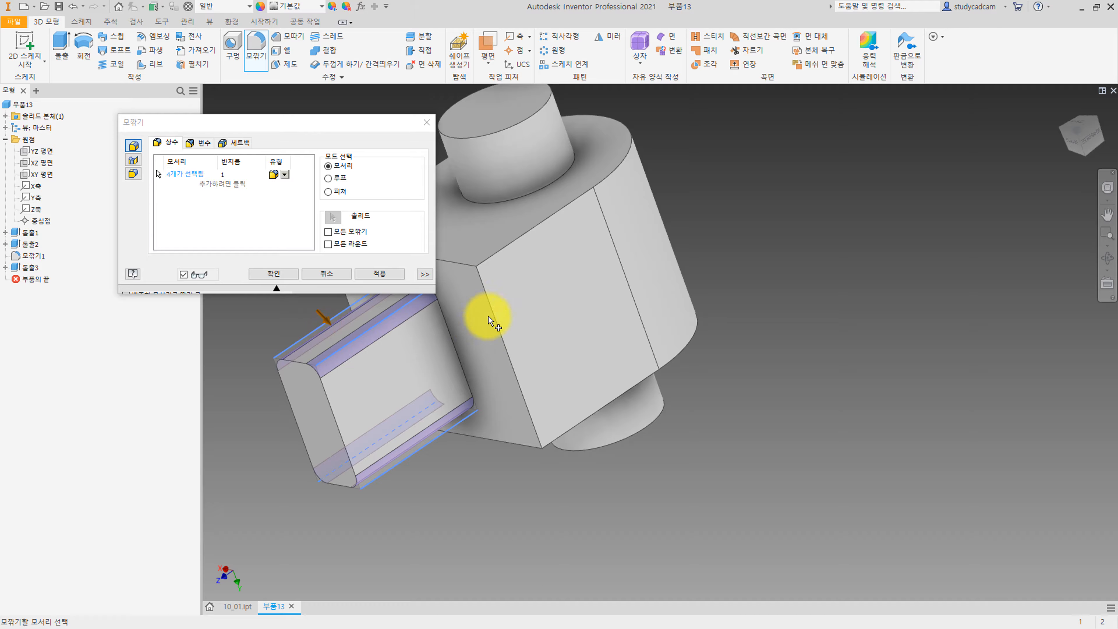
click(468, 265)
shift+middle_drag(499, 332, 571, 282)
click(472, 309)
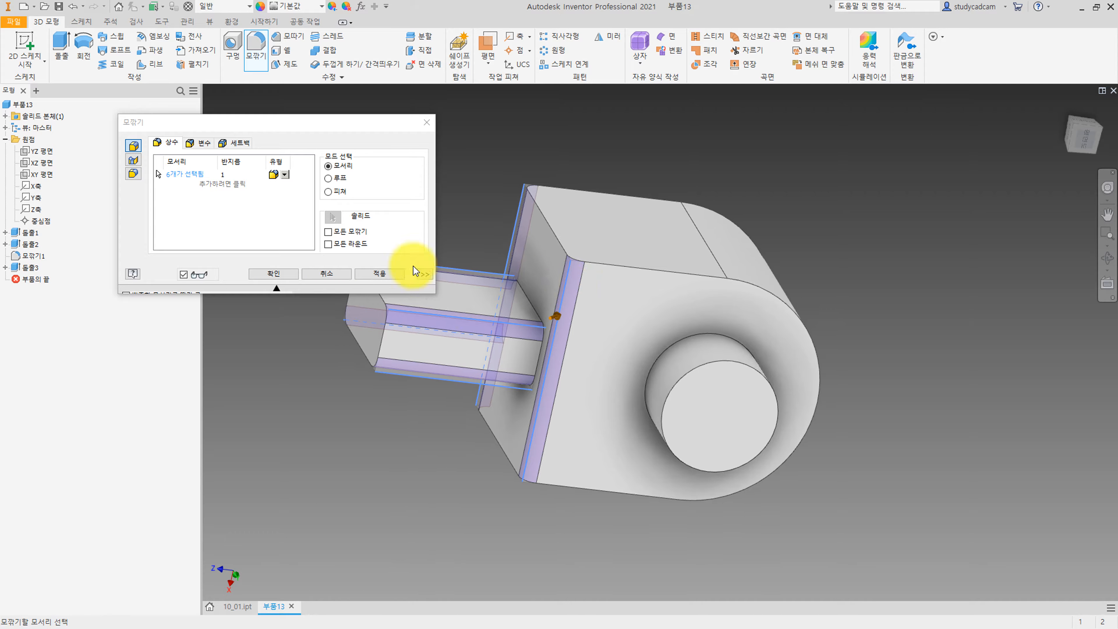
click(267, 275)
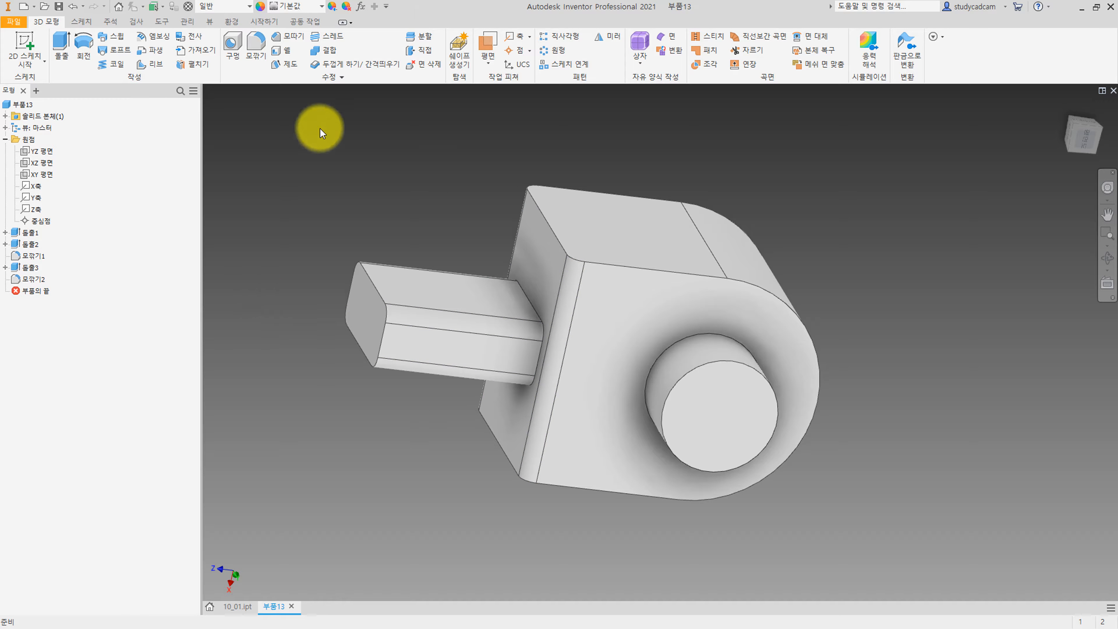
Fillet the edge loop around the tab's free end and the block's remaining outer edges with a 1 mm radius.
click(249, 39)
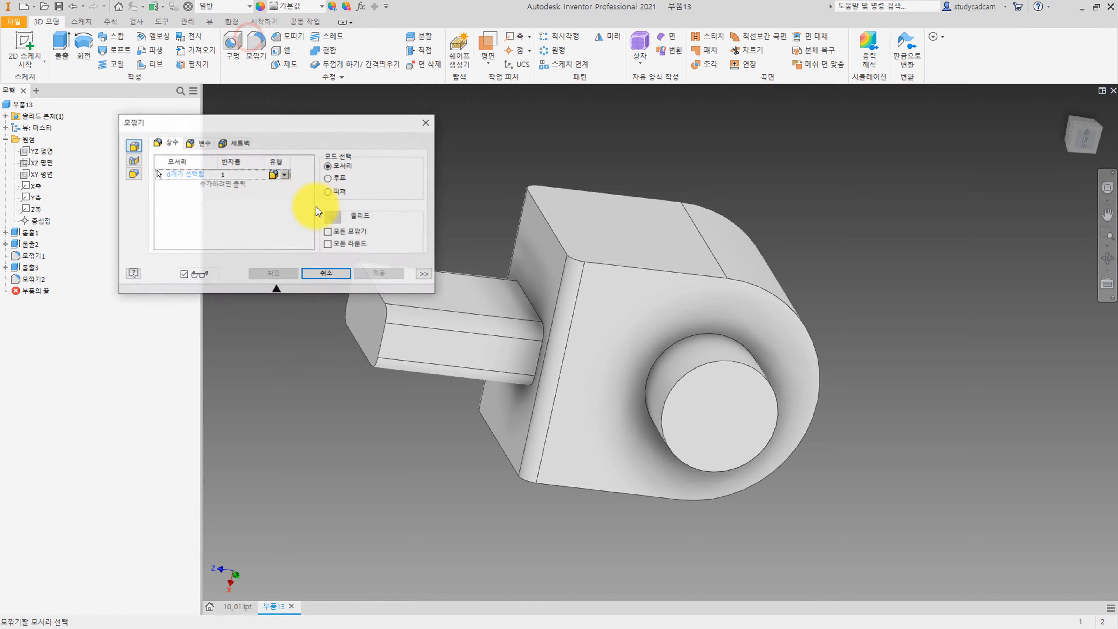
click(383, 304)
click(593, 262)
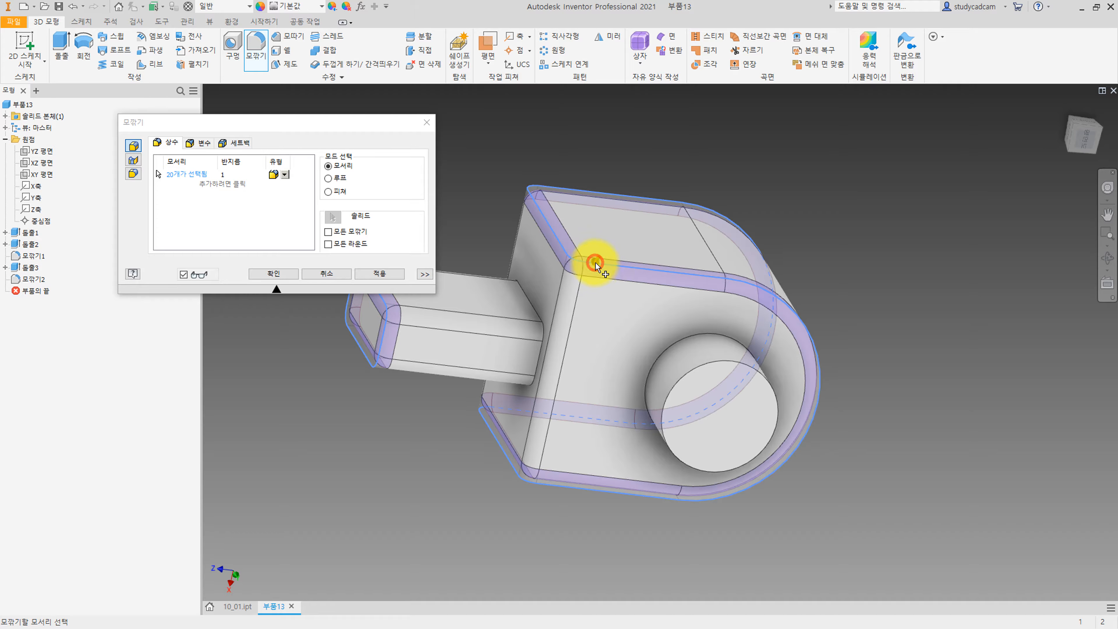
click(278, 273)
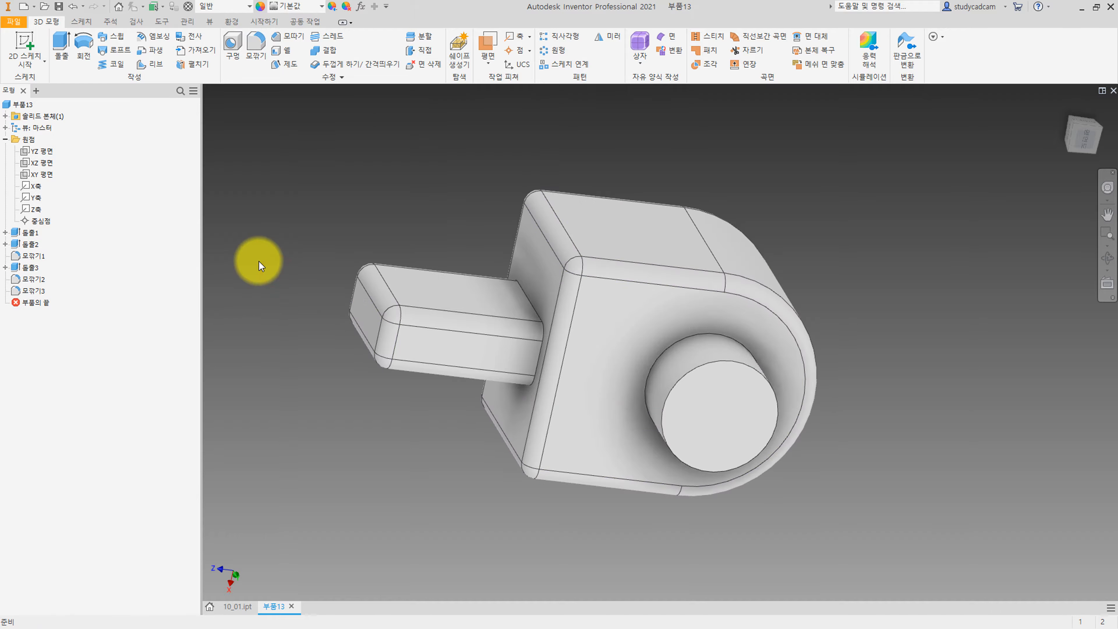
Start a new sketch on the block's flat upper face and turn the view so the front tab points down.
shift+middle_drag(258, 254, 282, 306)
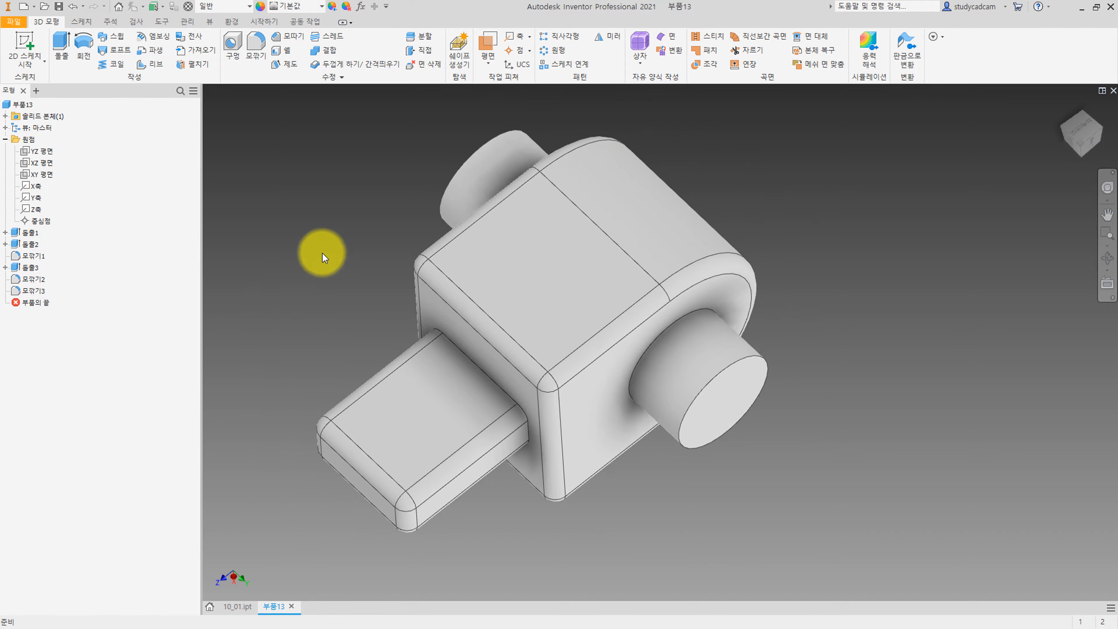
click(24, 48)
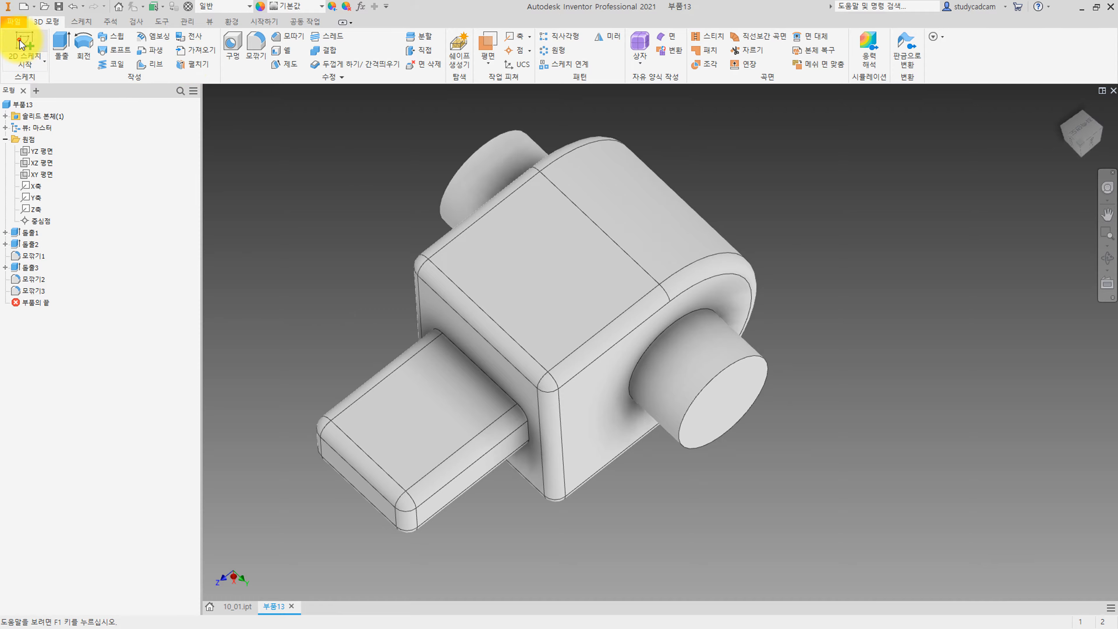
click(510, 284)
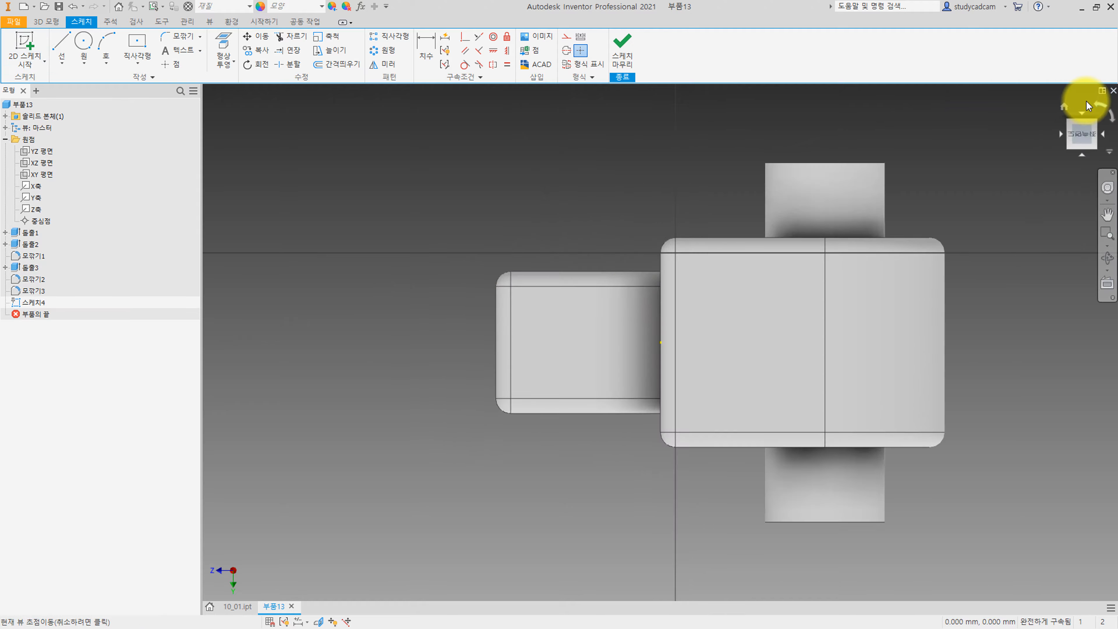
click(1093, 109)
click(1094, 111)
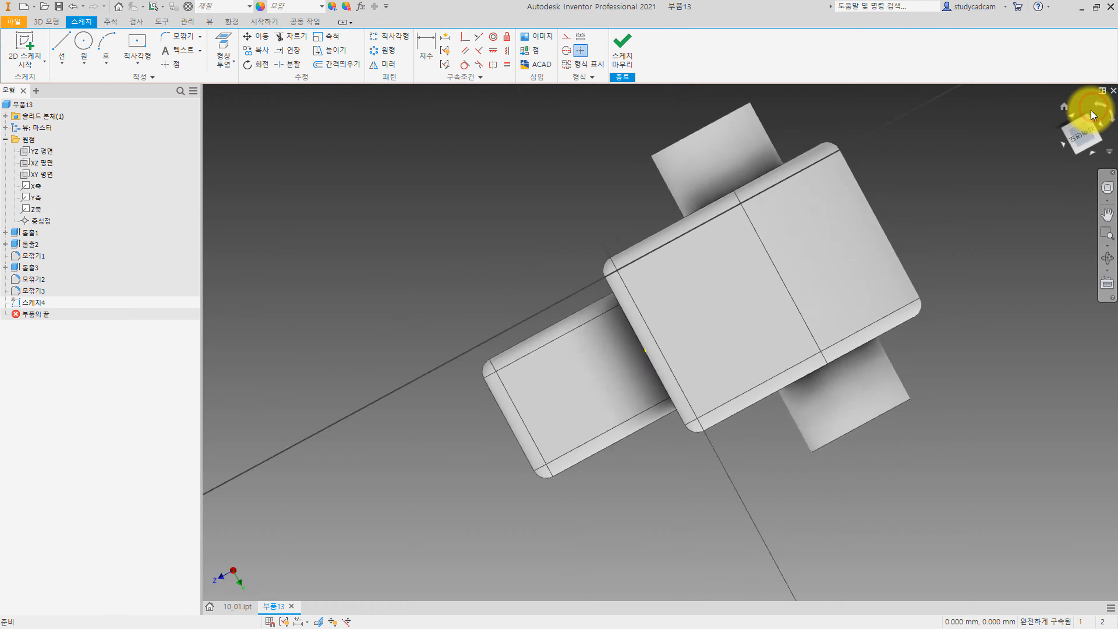
Add the text 01 with a height of 7 mm and move it onto the block's face.
click(180, 50)
scroll(640, 346, up, 3)
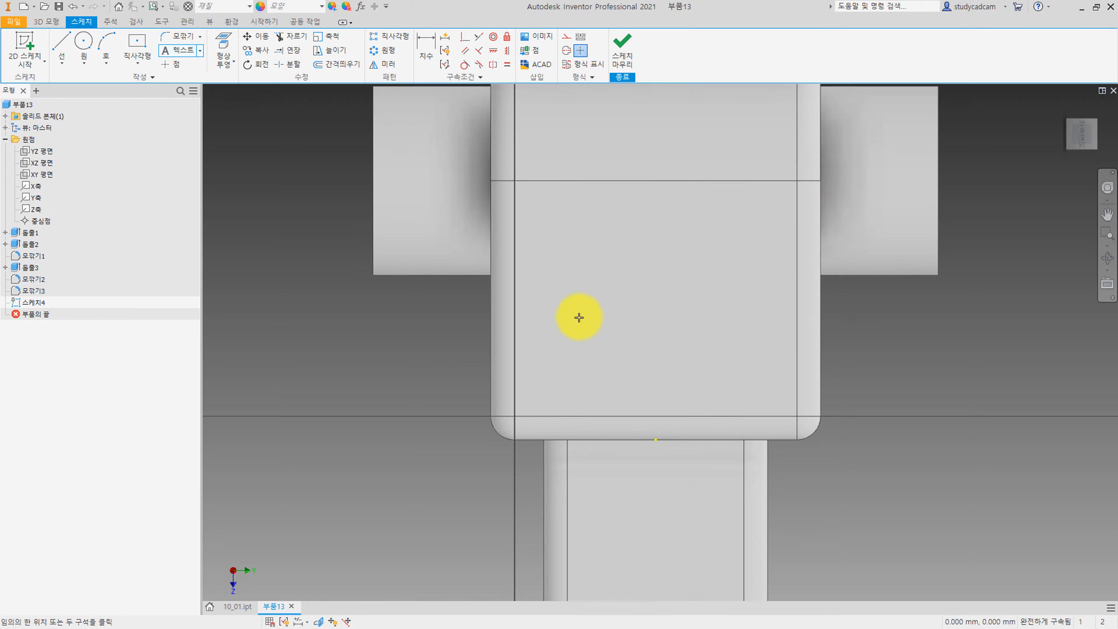
click(582, 301)
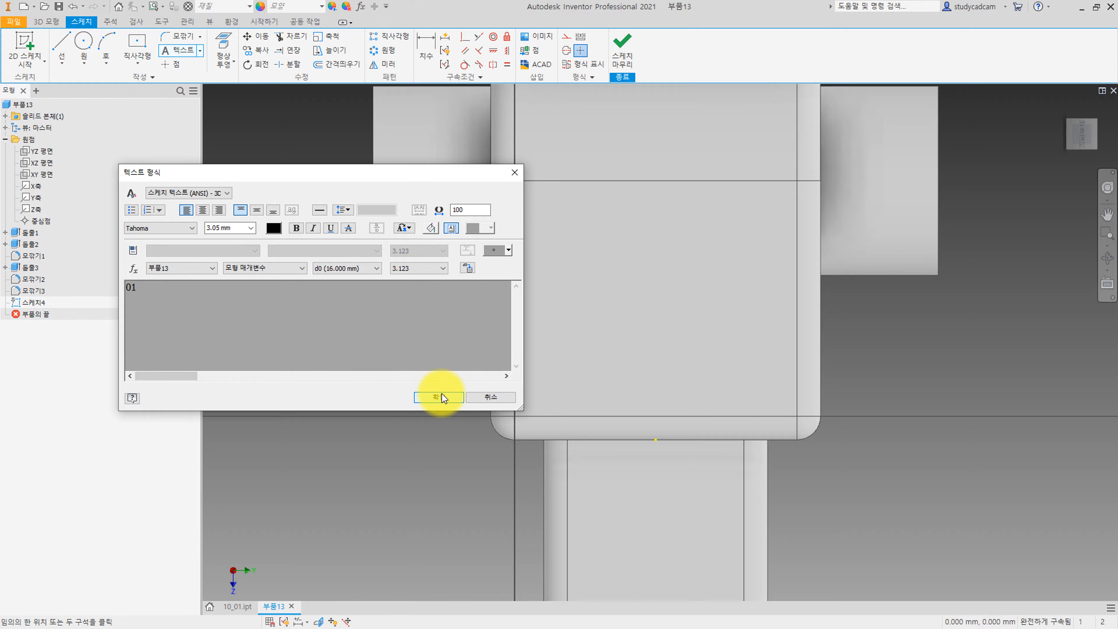
click(255, 324)
key(ctrl+a)
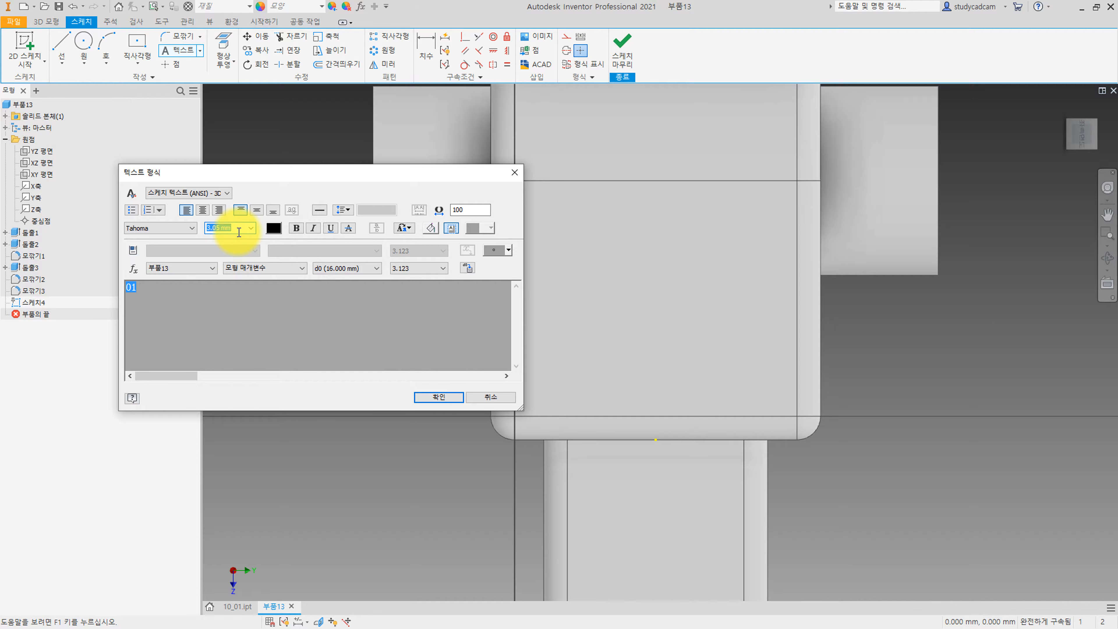
text(7)
key(Return)
key(Escape)
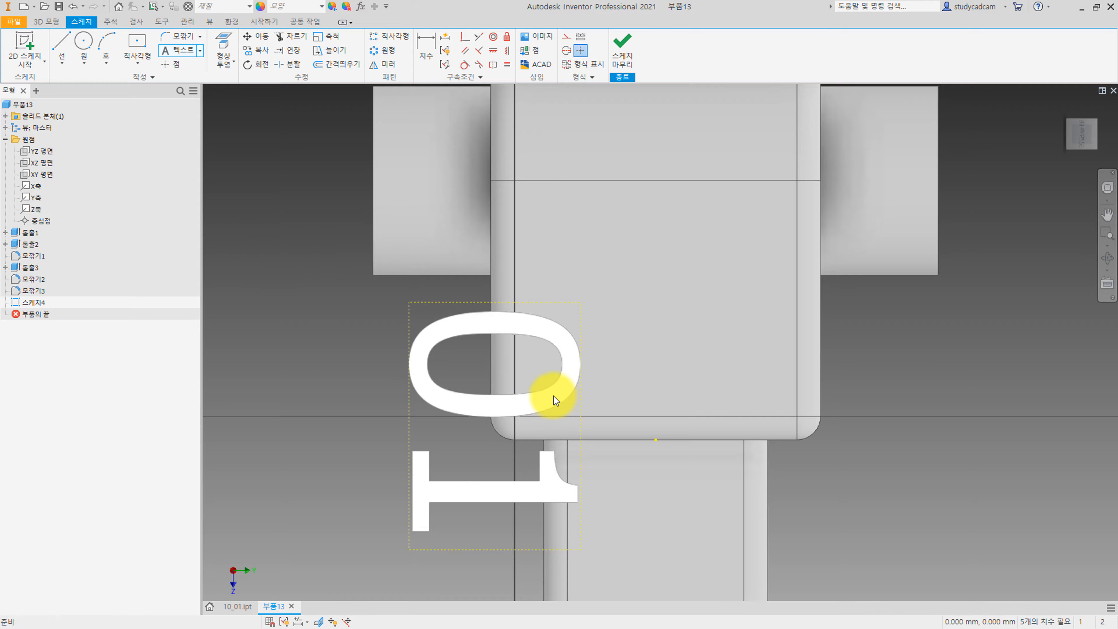
mouse_move(554, 396)
mouse_down()
mouse_move(584, 342)
mouse_move(645, 312)
mouse_up()
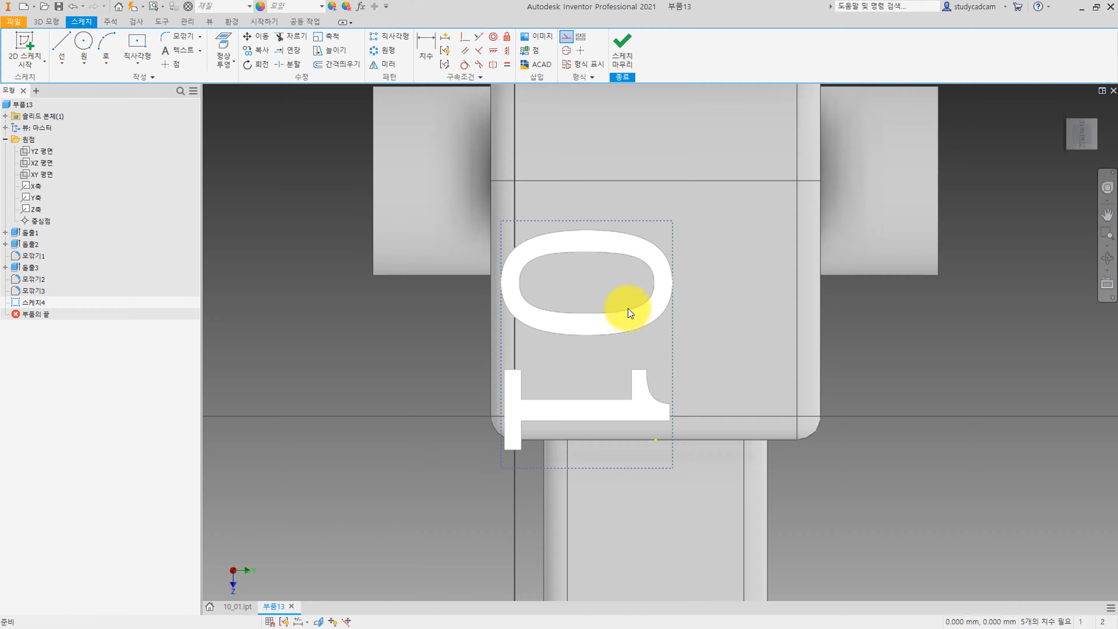
mouse_move(672, 220)
mouse_down()
mouse_move(464, 242)
mouse_move(437, 312)
mouse_up()
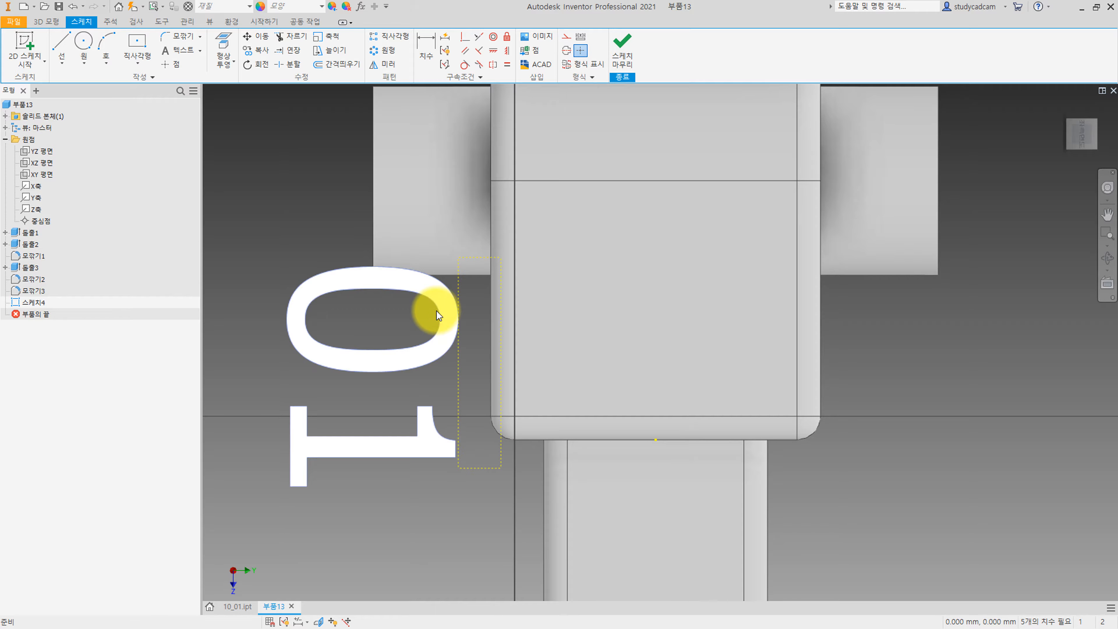
click(436, 312)
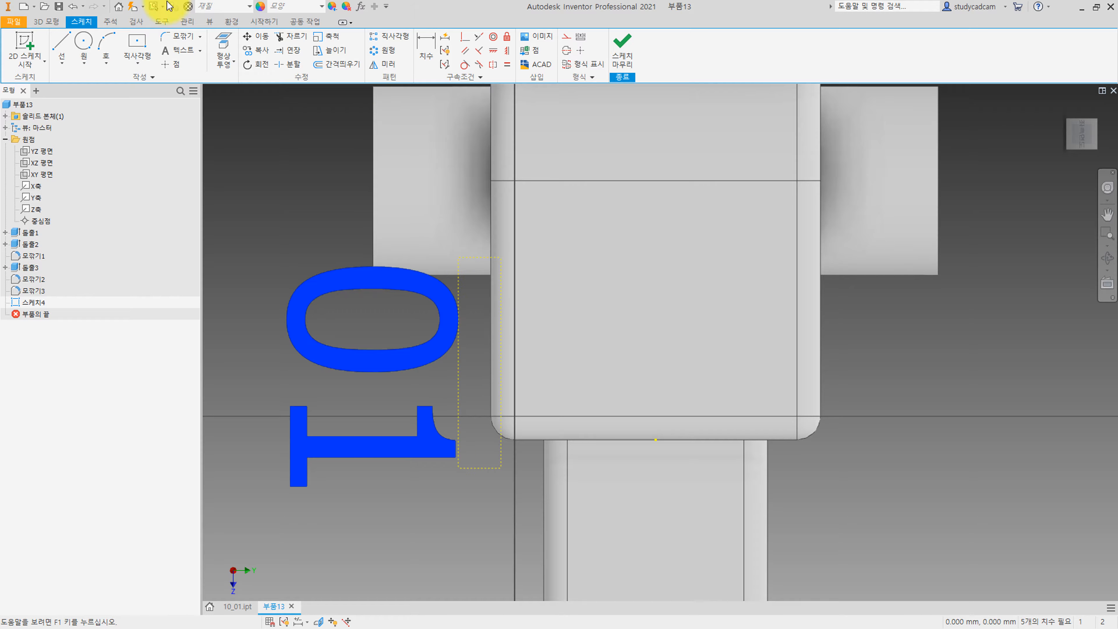
click(72, 6)
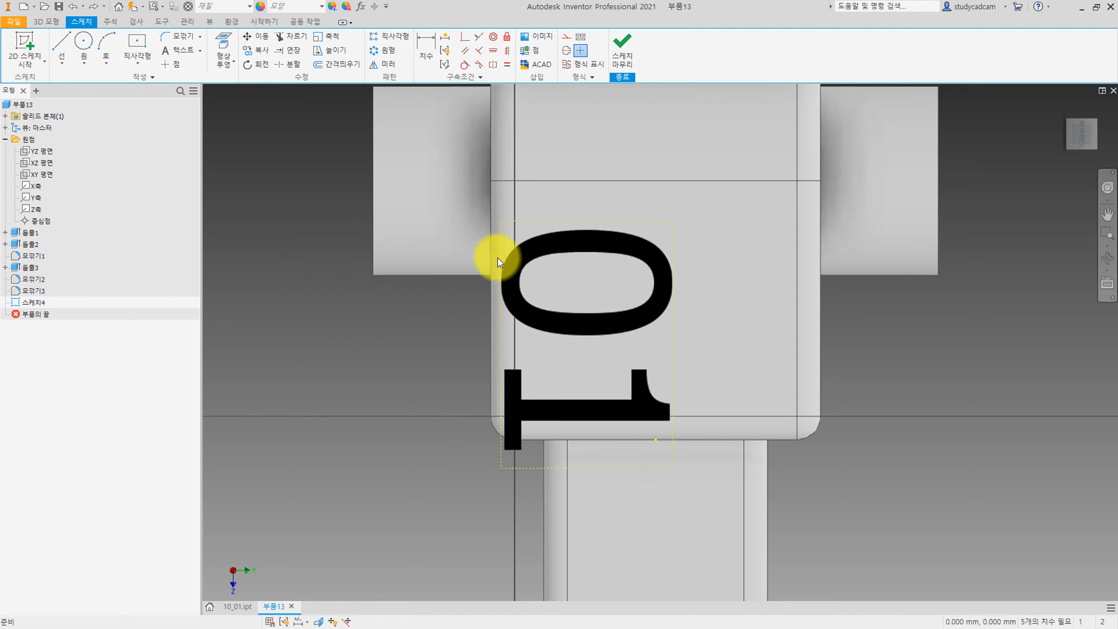
Set the text's justification to centre horizontally and middle vertically.
double_click(601, 319)
click(203, 210)
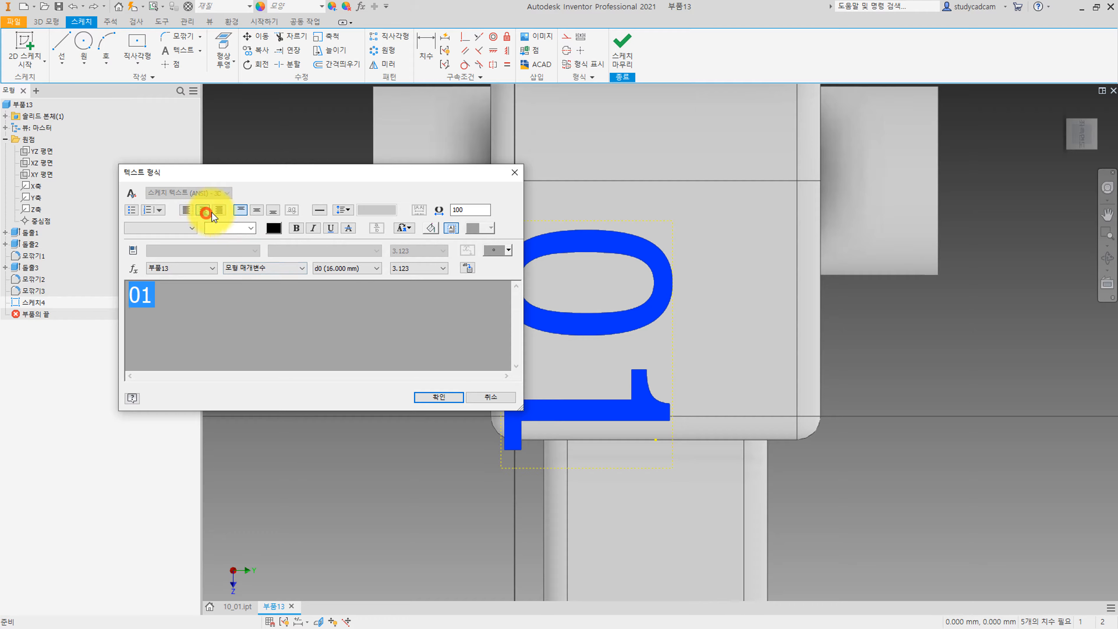
click(257, 210)
click(438, 397)
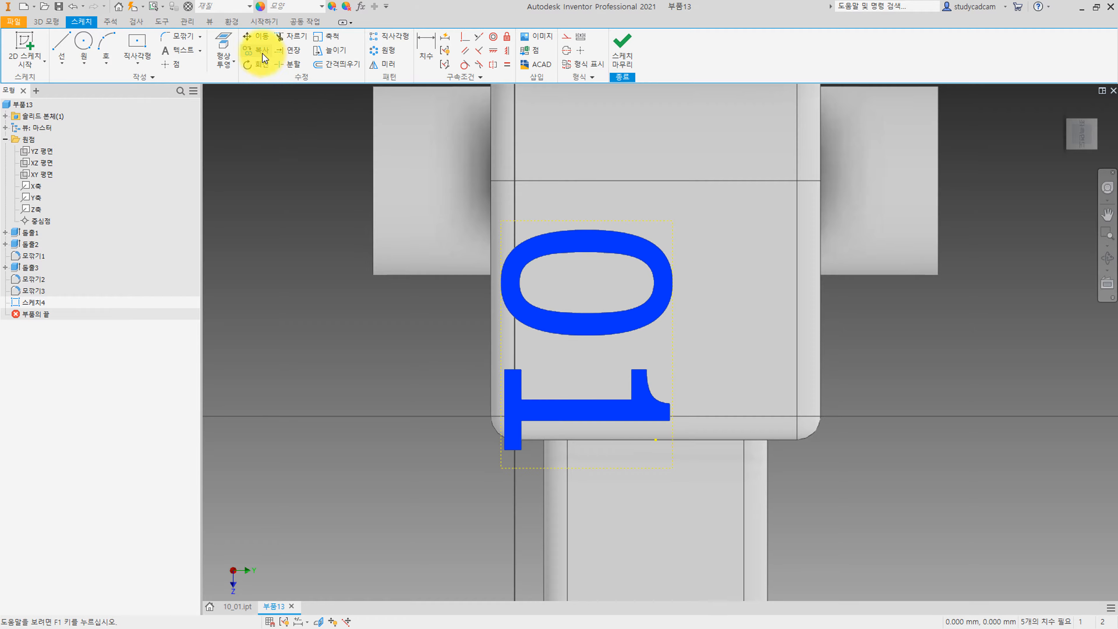
Rotate the text about the corner of its box beside the tab so that it reads upright with the tab below.
click(258, 66)
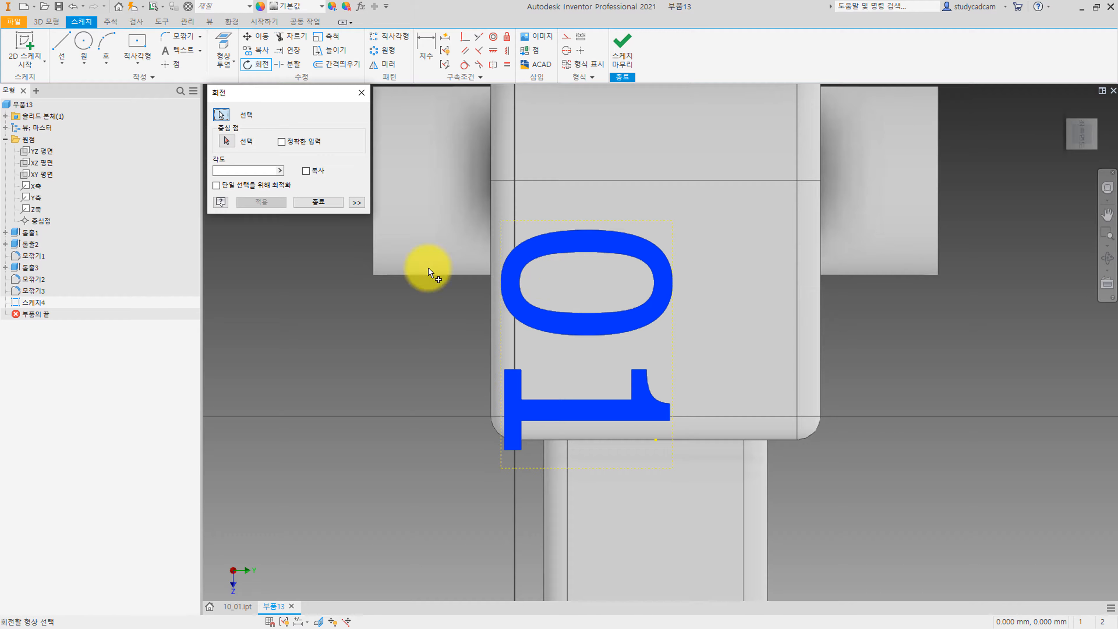
click(227, 141)
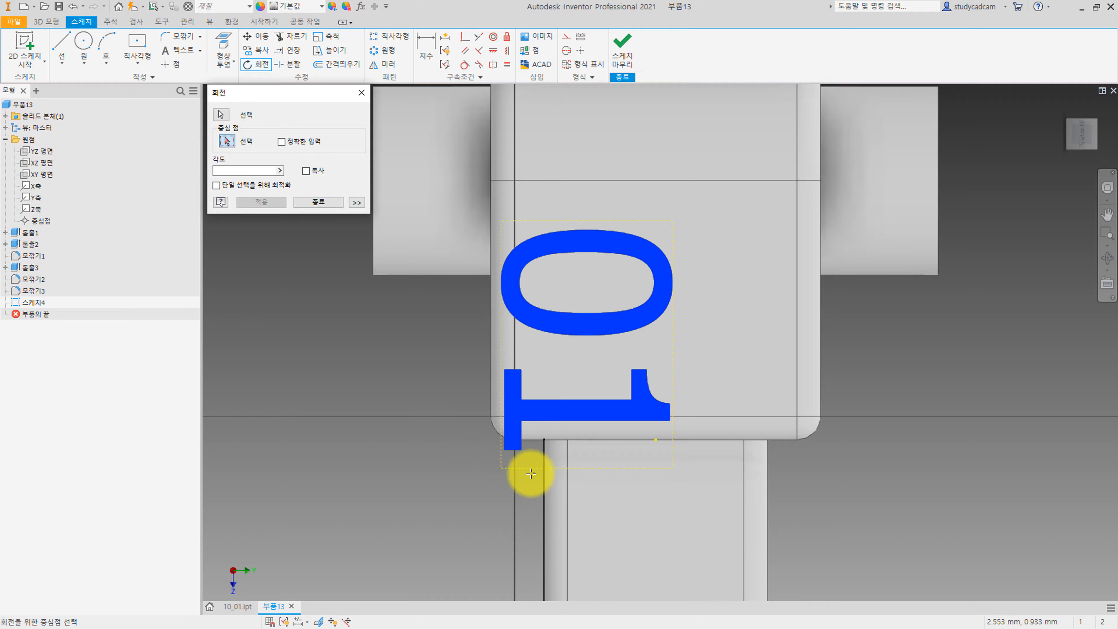
click(501, 467)
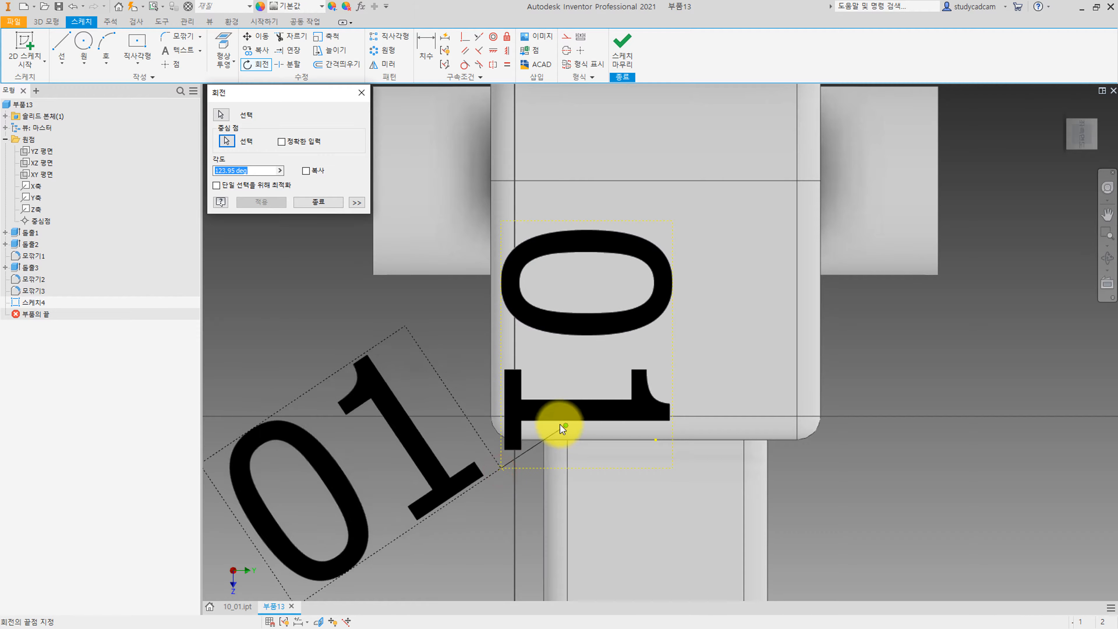
click(542, 469)
key(Escape)
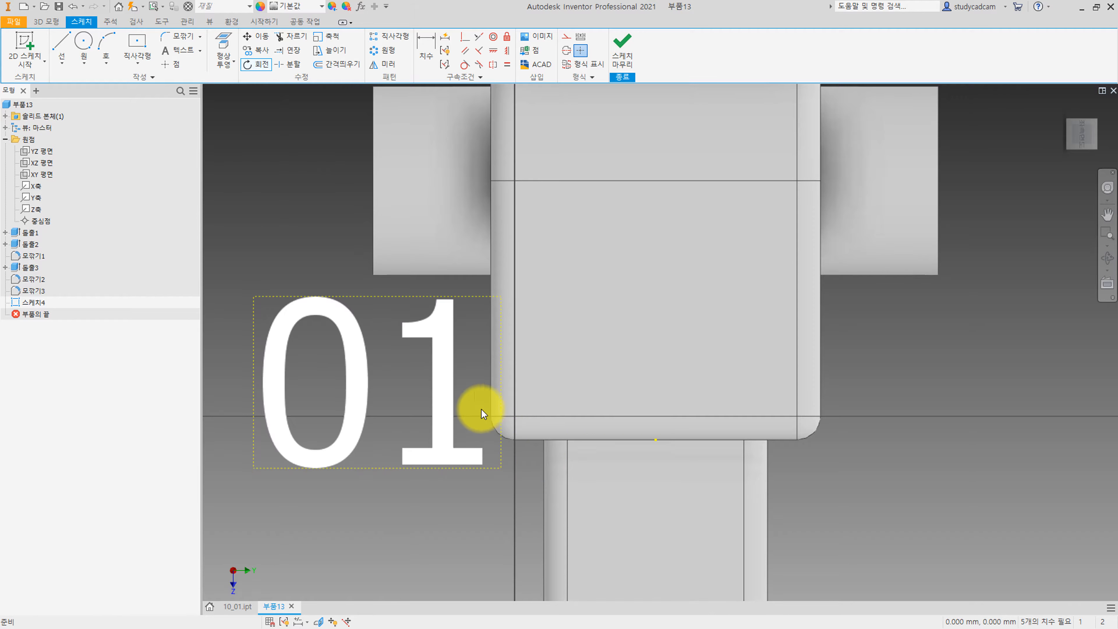
Change the text to 11 and move it onto the middle of the block's face.
double_click(439, 382)
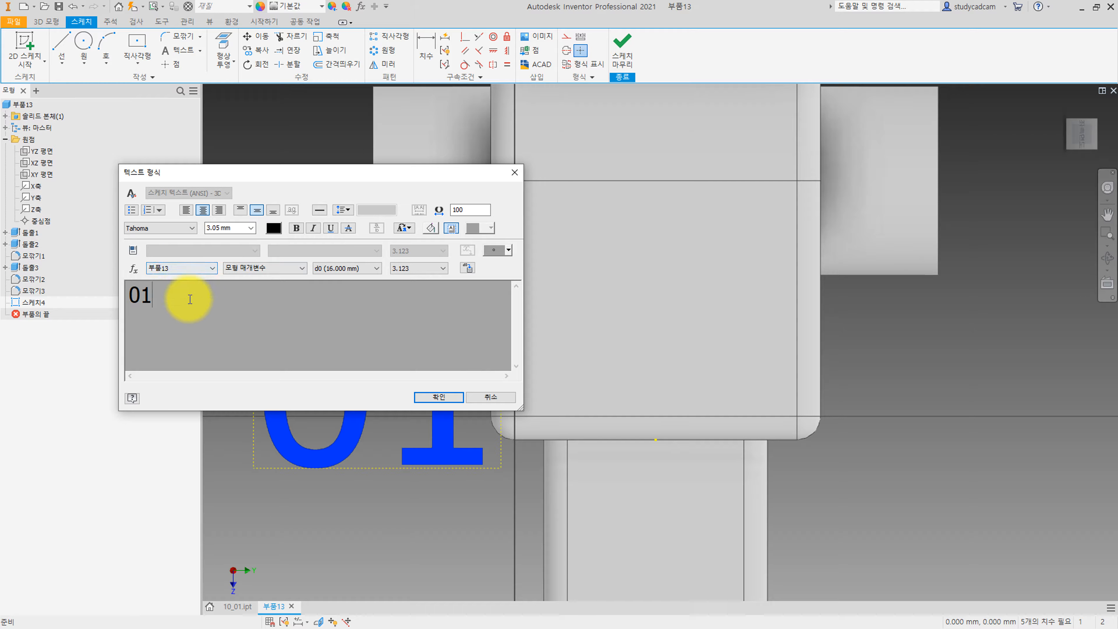
text(1)
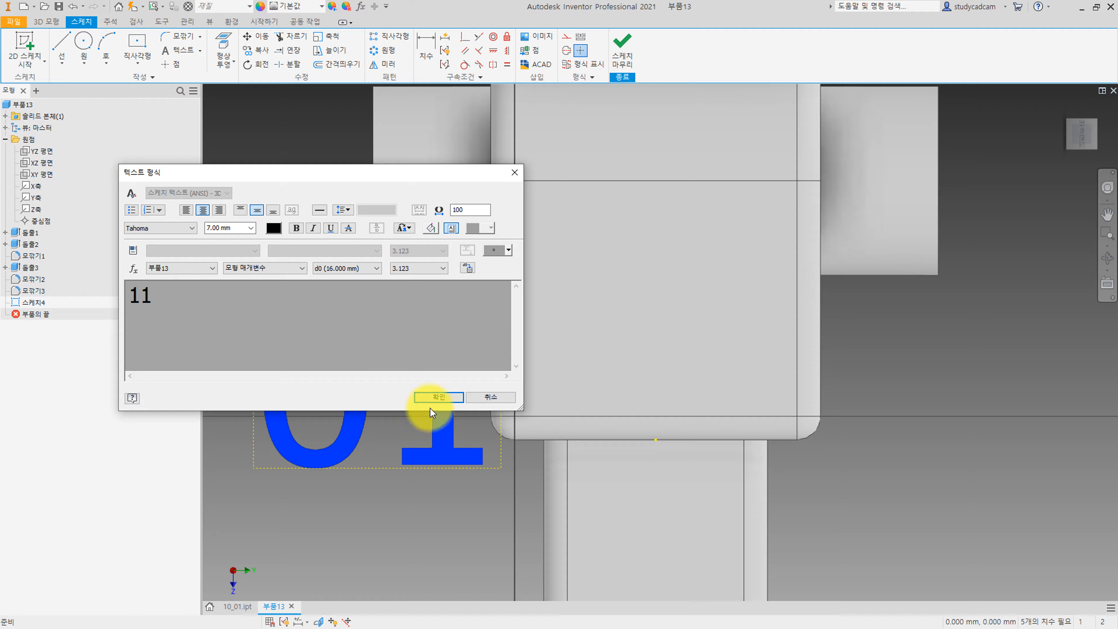
click(438, 397)
mouse_move(441, 391)
mouse_down()
mouse_move(696, 304)
mouse_move(716, 308)
mouse_up()
right_click(393, 343)
click(415, 342)
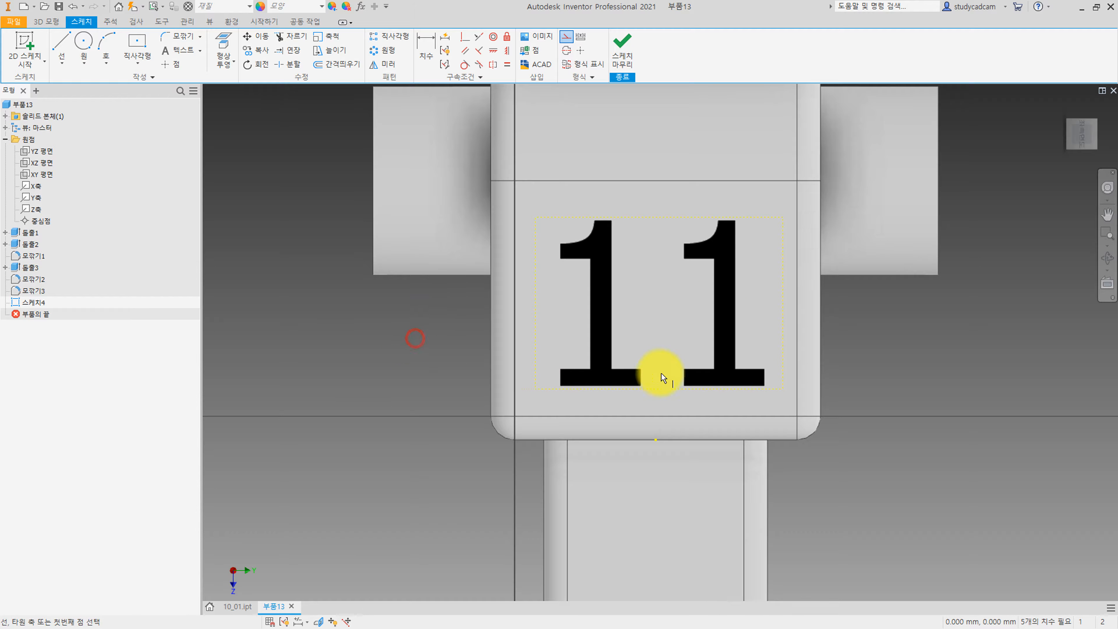
key(Escape)
Align the midpoint of the text box's lower edge with the projected origin point using a Horizontal constraint.
right_click(657, 346)
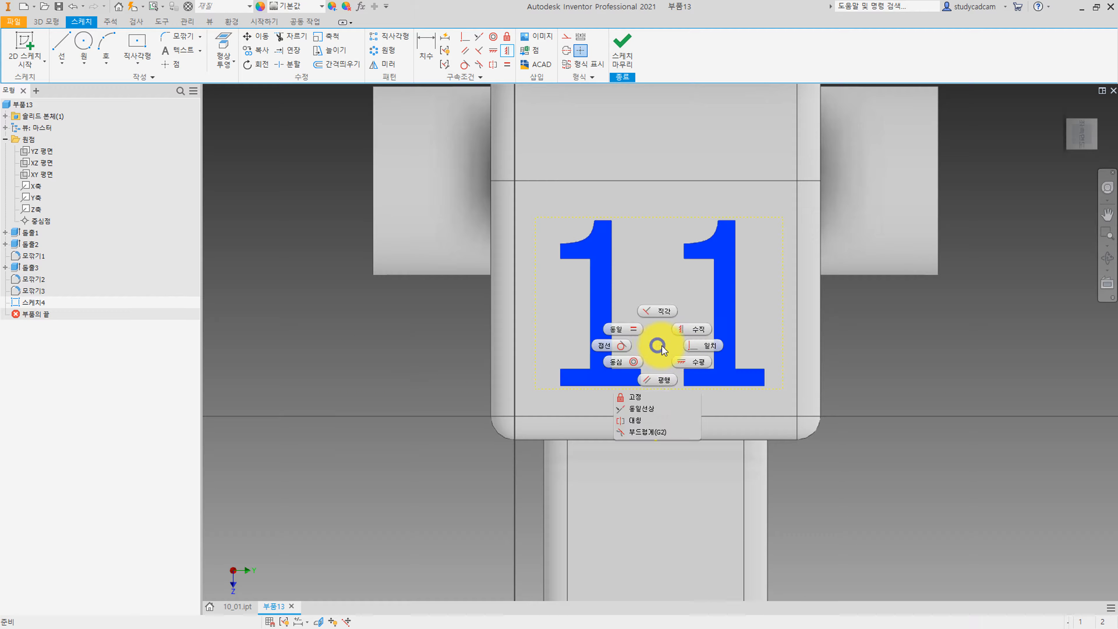
click(682, 362)
click(659, 389)
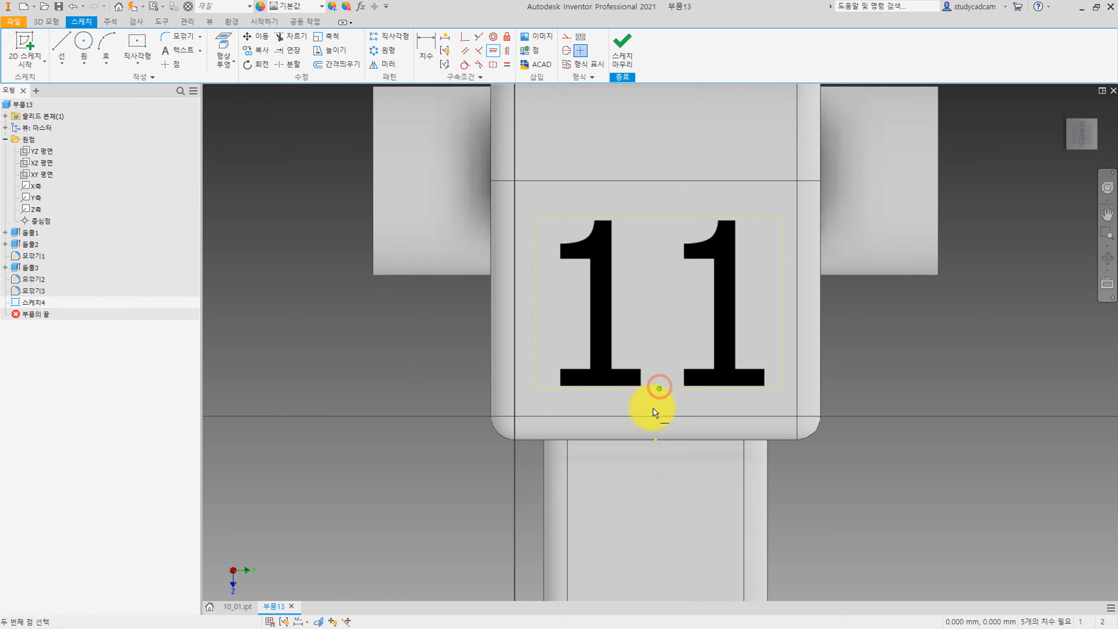
click(656, 440)
key(Escape)
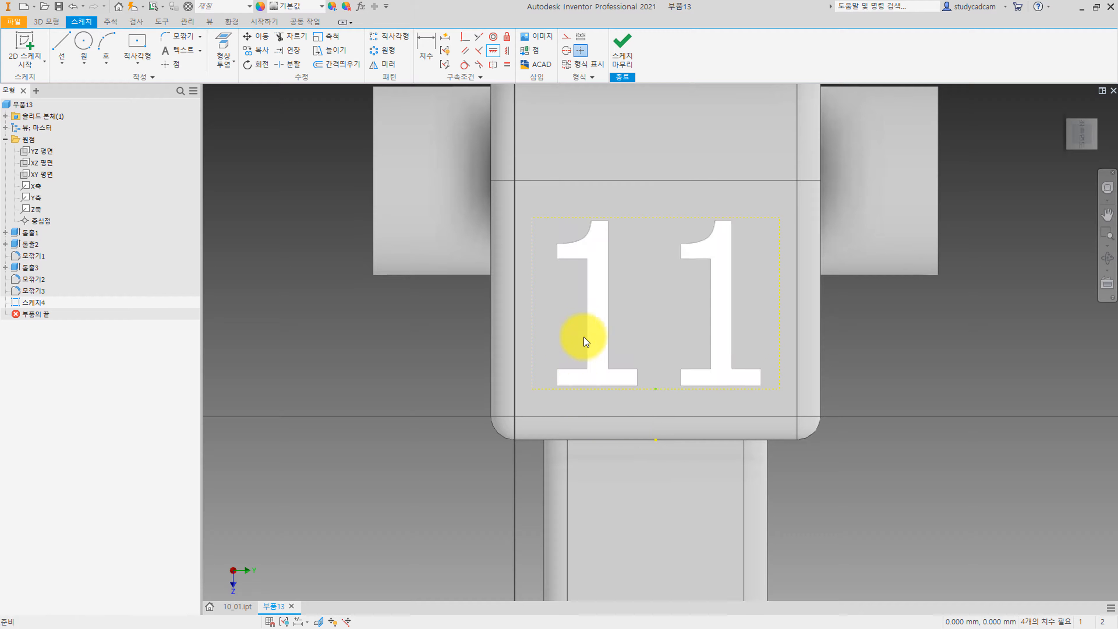
Set the height of the text 11 to 8 mm.
double_click(586, 323)
drag(212, 306, 124, 294)
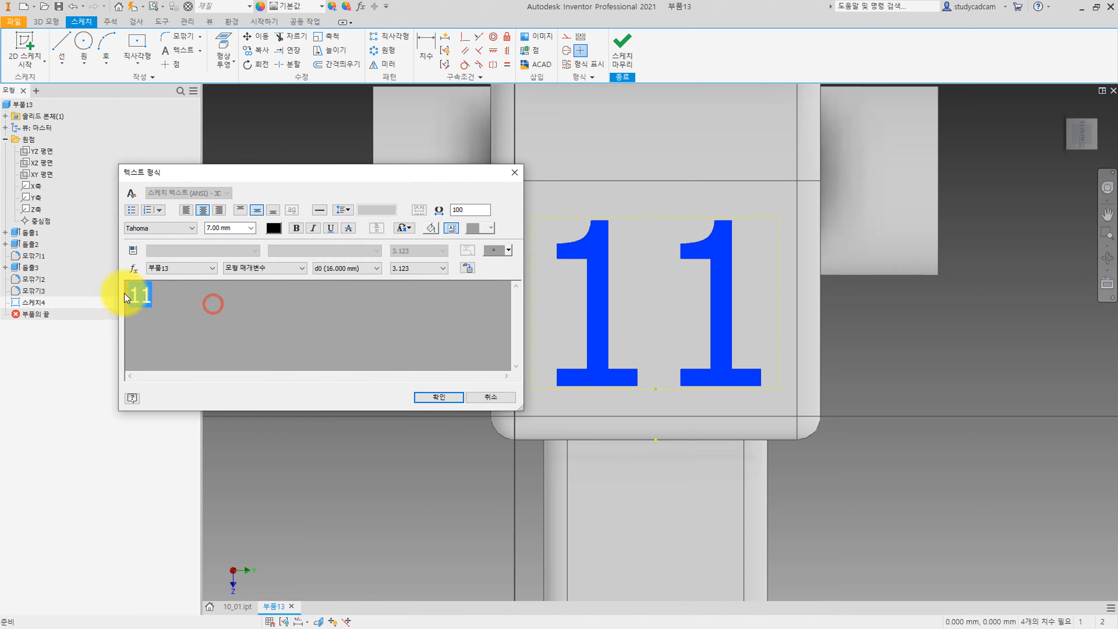
click(225, 228)
text(8)
key(Return)
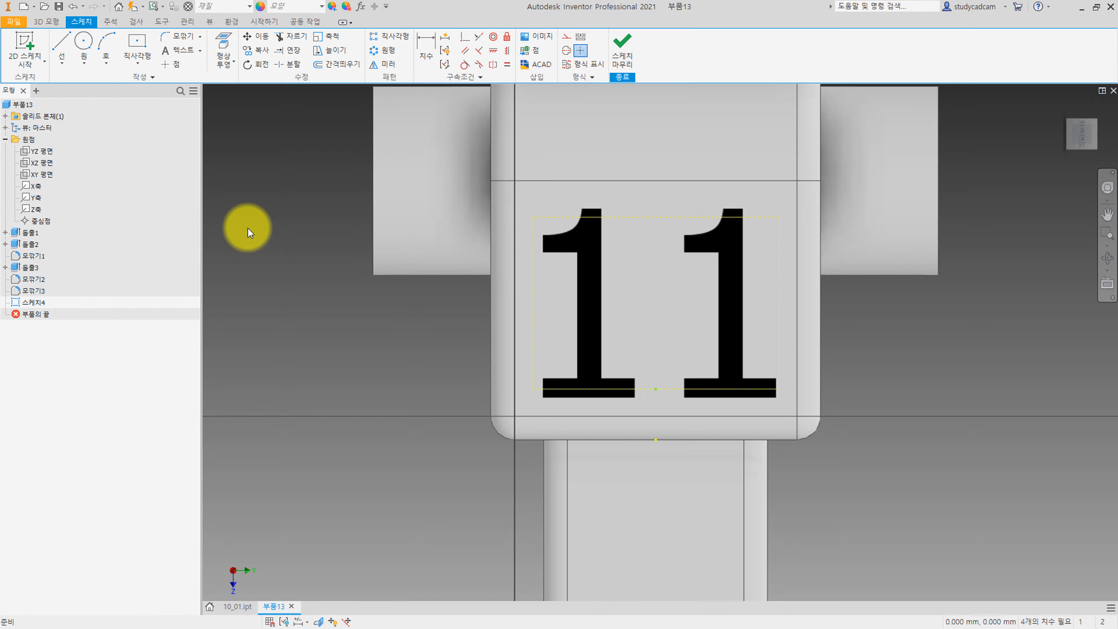
Finish the sketch and extrude the text 11 as a 1 mm deep cut into the block.
click(620, 44)
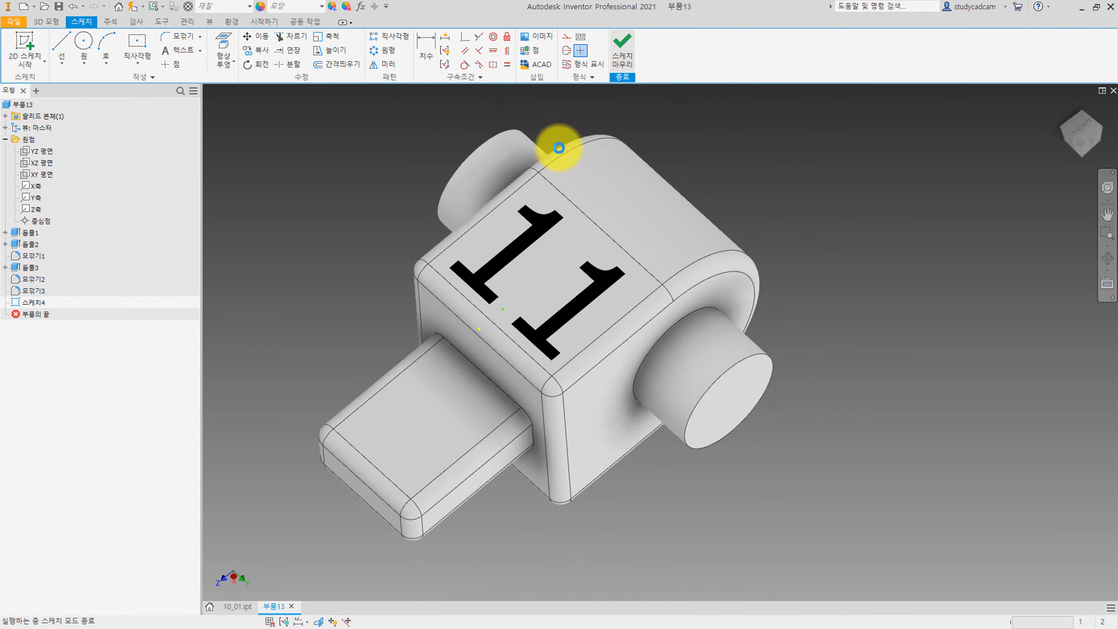
click(59, 48)
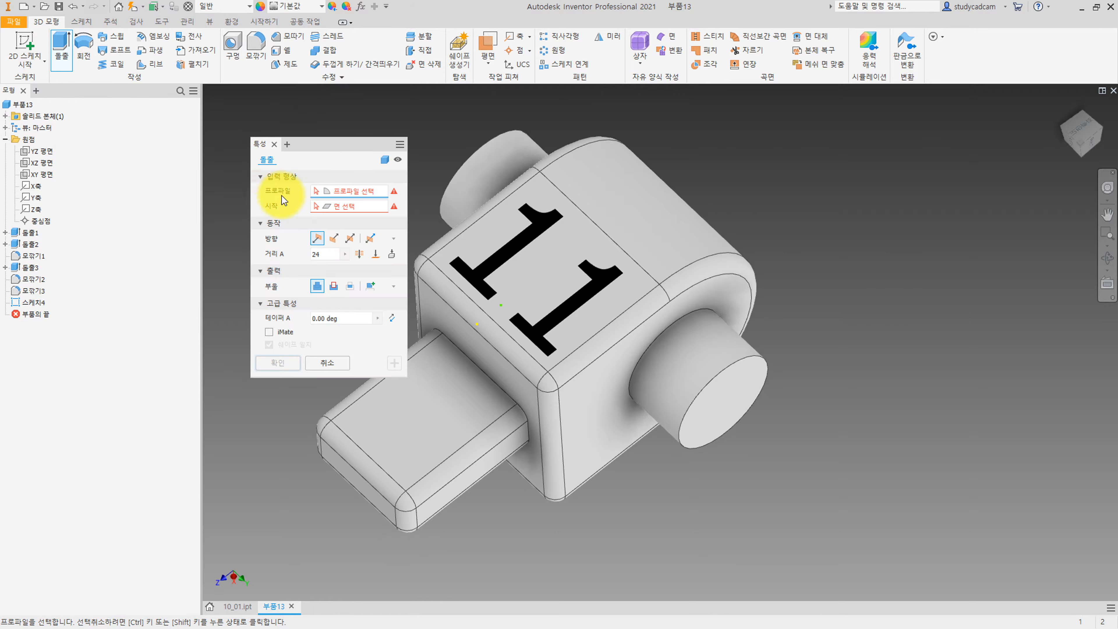
click(502, 244)
click(334, 239)
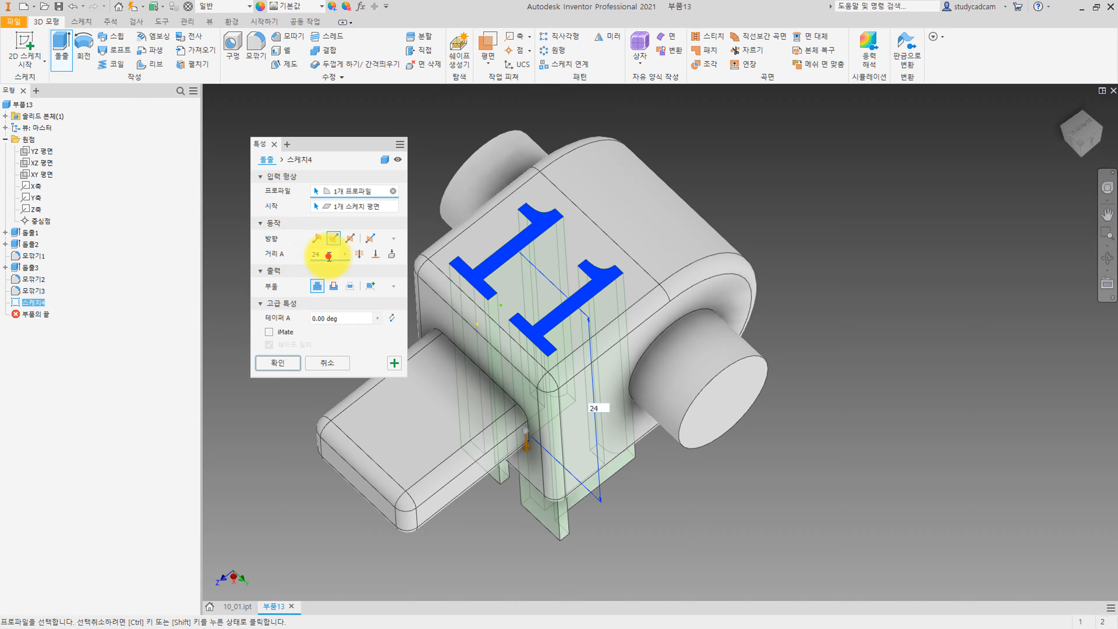
double_click(315, 254)
text(1)
click(333, 289)
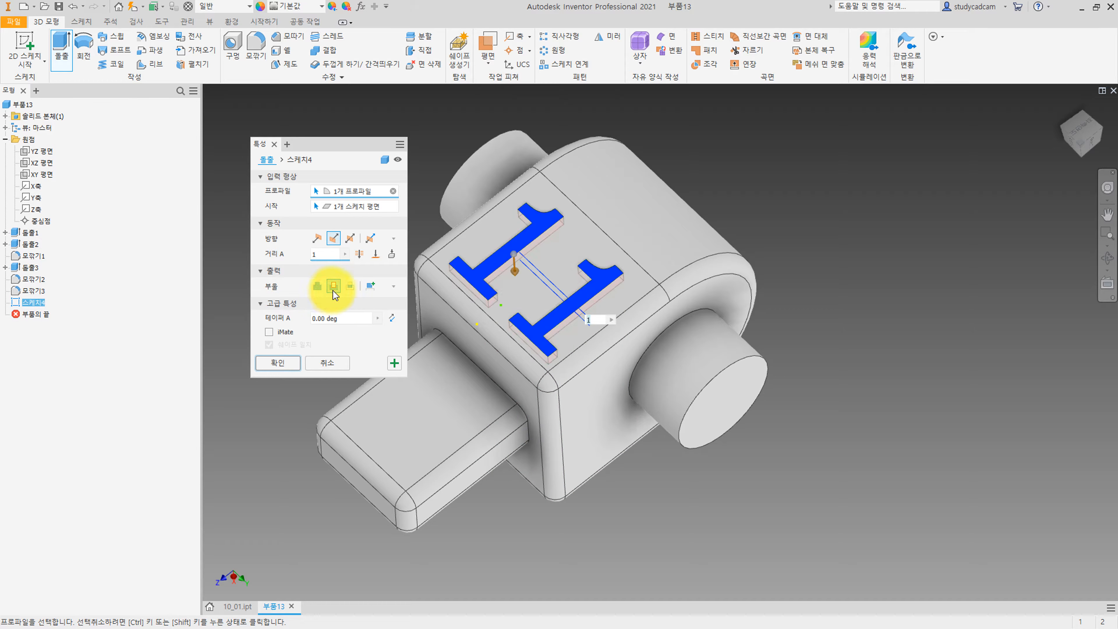
click(283, 362)
middle_drag(282, 366, 364, 320)
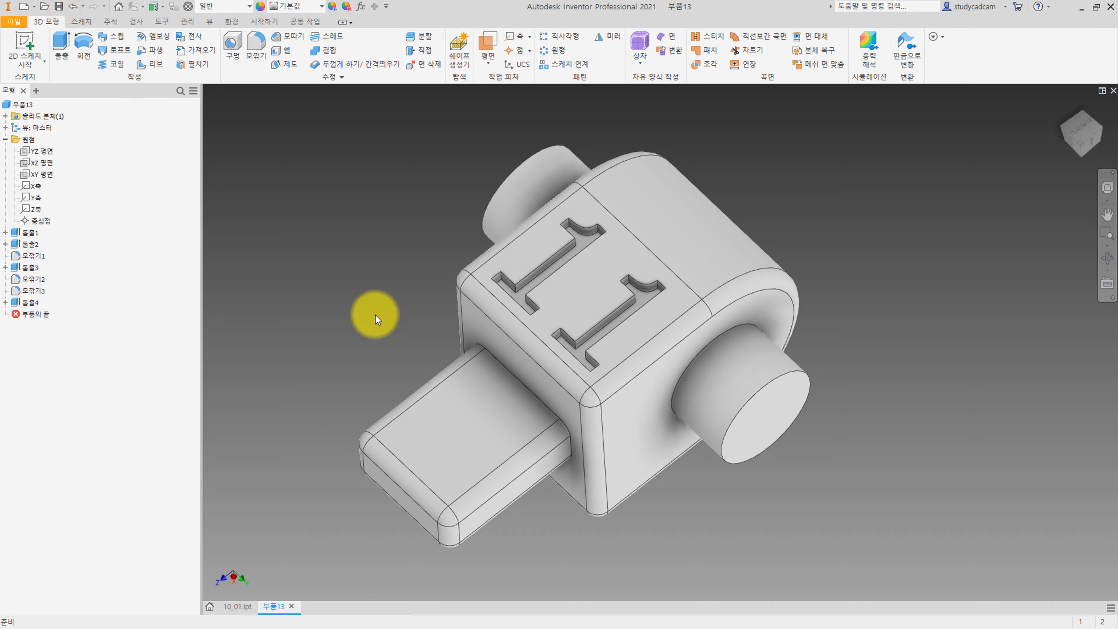
Save the part as 11_02 in the 3D프린터운용기능사 folder and switch to the 10_01.ipt document.
click(59, 6)
text(10)
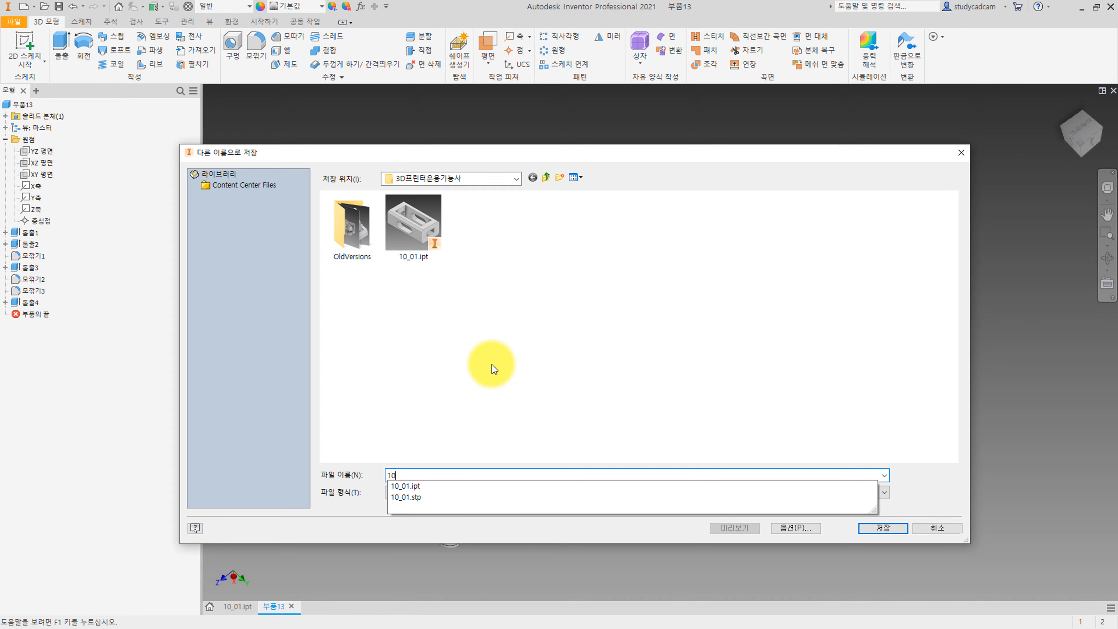
text(_02)
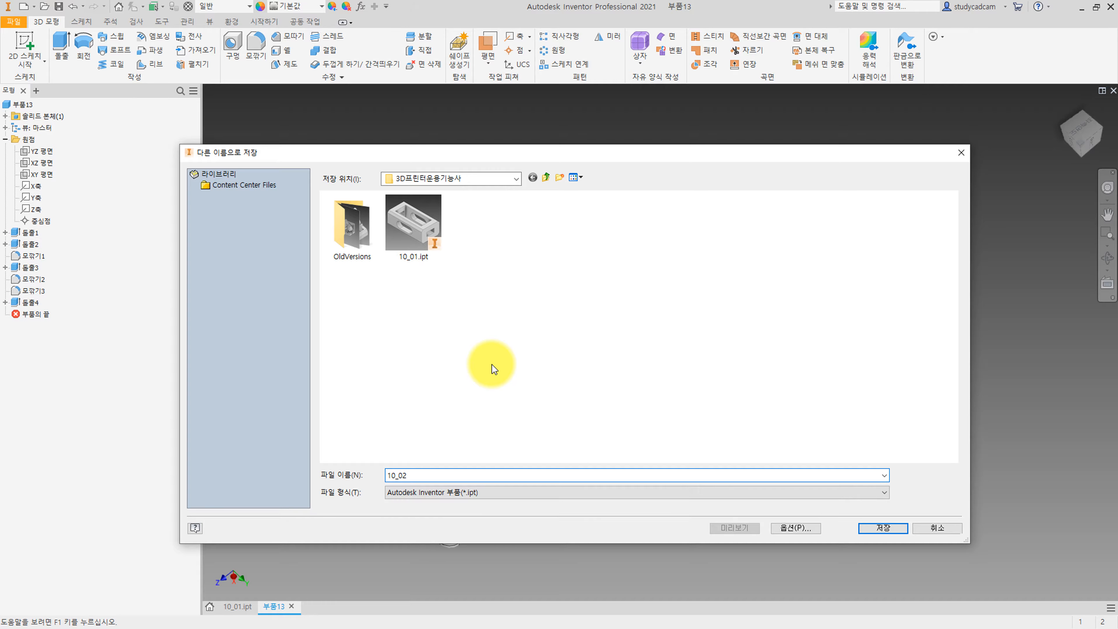
key(Right)
key(Delete)
text(1)
key(Right)
key(Return)
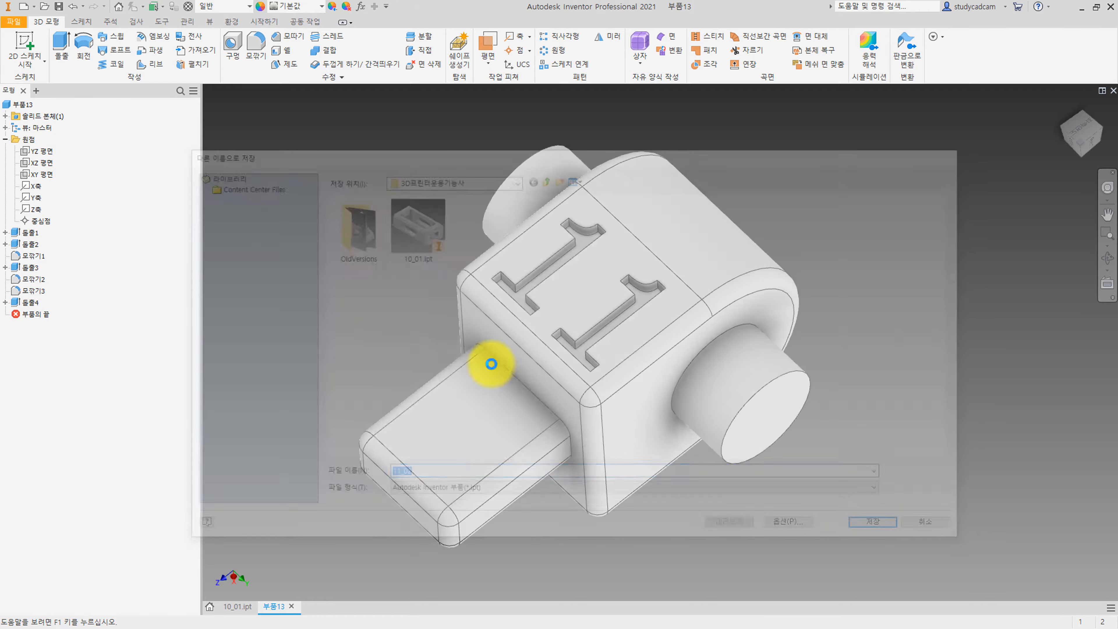
click(236, 607)
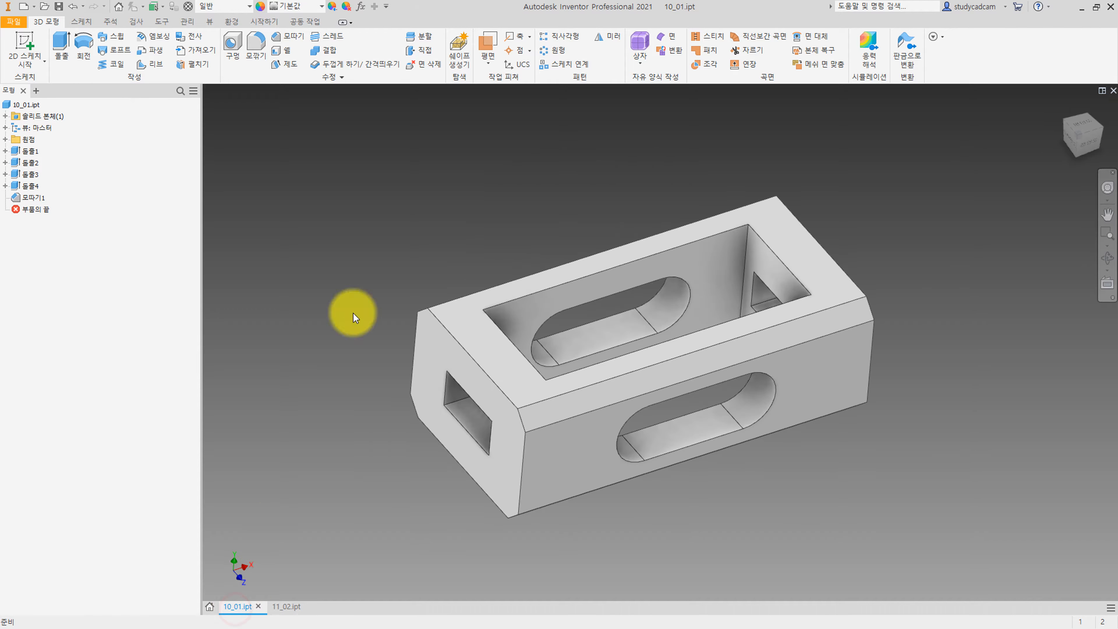
Save a copy of the 10_01 part as the Inventor part file 11_01.ipt in the 3D프린터운용기능사 folder.
click(18, 22)
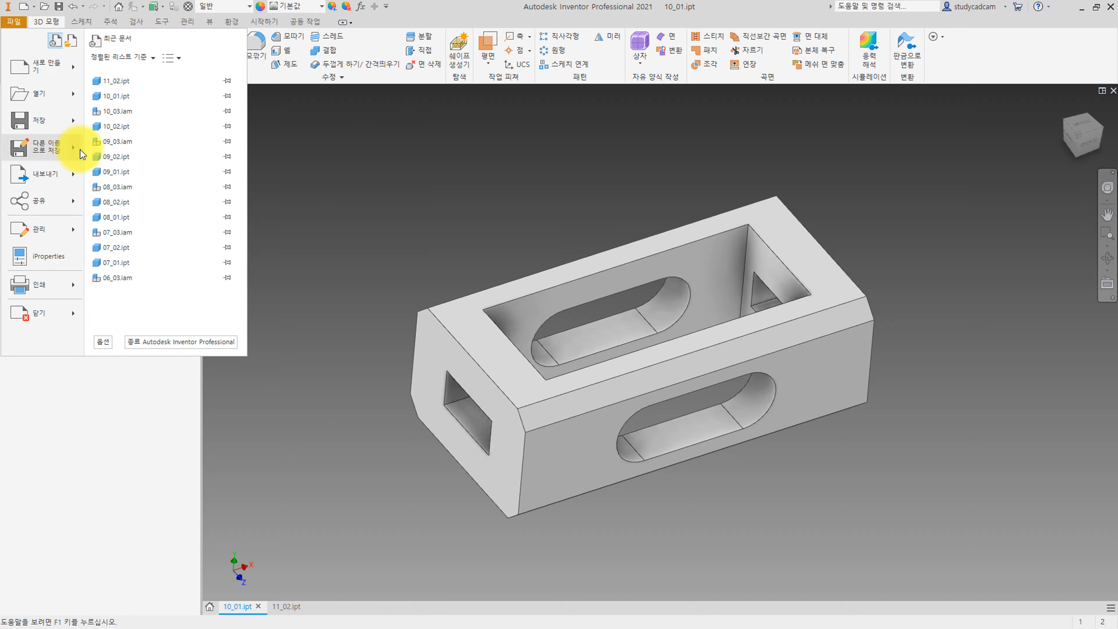
mouse_move(80, 149)
click(173, 120)
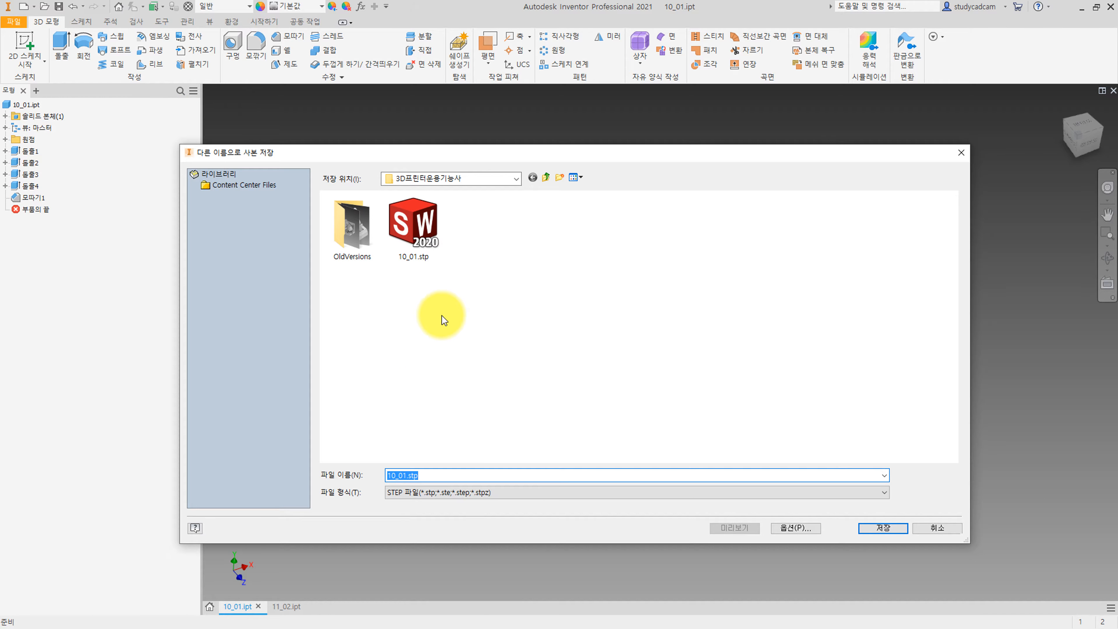
click(425, 498)
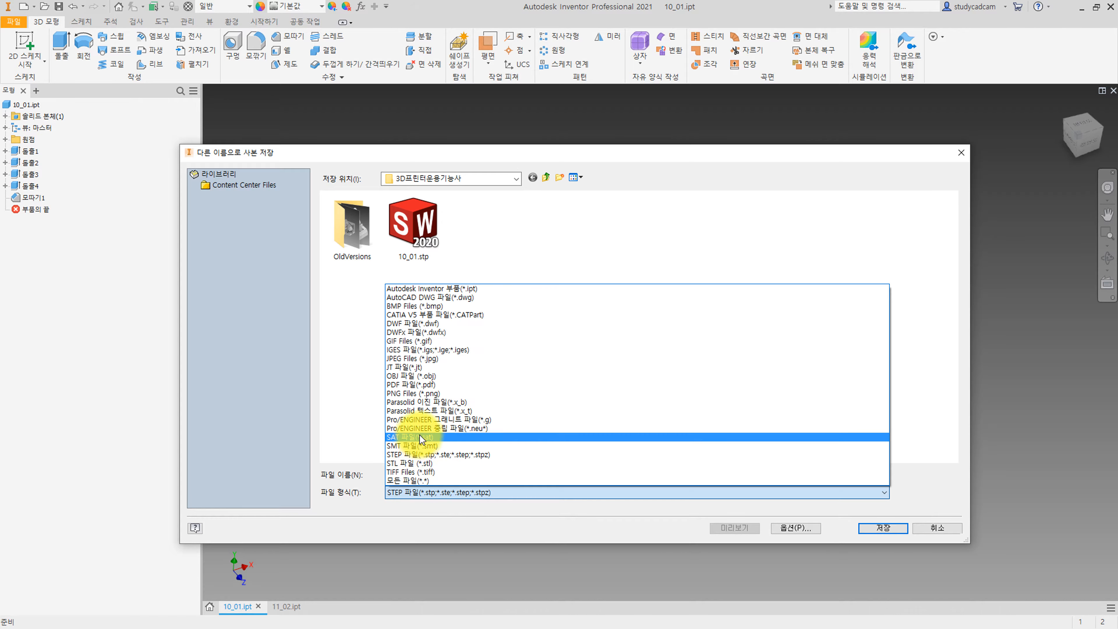
click(419, 289)
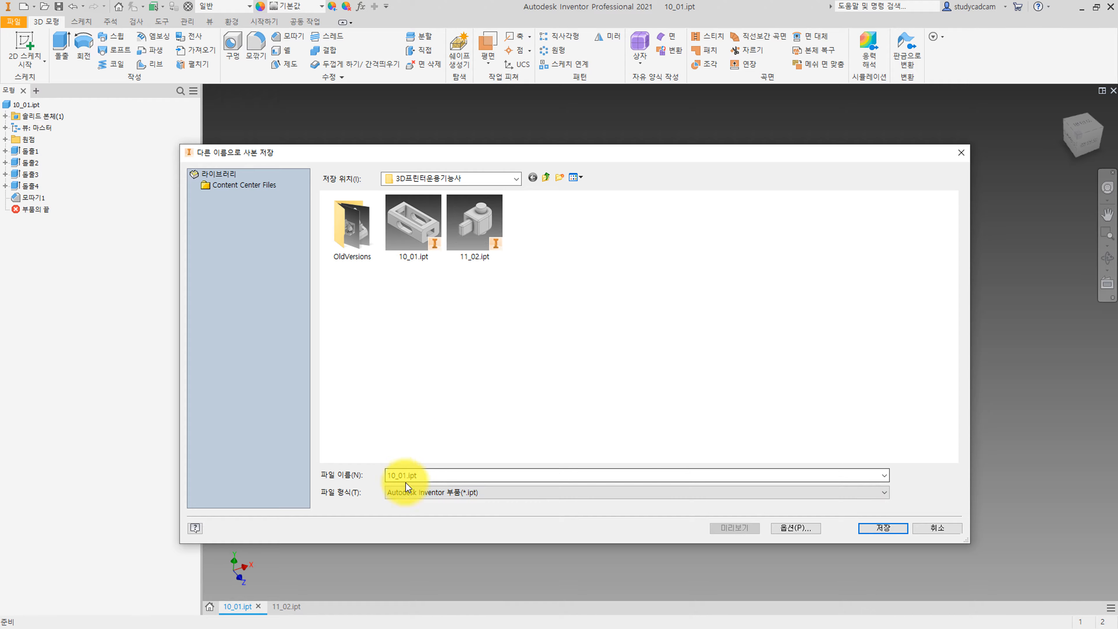
double_click(391, 475)
click(395, 475)
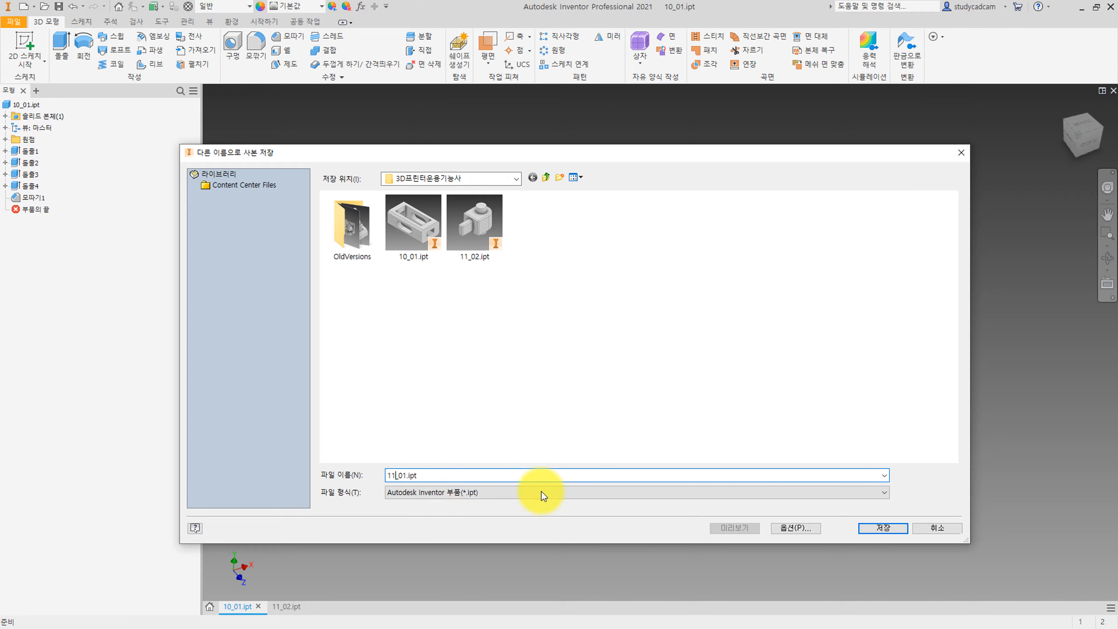
click(877, 530)
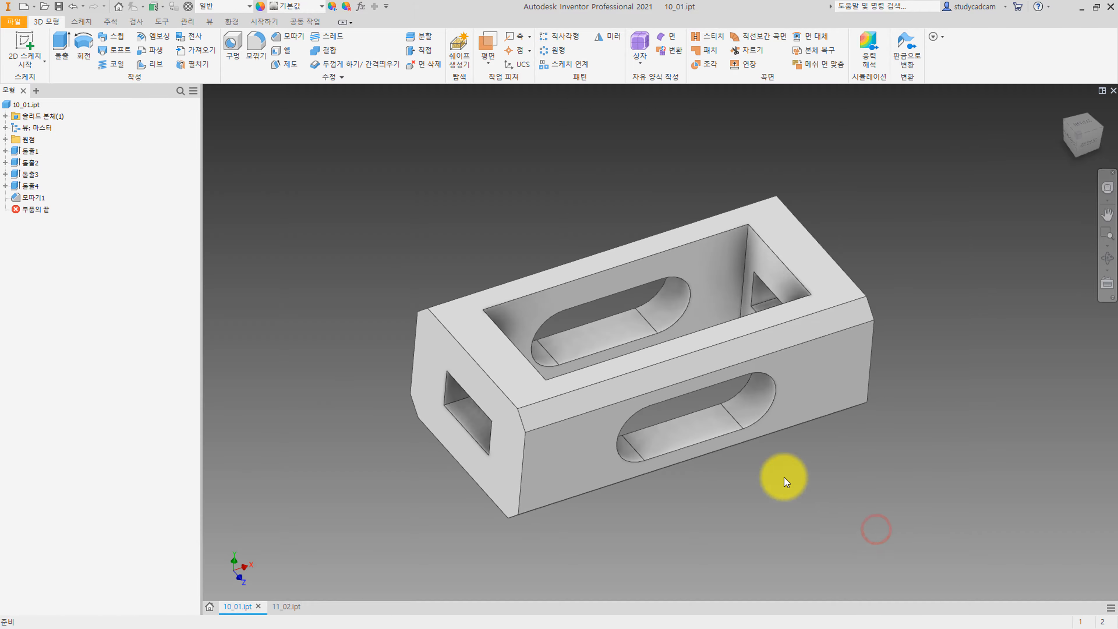
Save a copy of the 10_01 part in STEP format as 11_01.stp in the 3D프린터운용기능사 folder.
click(14, 21)
click(73, 148)
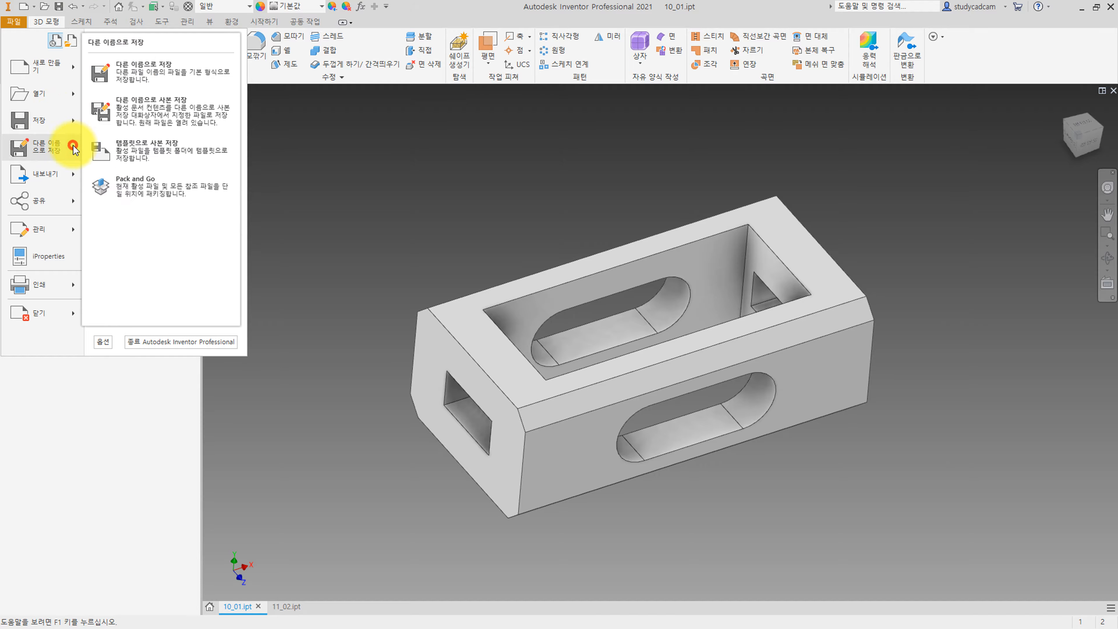
click(159, 114)
click(435, 492)
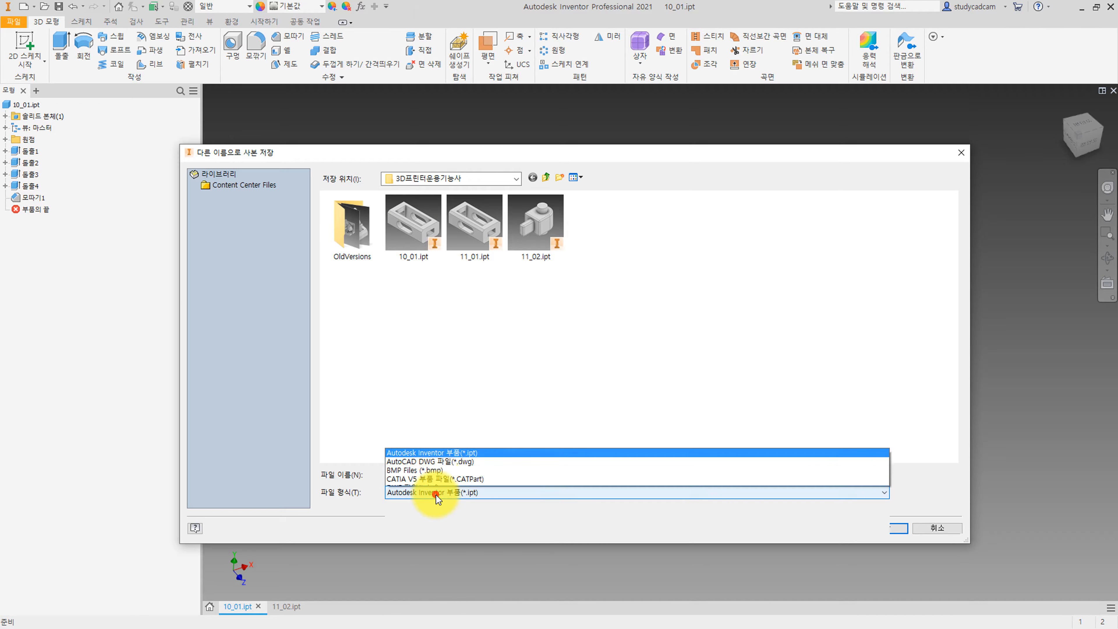
click(421, 459)
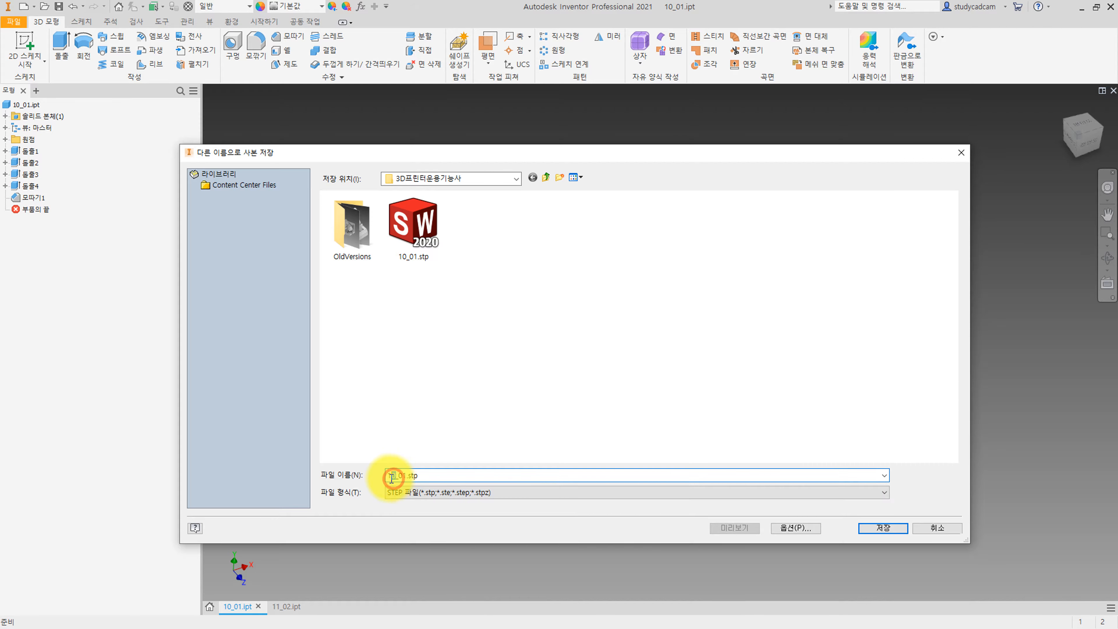
click(879, 529)
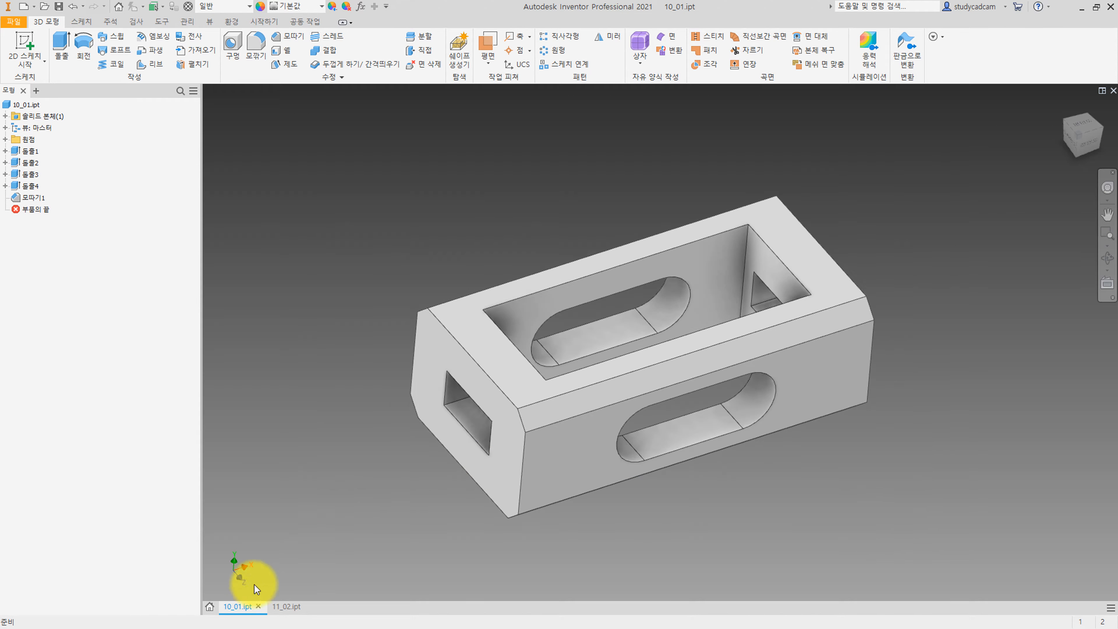
Close the 10_01.ipt document and open 11_01.ipt.
click(258, 607)
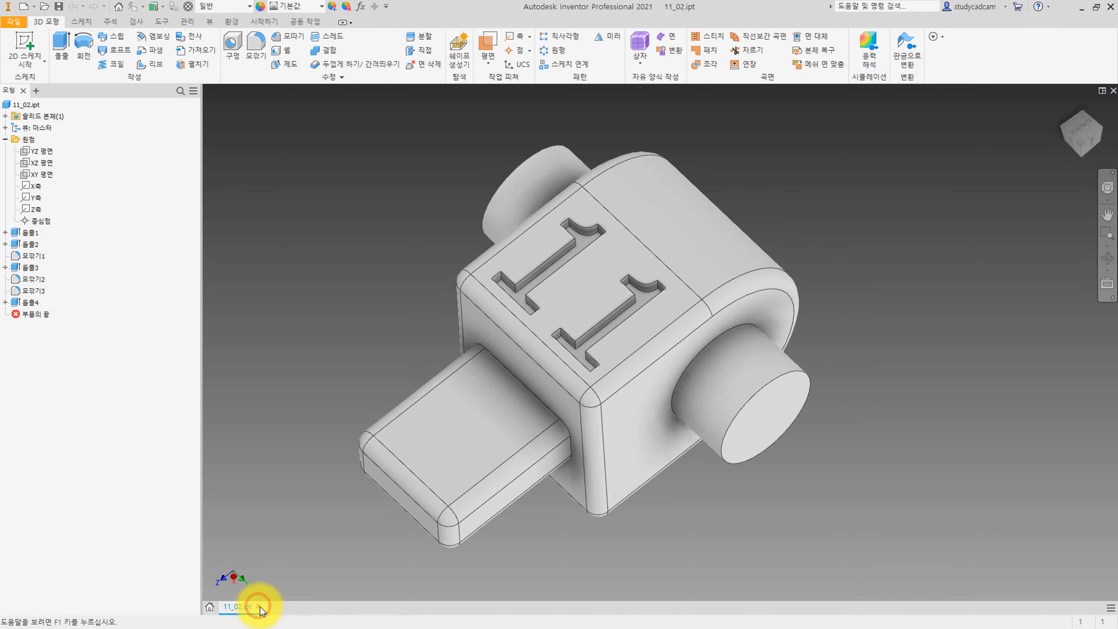
click(44, 6)
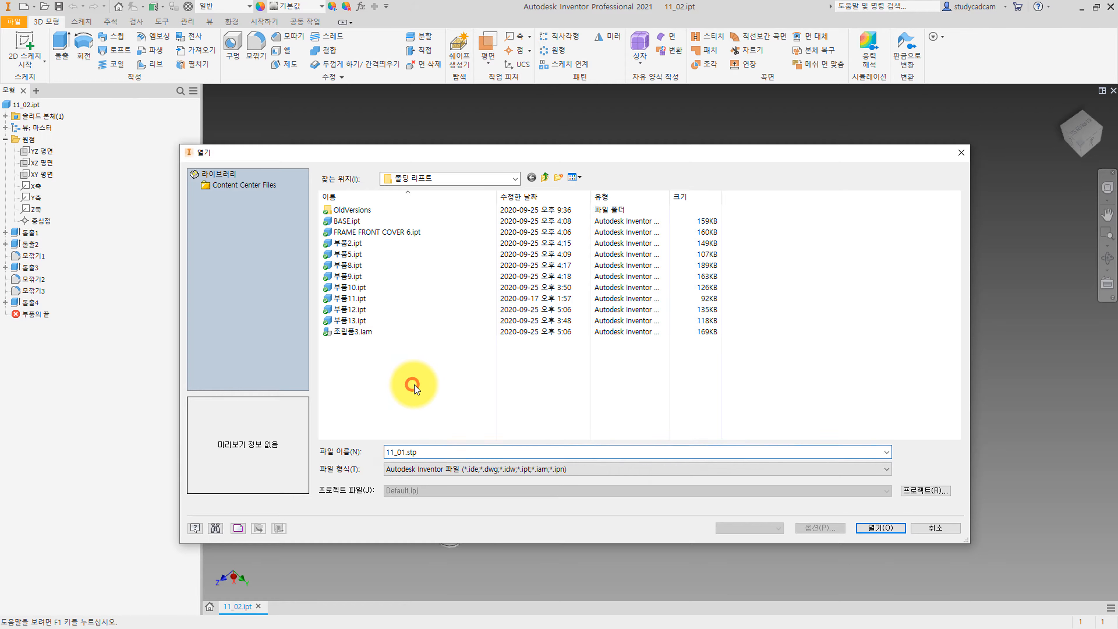
key(Escape)
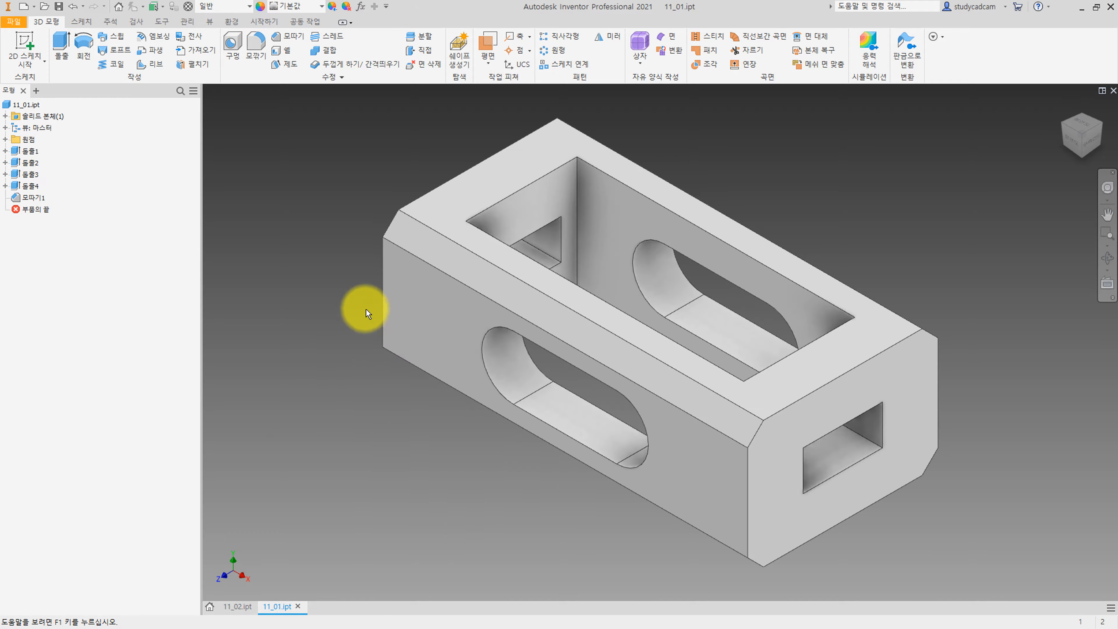
Reorder the open documents so 11_01.ipt comes before 11_02.ipt, and switch to 11_02.ipt.
click(239, 609)
click(284, 609)
drag(288, 609, 239, 608)
click(286, 609)
click(224, 608)
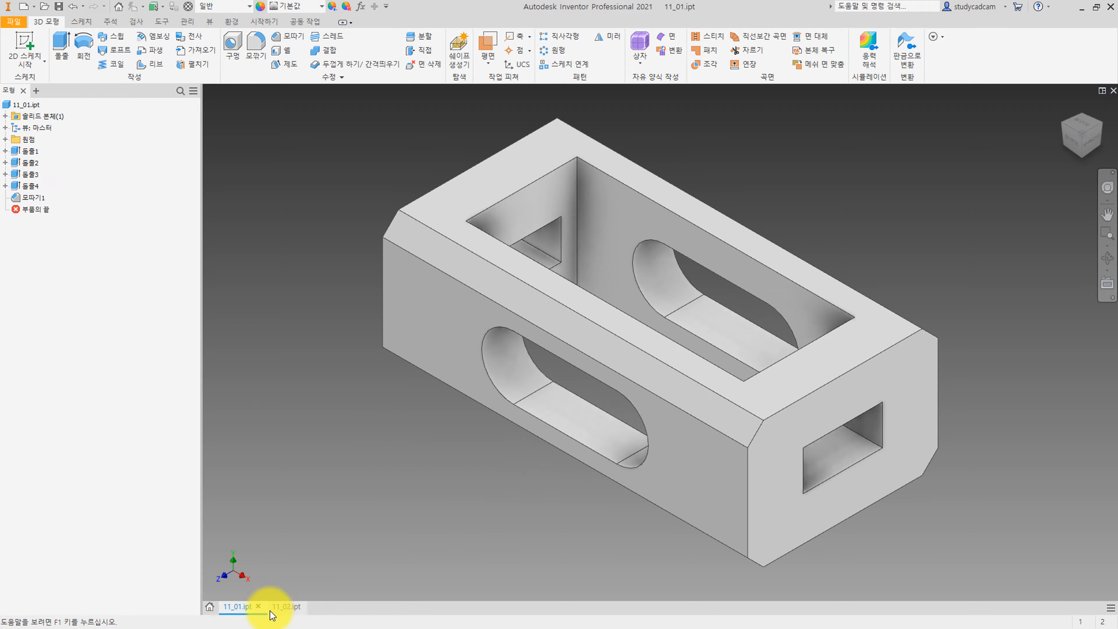
click(271, 610)
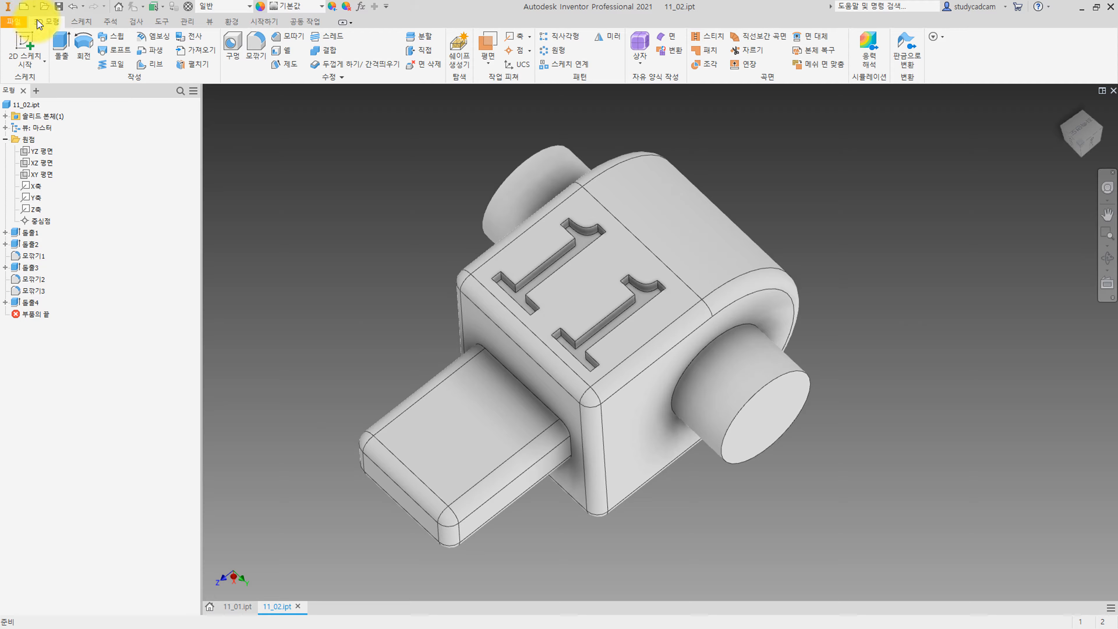
Create a new assembly document.
click(19, 25)
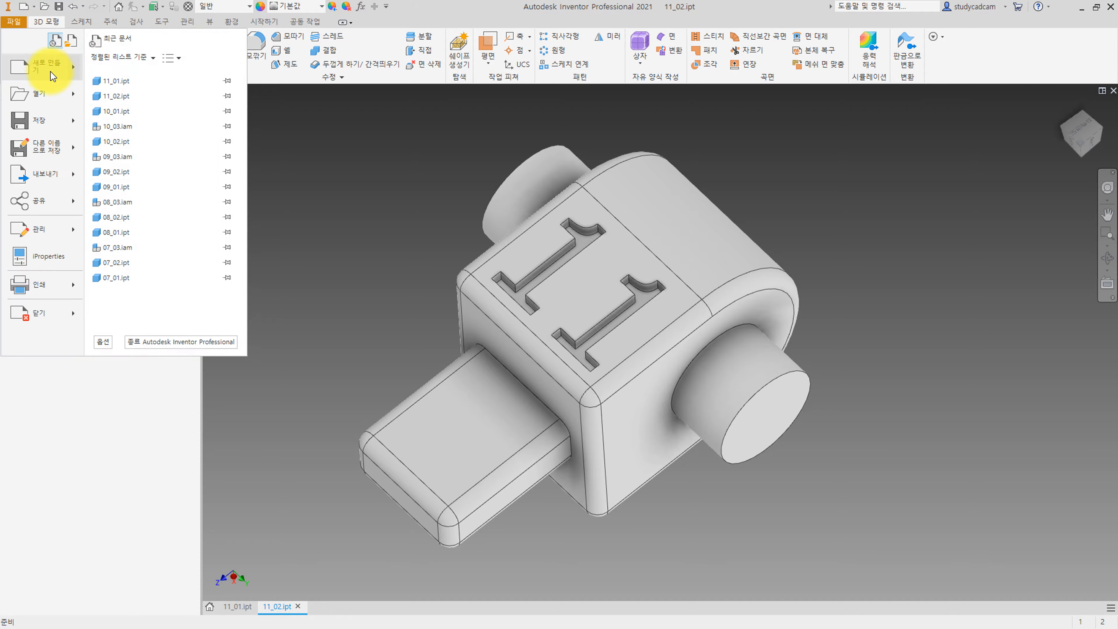
click(66, 90)
double_click(493, 313)
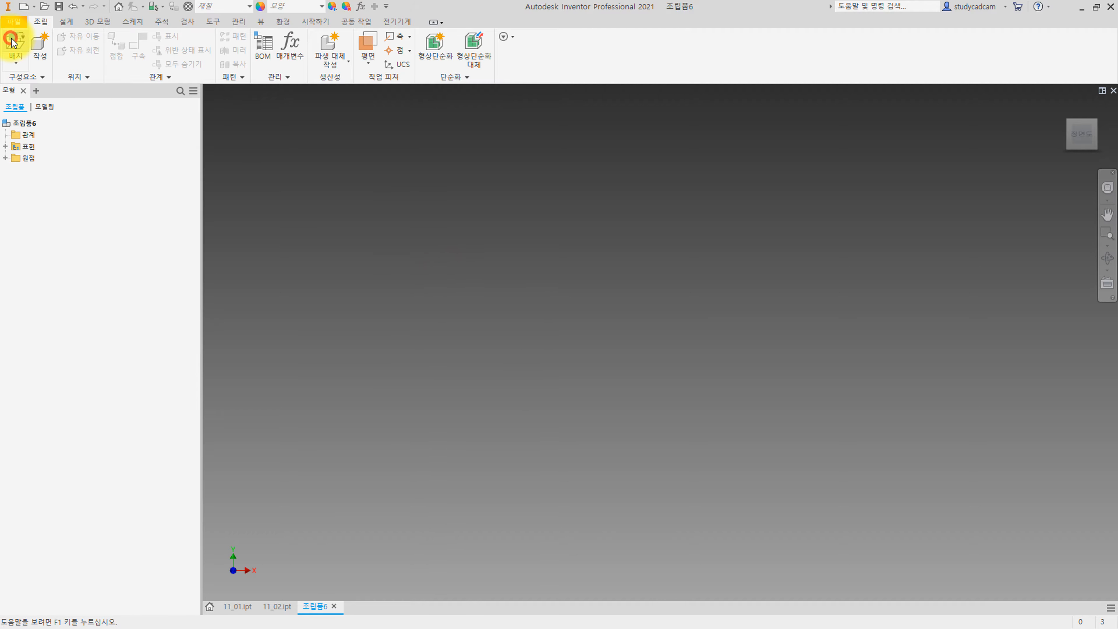
Start placing a component and delete the 10_01.ipt file from the 3D프린터운용기능사 folder.
click(13, 42)
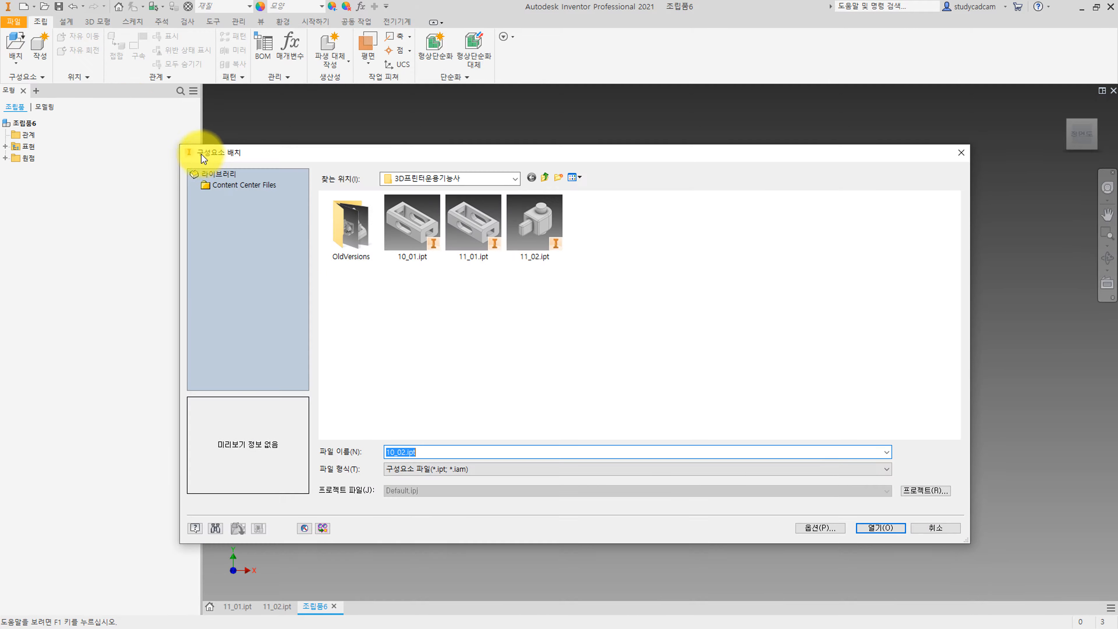
click(406, 241)
right_click(406, 241)
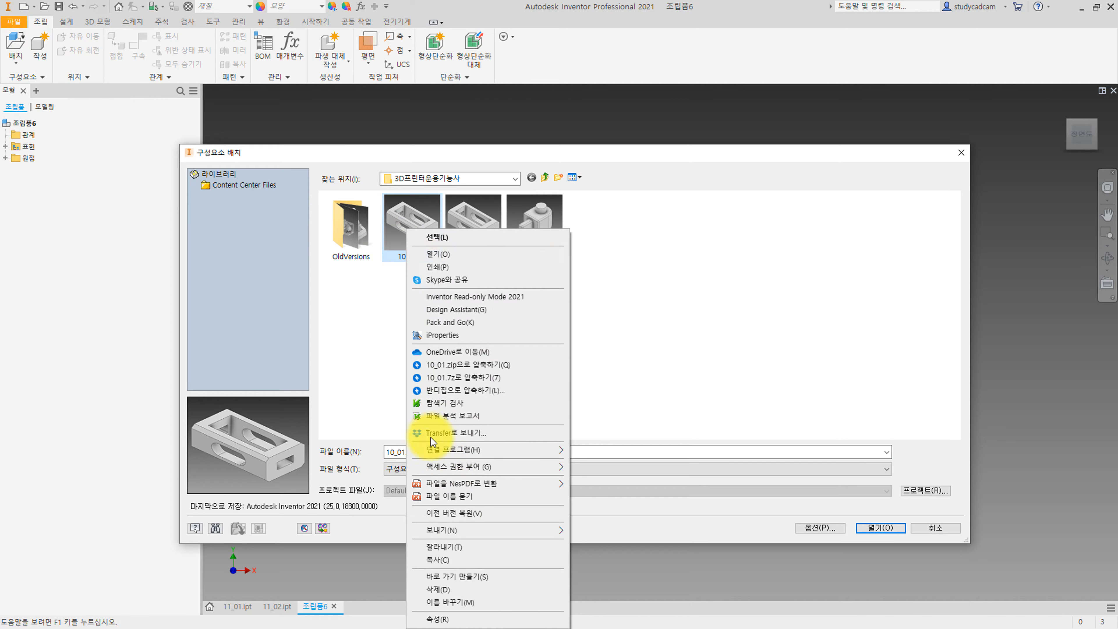
click(438, 589)
Place one instance of 11_01.ipt in the assembly.
click(424, 221)
double_click(424, 221)
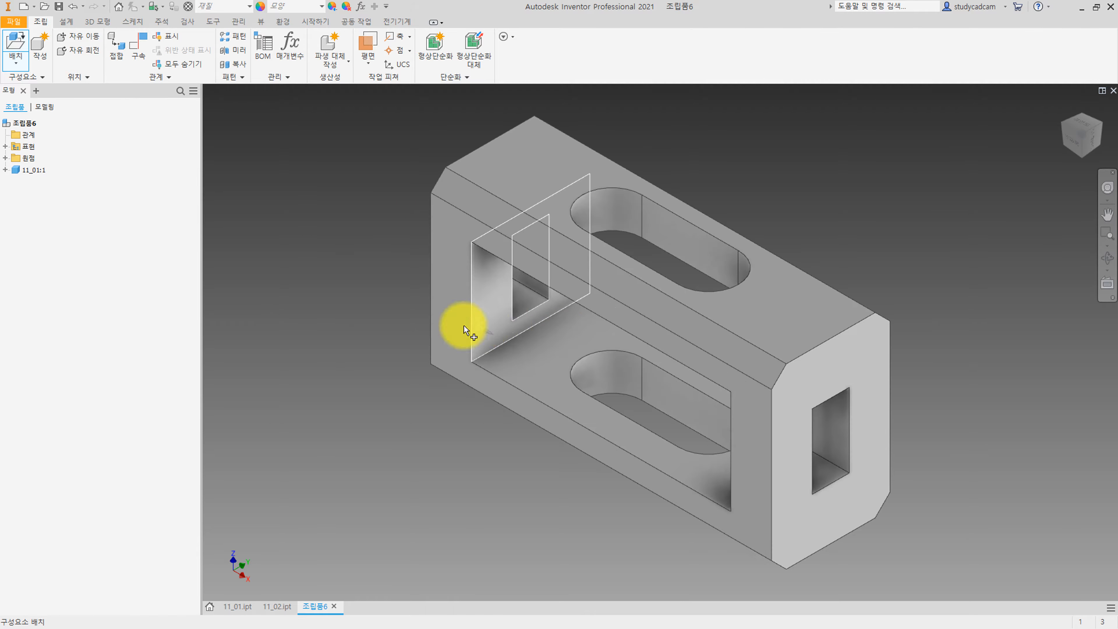
key(Escape)
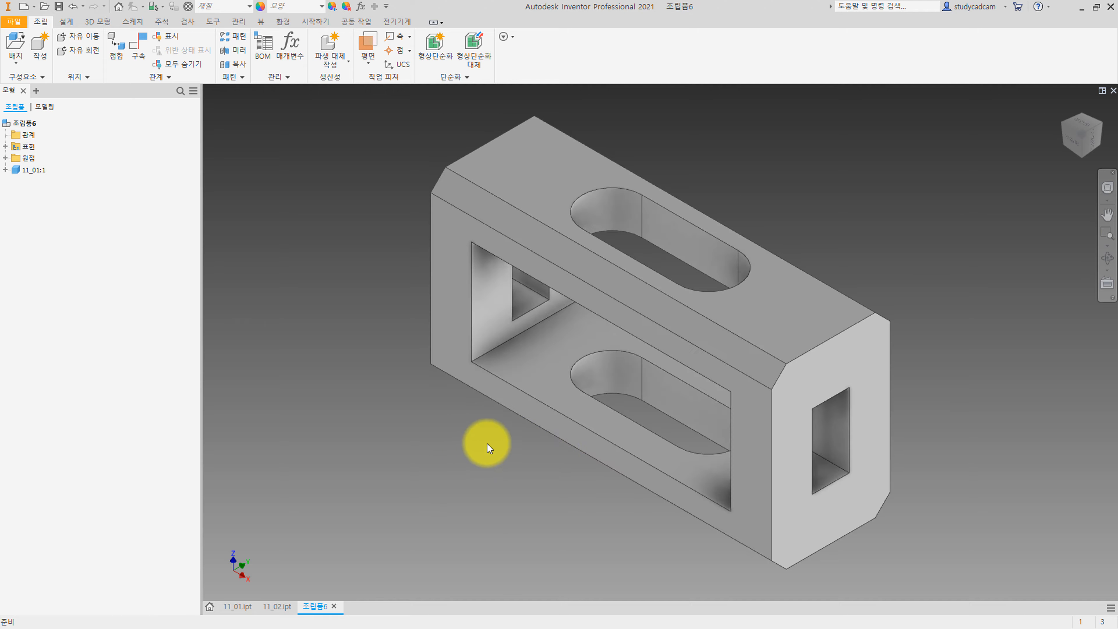
Mate the YZ plane of 11_01 to the assembly's YZ origin plane with a 0 mm offset.
shift+middle_drag(488, 449, 569, 333)
click(5, 169)
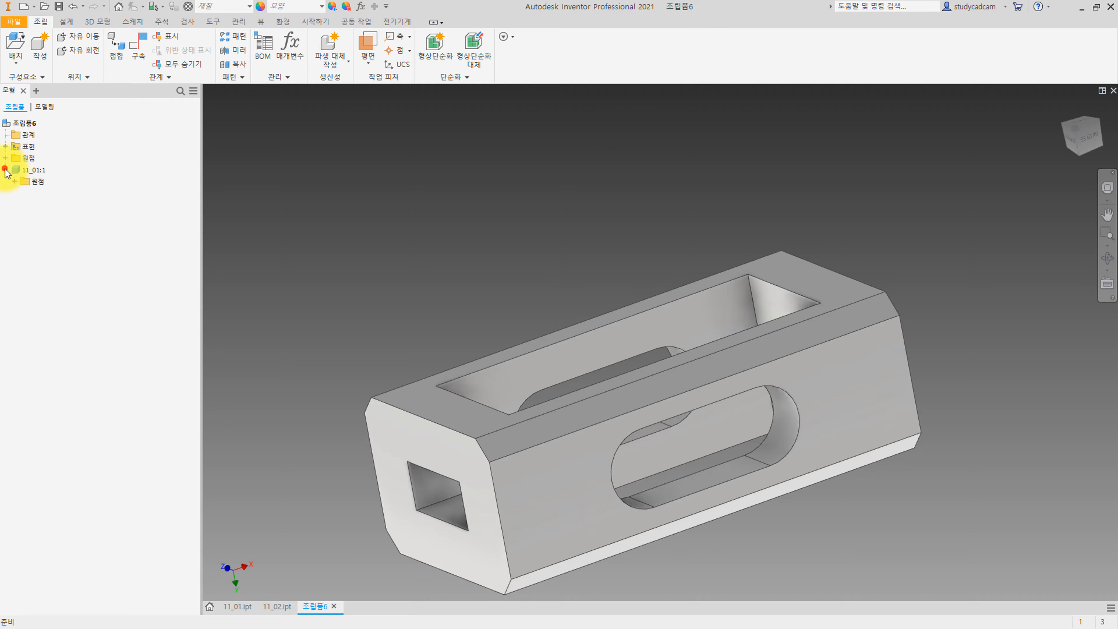
click(6, 158)
click(15, 262)
key(c)
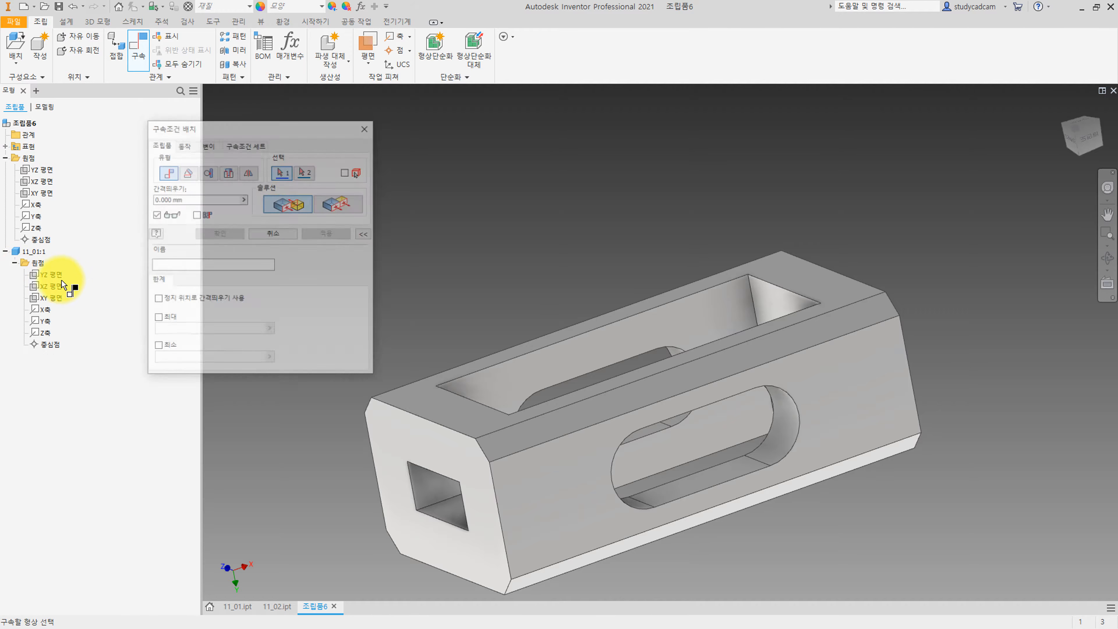
click(52, 275)
click(45, 169)
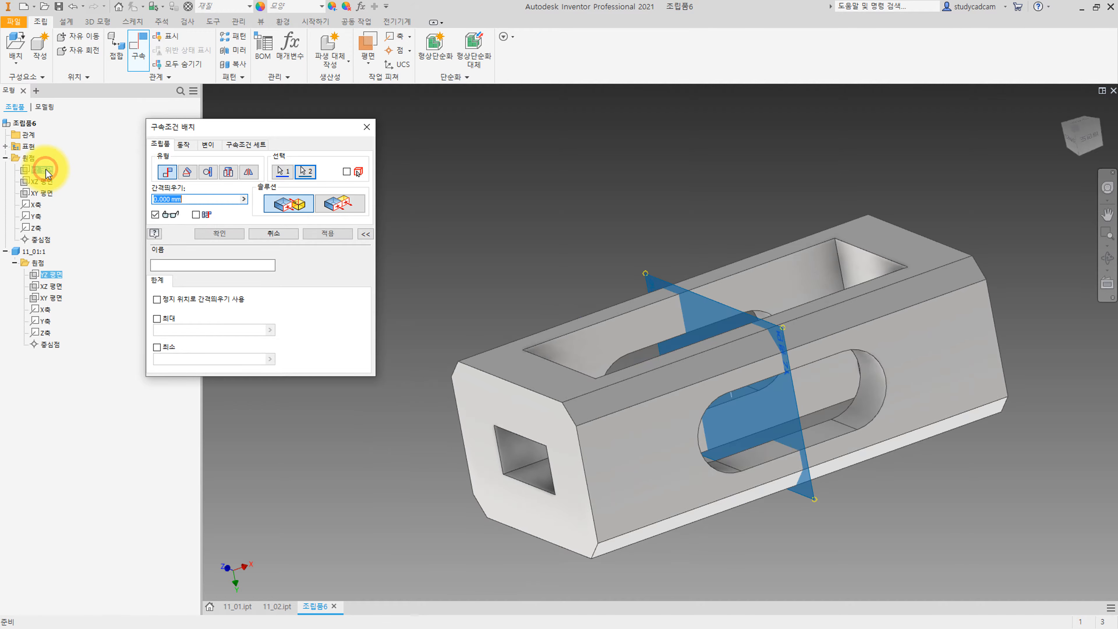
click(229, 232)
Constrain the XZ plane of 11_01 to the assembly's XZ origin plane using the Mate solution at 0 mm offset.
key(c)
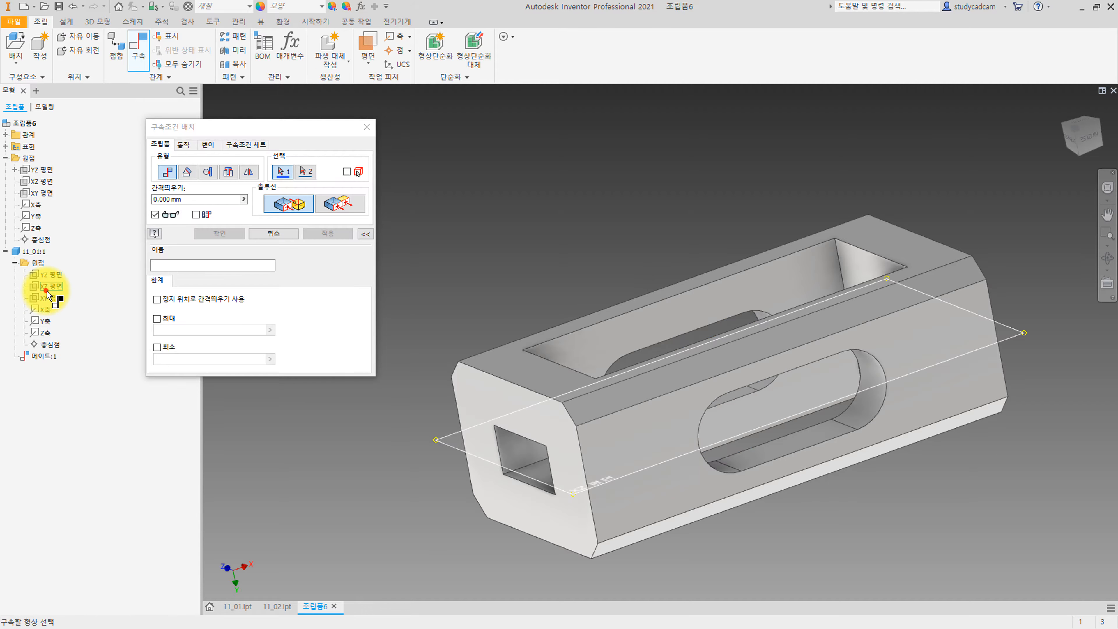
click(51, 287)
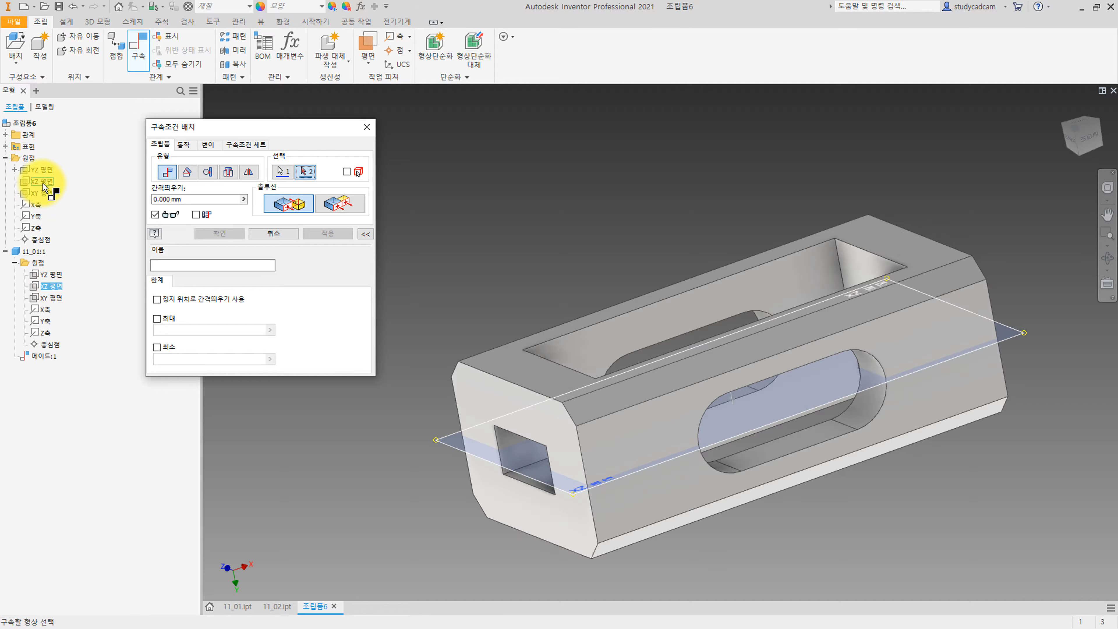
click(42, 181)
click(325, 213)
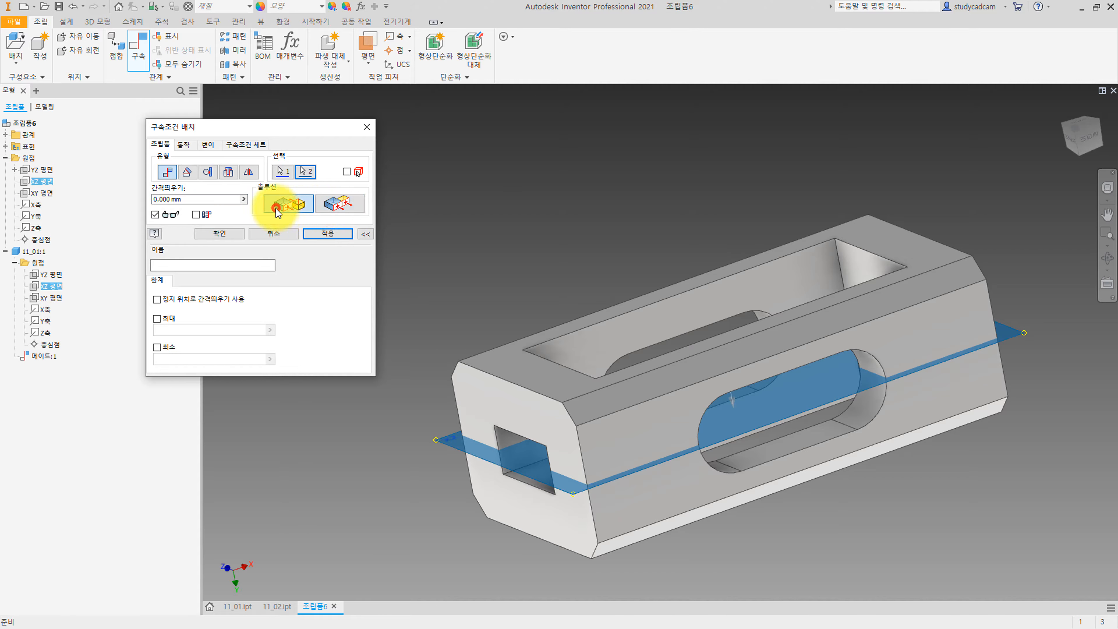
click(218, 233)
Constrain the XY plane of 11_01 to the assembly's XY origin plane using the Flush solution at 0 mm offset.
key(c)
click(66, 298)
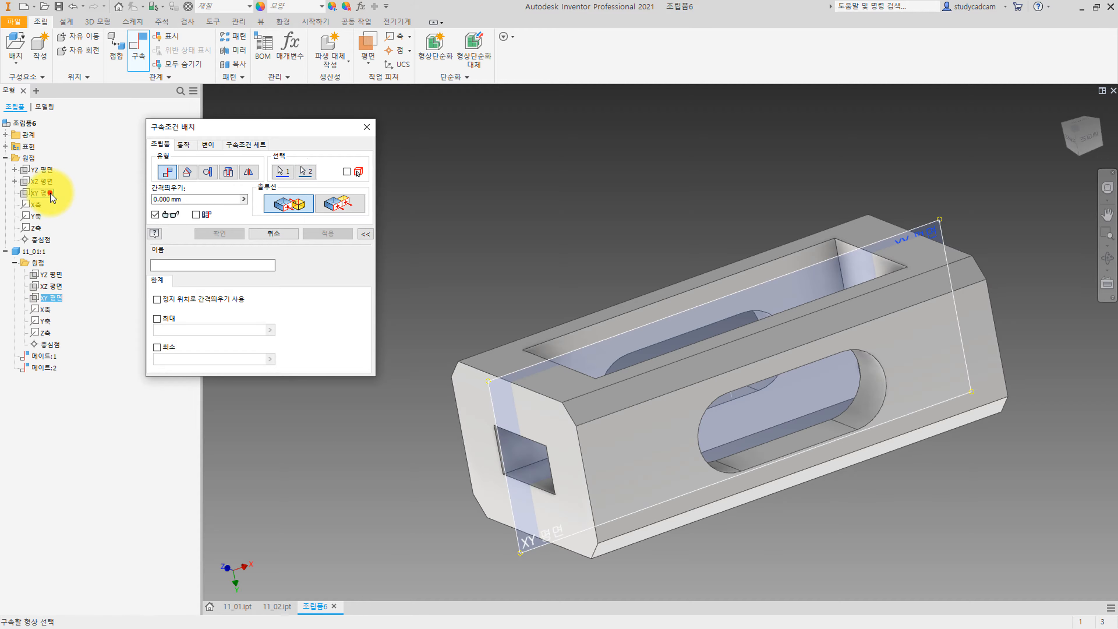
click(51, 193)
click(347, 204)
click(217, 234)
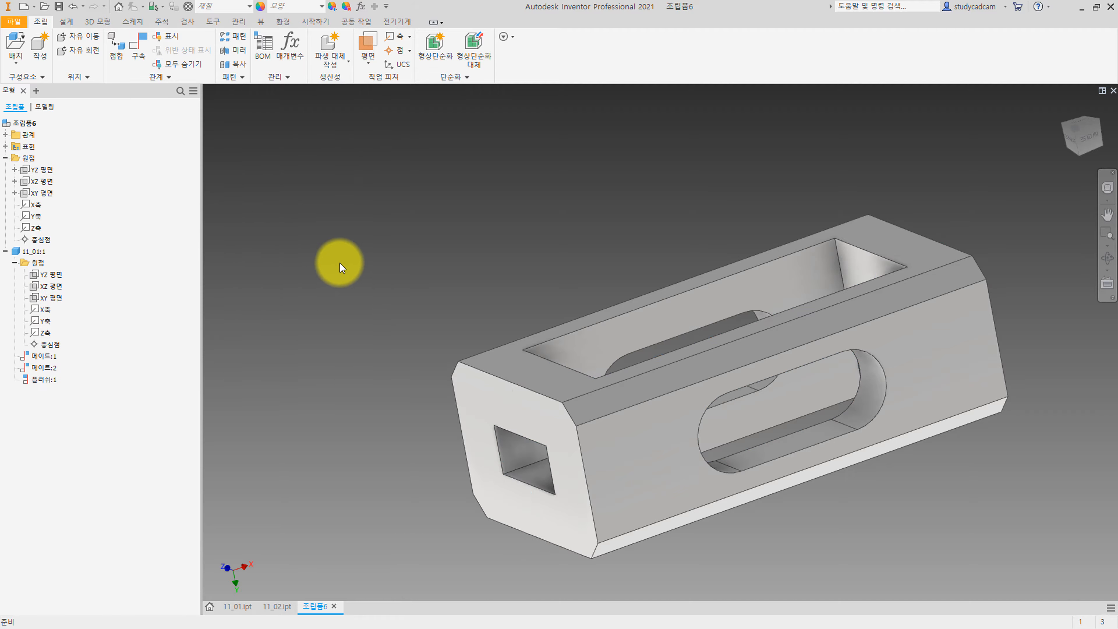
Place one instance of 11_02.ipt beside the frame part in the assembly.
key(F4)
drag(340, 263, 448, 260)
scroll(452, 256, down, 3)
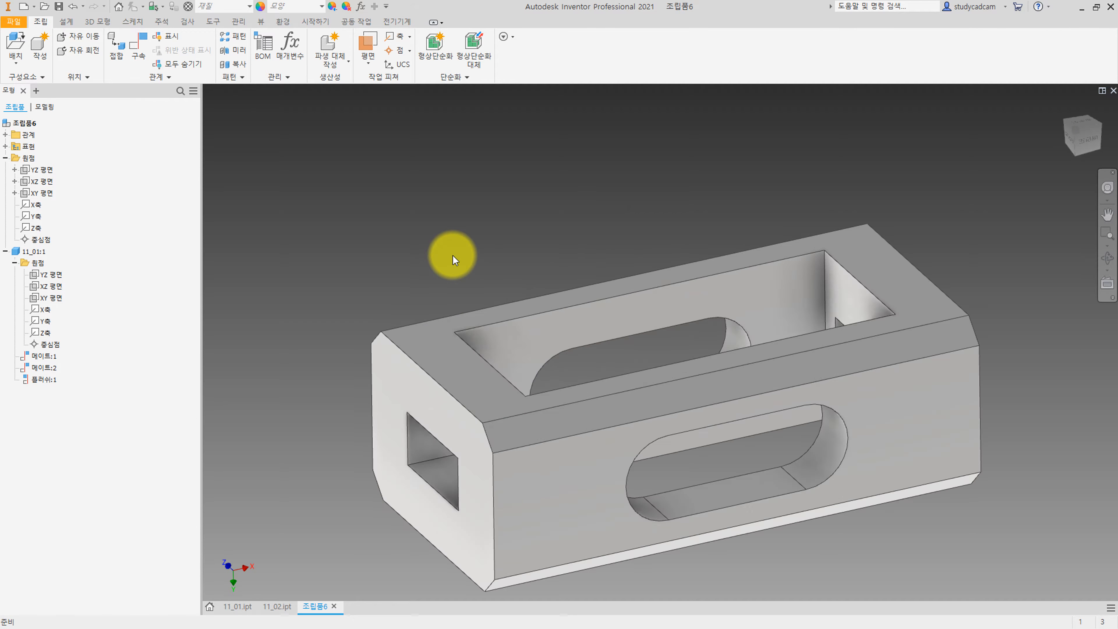
click(22, 44)
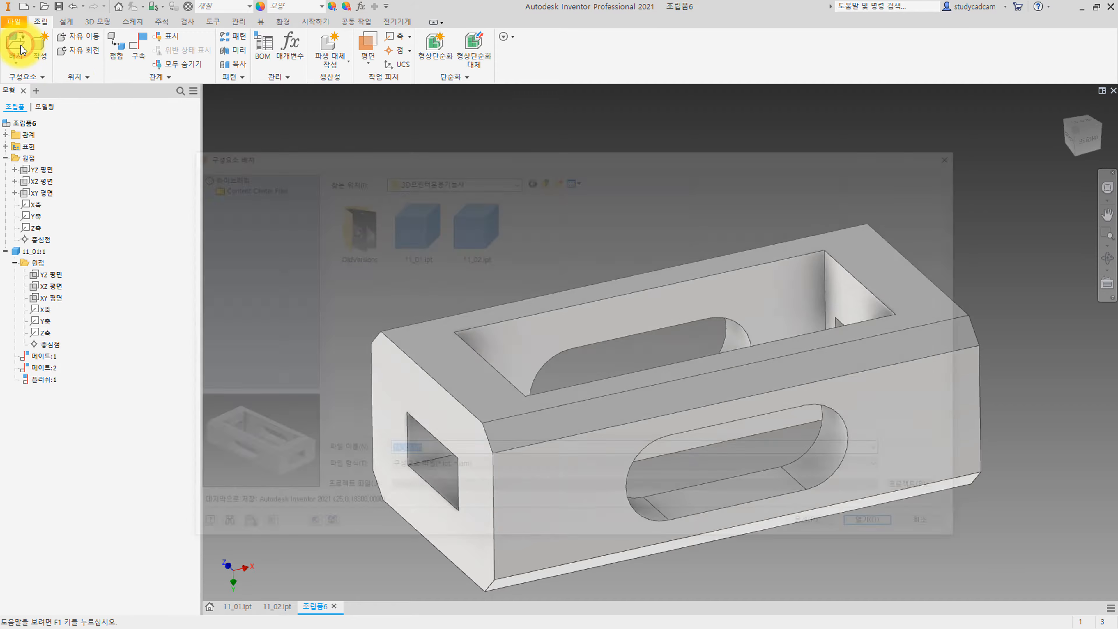
click(396, 230)
double_click(477, 233)
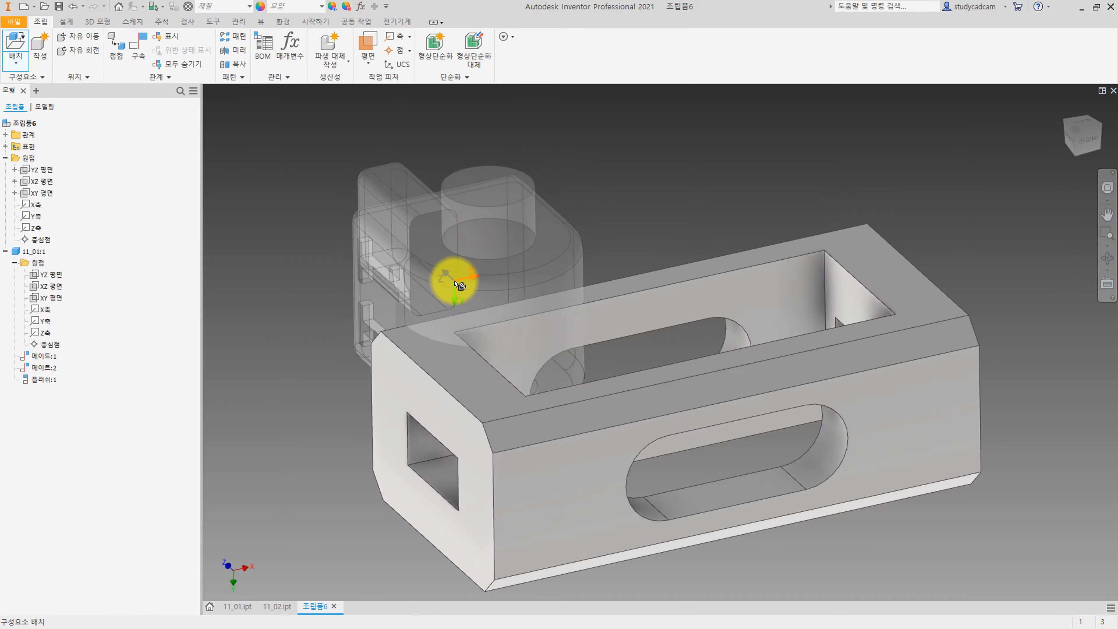
click(311, 301)
key(Escape)
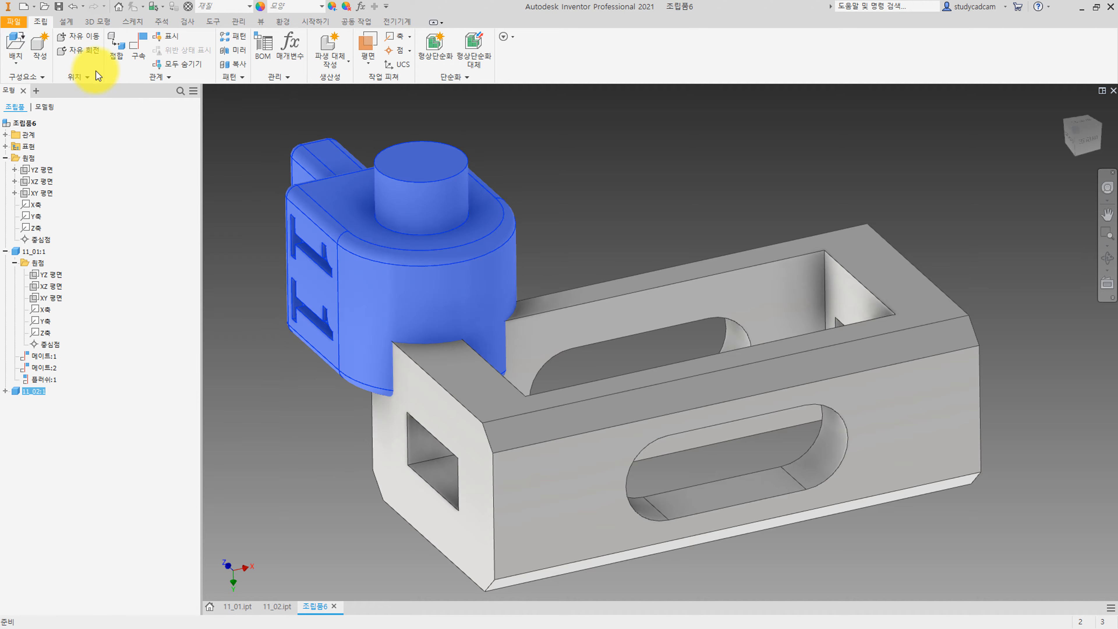
Free-rotate the 11_02 component so its engraved 11 faces up and its cylindrical pins point toward the frame's side slots.
click(79, 50)
drag(367, 291, 450, 137)
key(Escape)
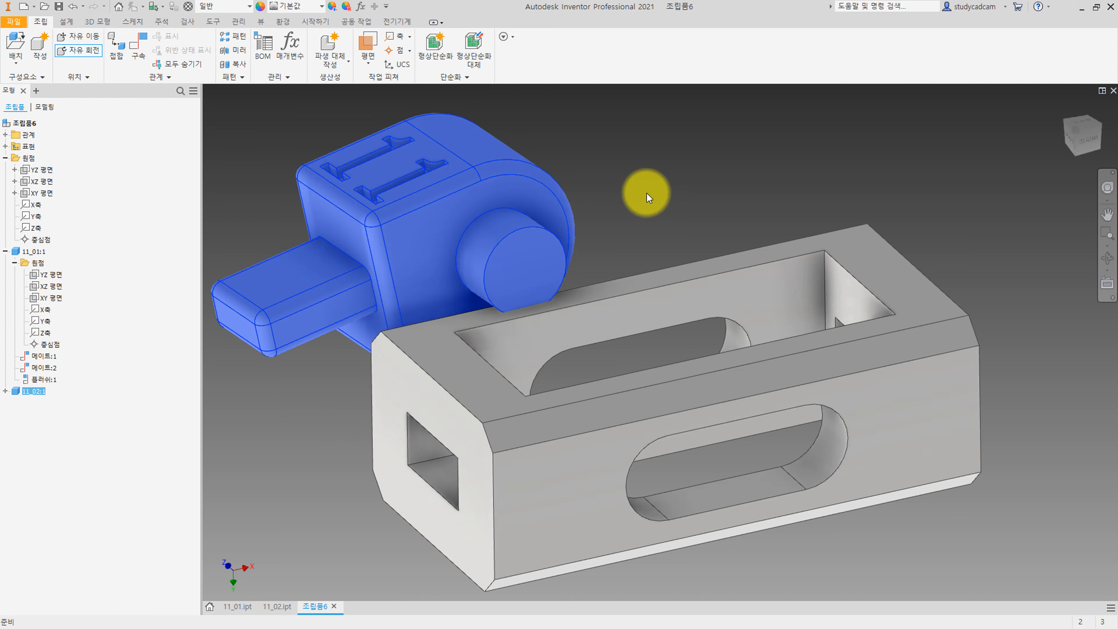
Mate the axis of 11_02's cylindrical pin to the axis of the rounded end of 11_01's side slot at 0 mm offset.
key(c)
click(464, 254)
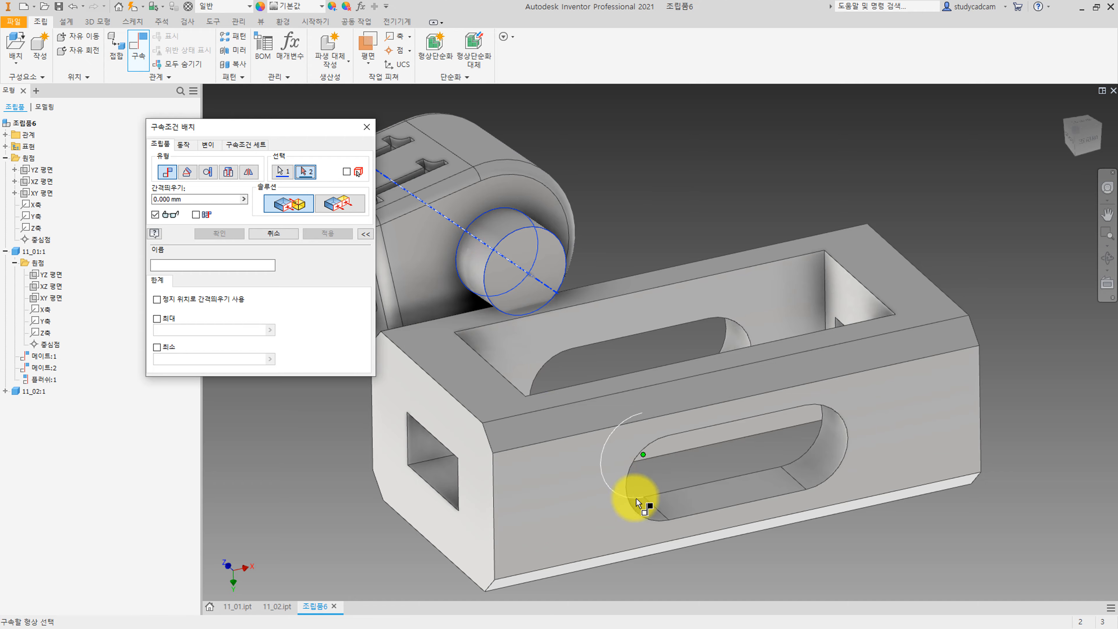
click(643, 506)
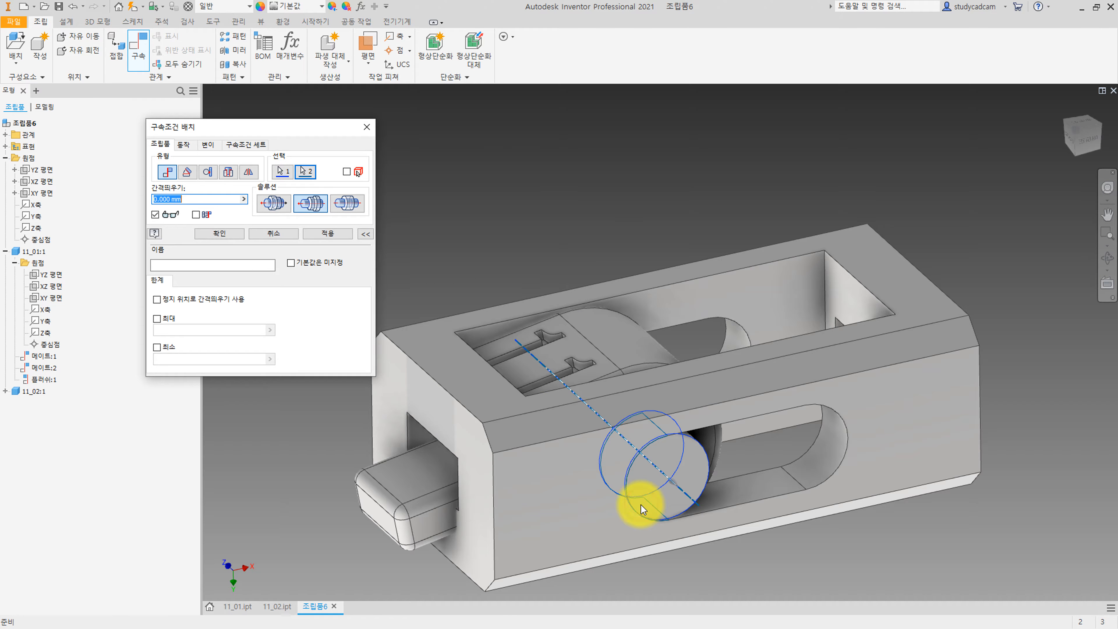
click(220, 234)
Add a directed Angle constraint of 0 deg between the engraved 11 face of 11_02 and the upper face of 11_01.
key(c)
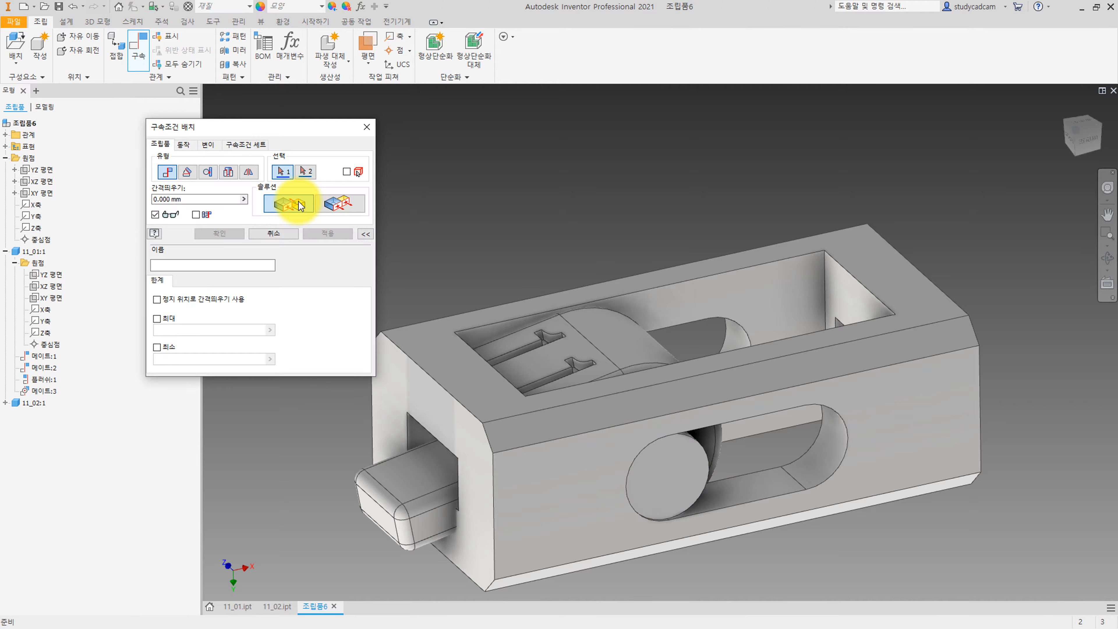
click(187, 172)
click(267, 203)
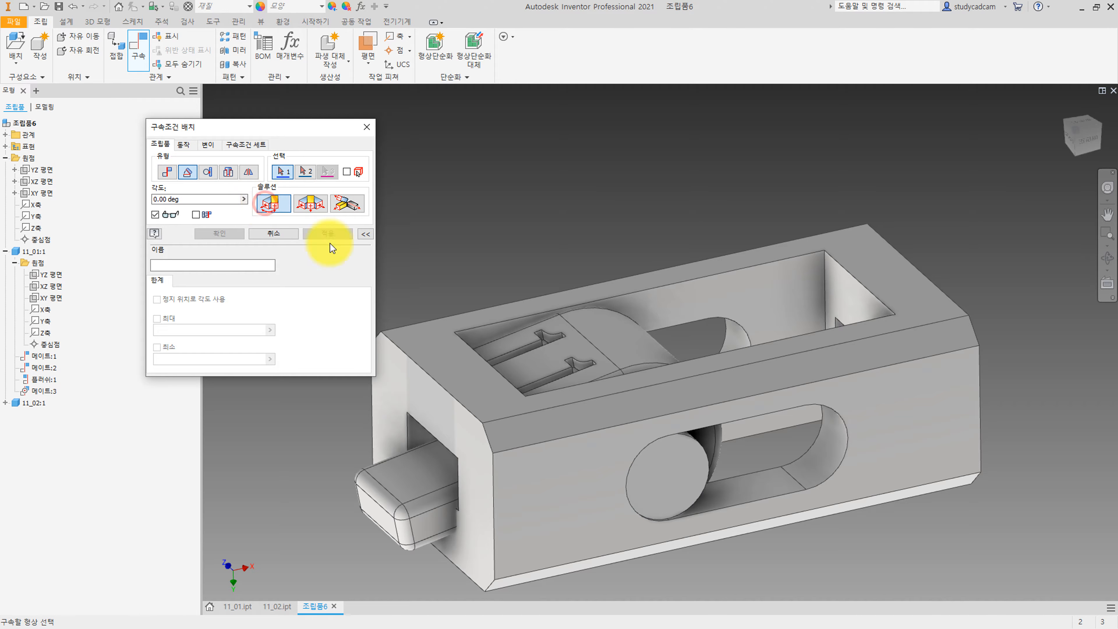
click(511, 356)
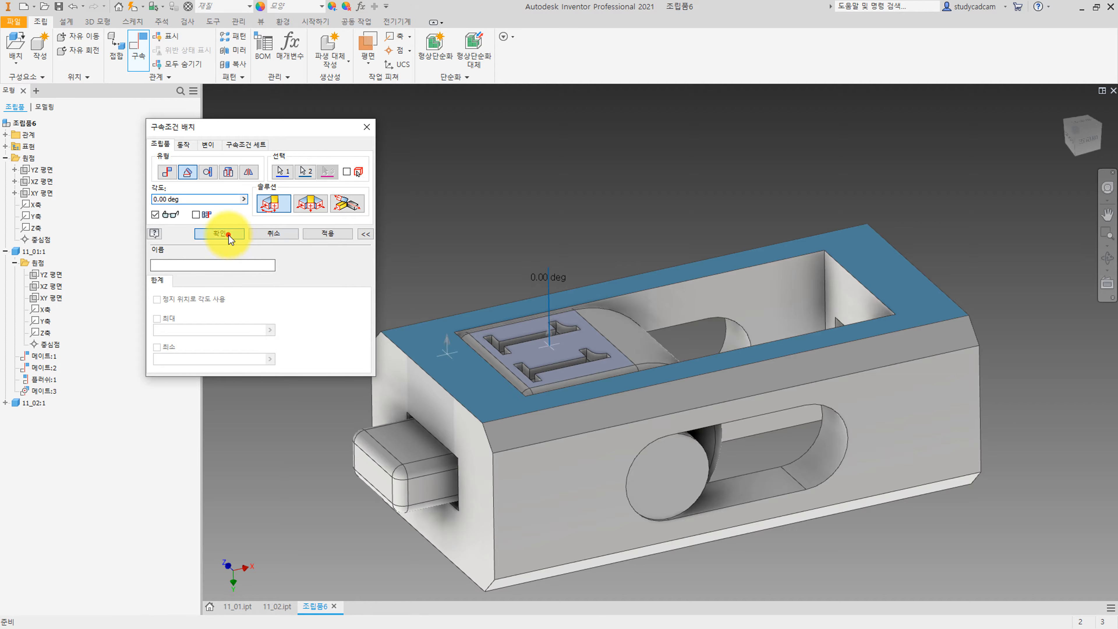
click(228, 235)
Pull 11_02 sideways out of the frame and mate its XZ plane to the XY plane of 11_01 at 0 mm offset.
shift+middle_drag(239, 243, 537, 312)
drag(537, 324, 408, 196)
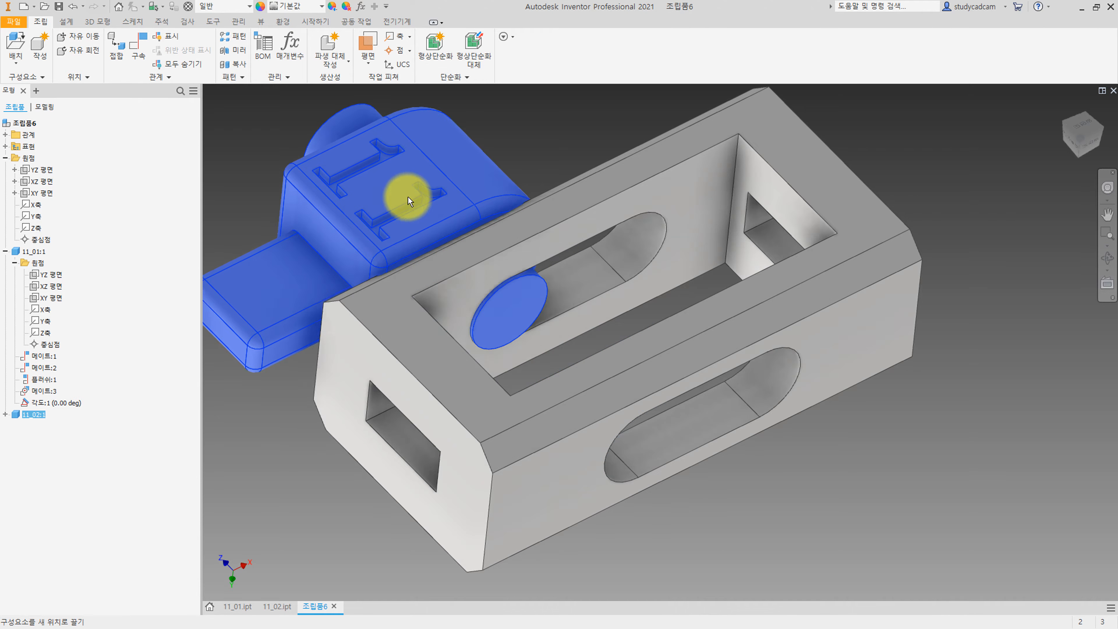
click(5, 415)
click(14, 426)
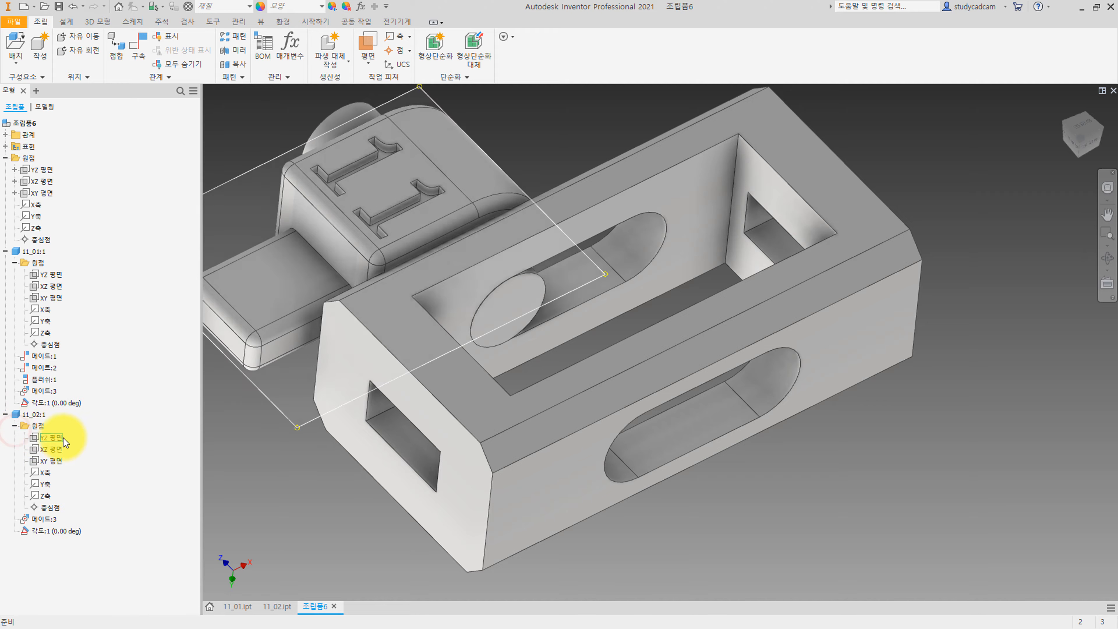
key(c)
click(49, 450)
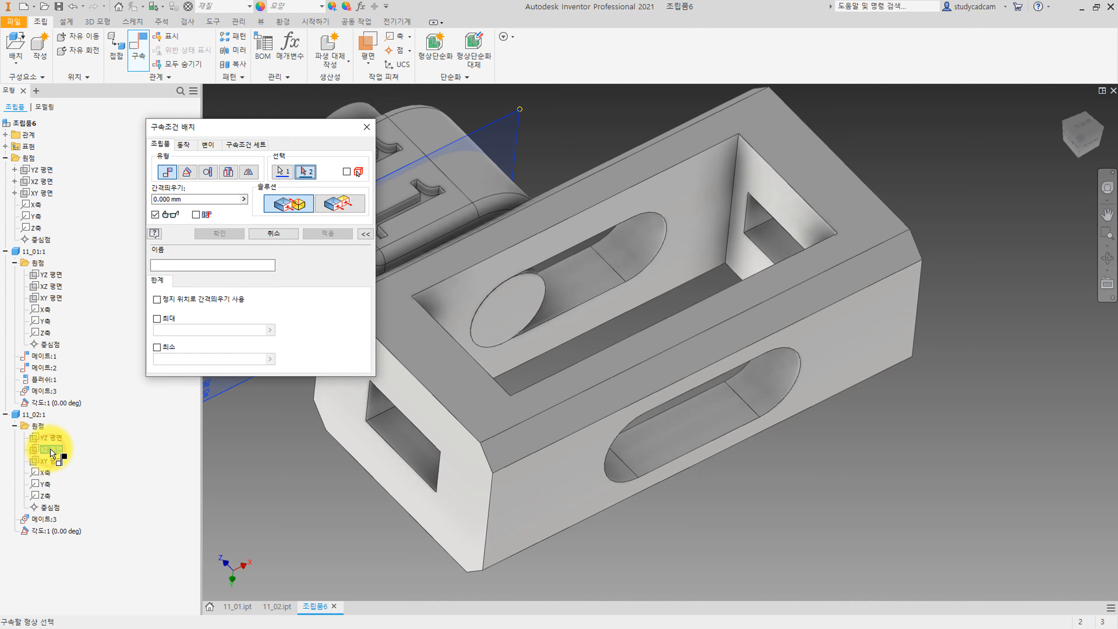
click(52, 299)
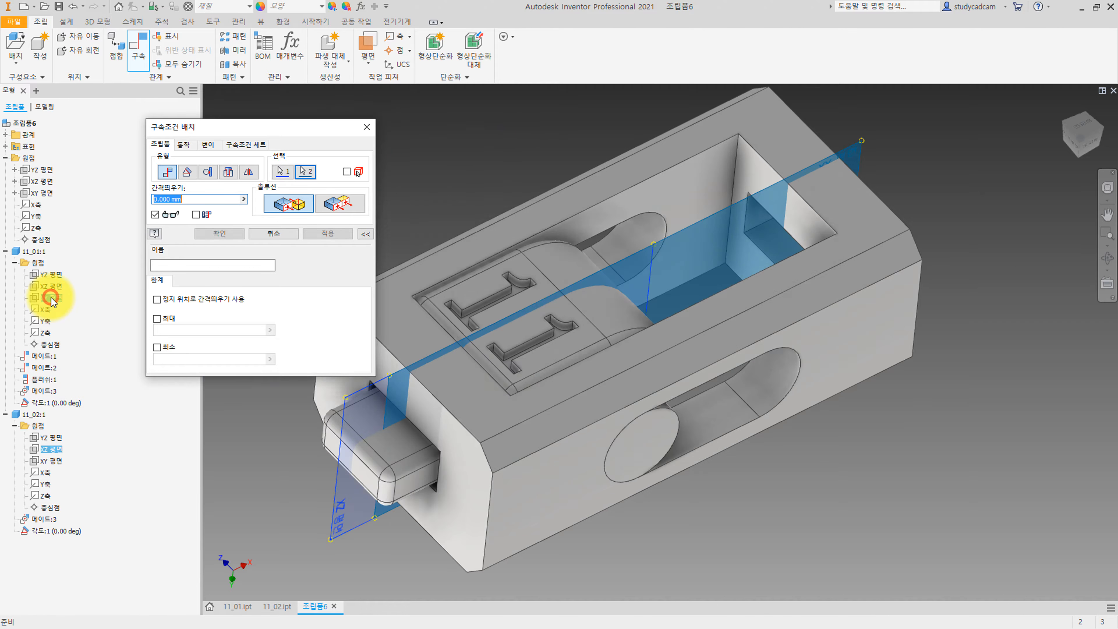
click(224, 232)
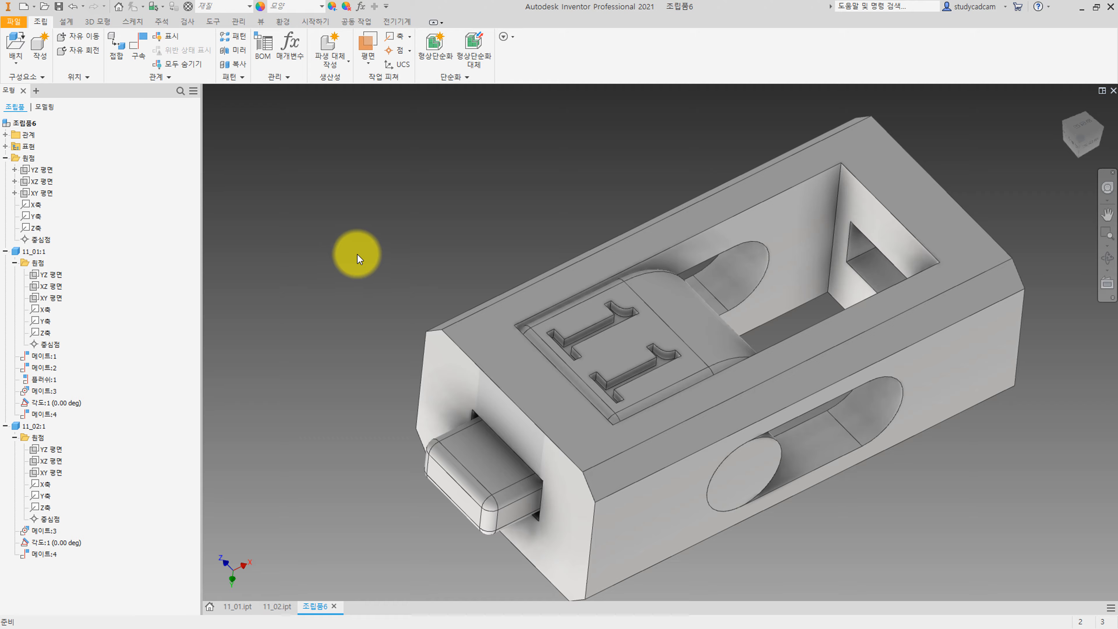
Save the assembly as 11_03 in the 3D프린터운용기능사 folder.
click(60, 7)
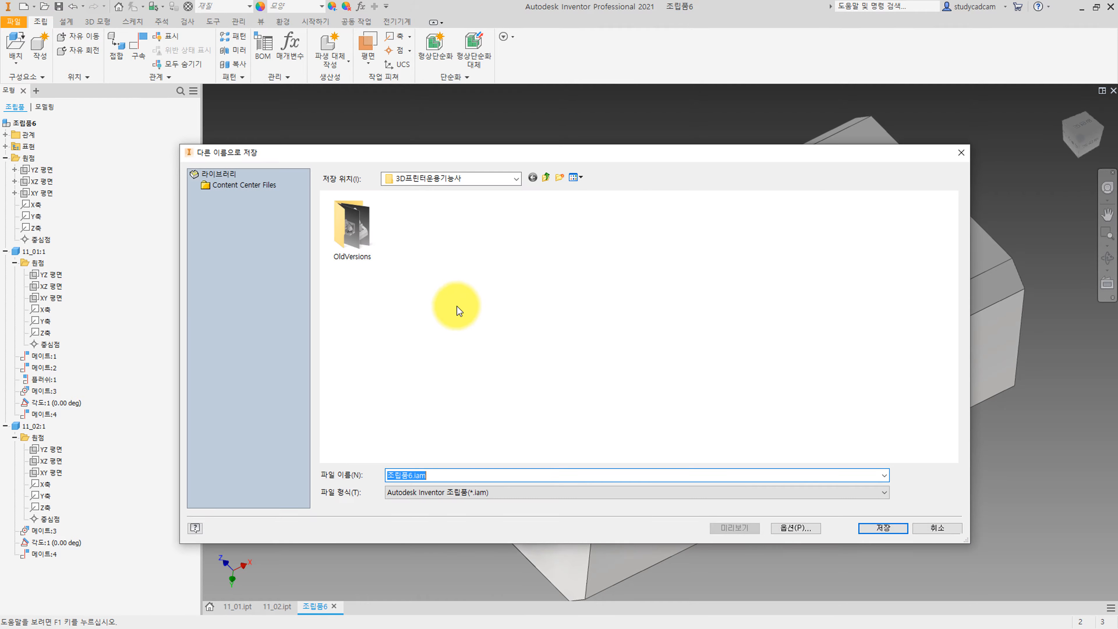
text(11_03)
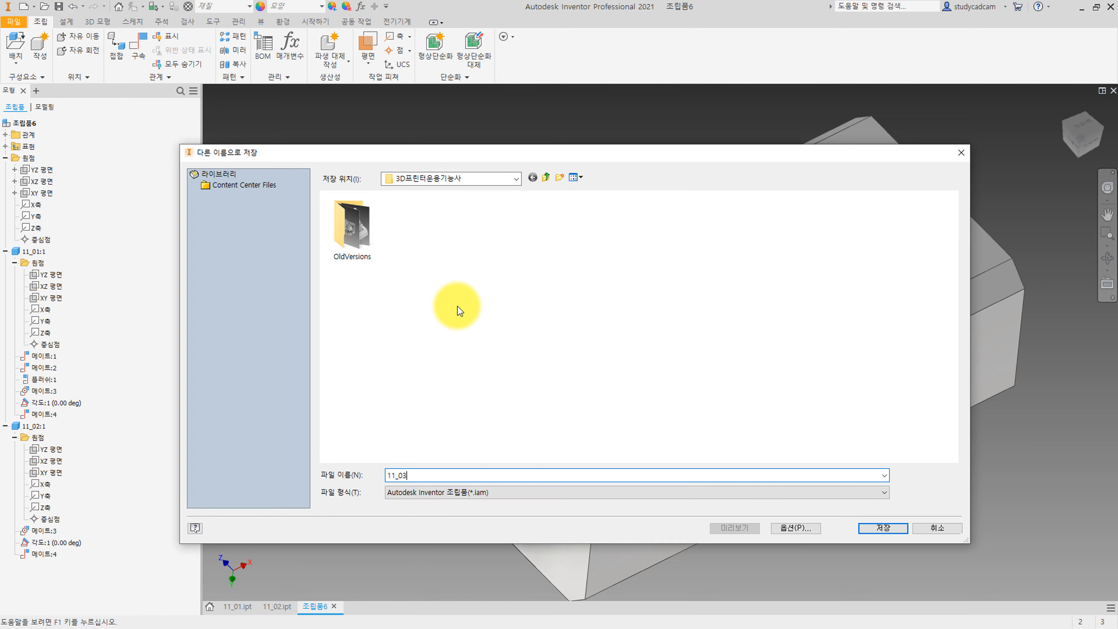
key(Return)
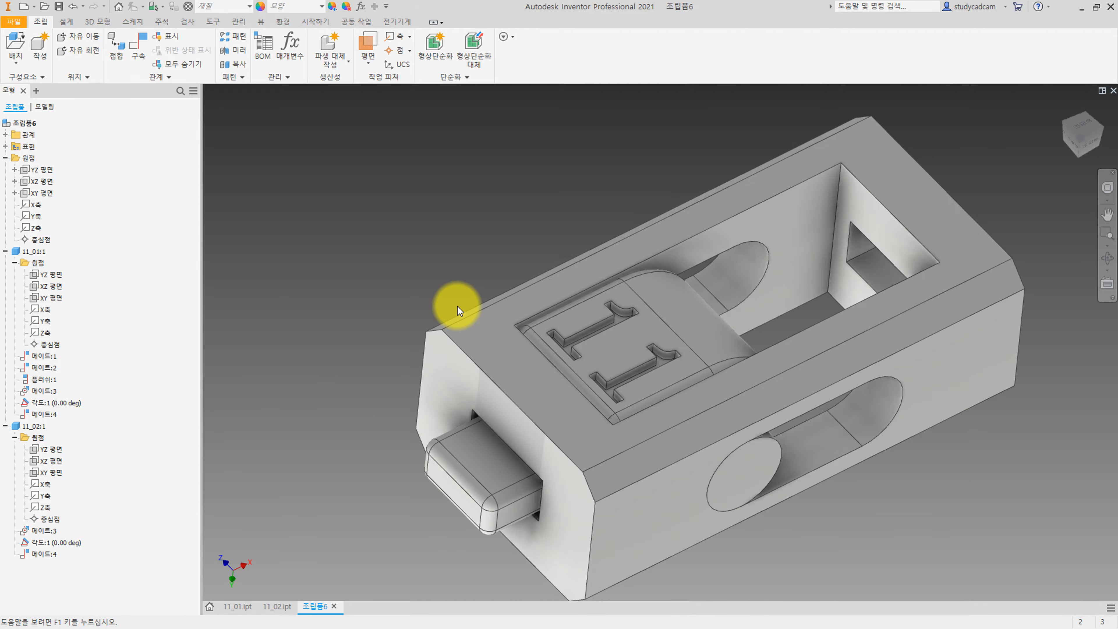
Save a copy of the assembly in STEP format as 11_03.stp.
click(13, 22)
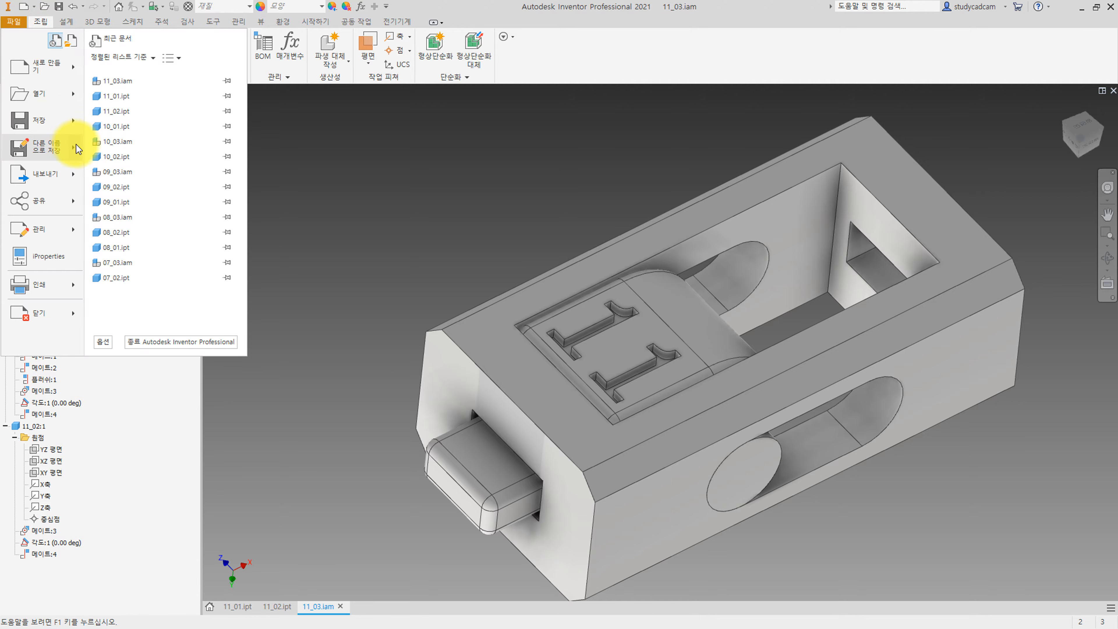
mouse_move(80, 148)
click(141, 121)
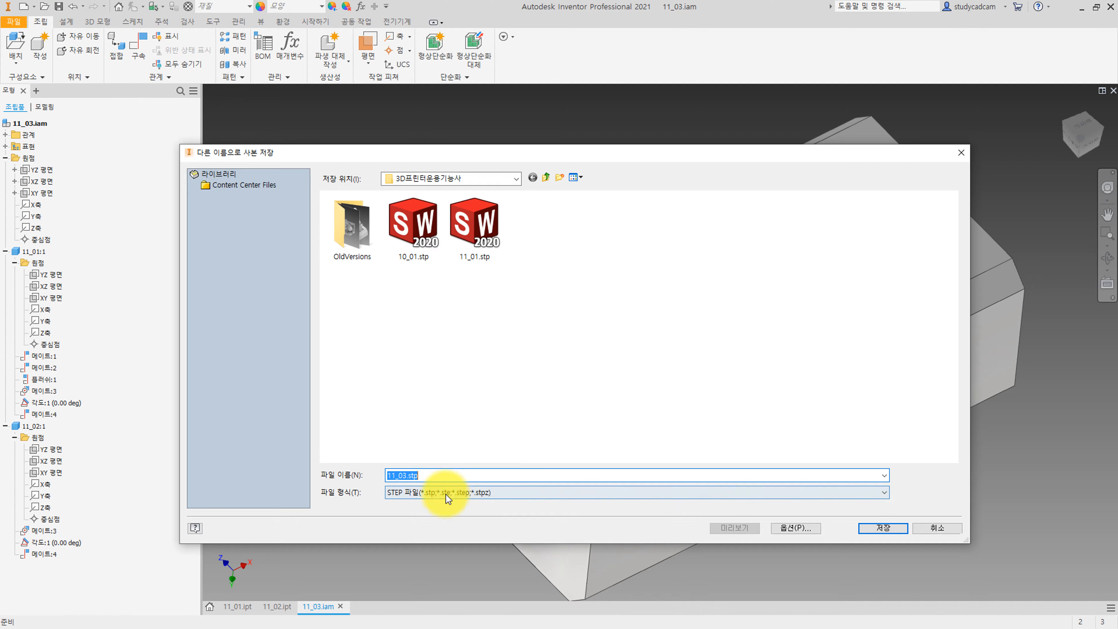
click(884, 528)
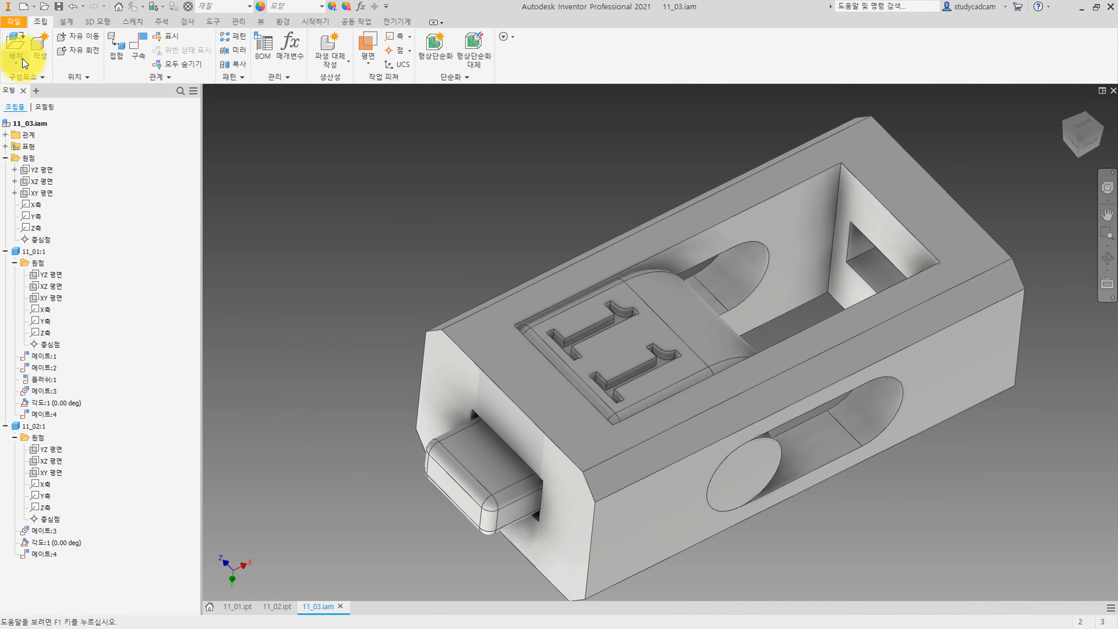
Save a copy of the assembly in STL format as 11_03.stl.
click(13, 22)
mouse_move(70, 149)
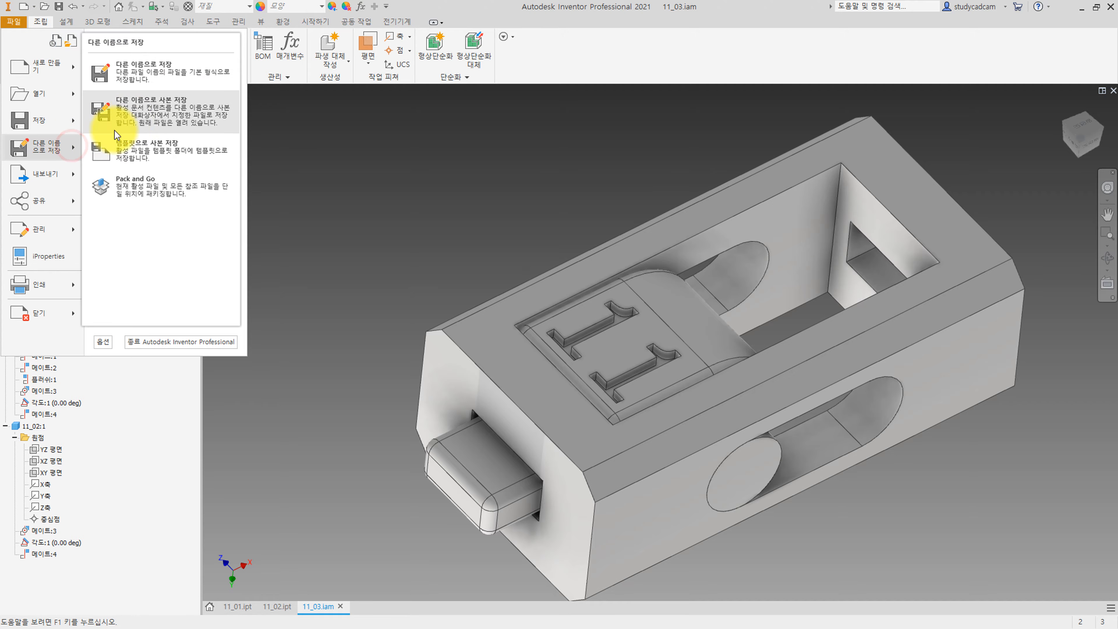
click(132, 121)
click(499, 492)
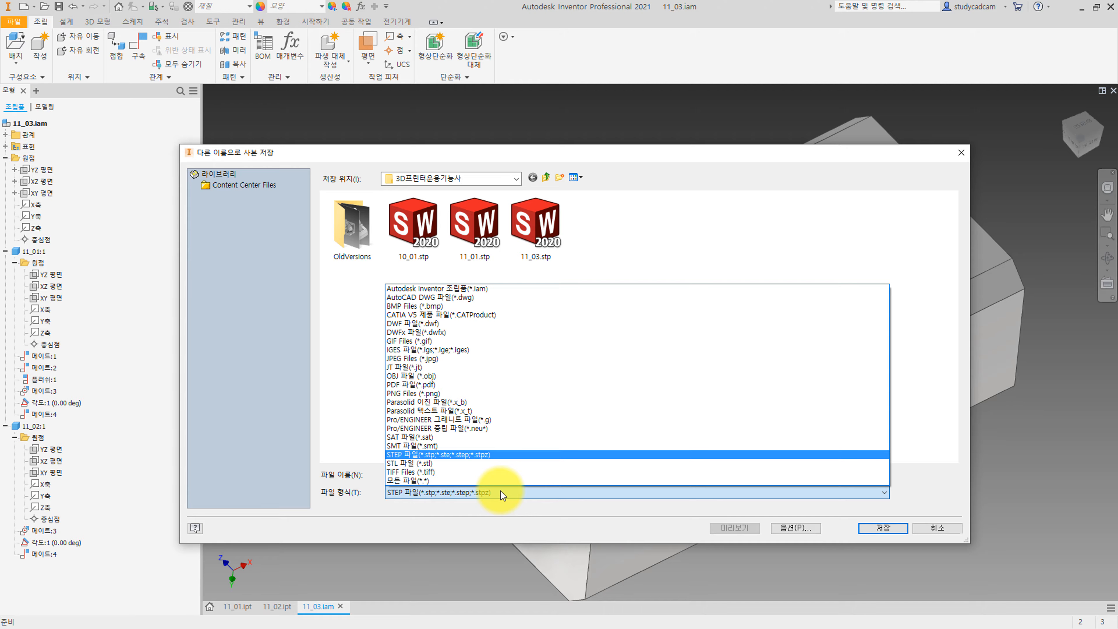
click(442, 463)
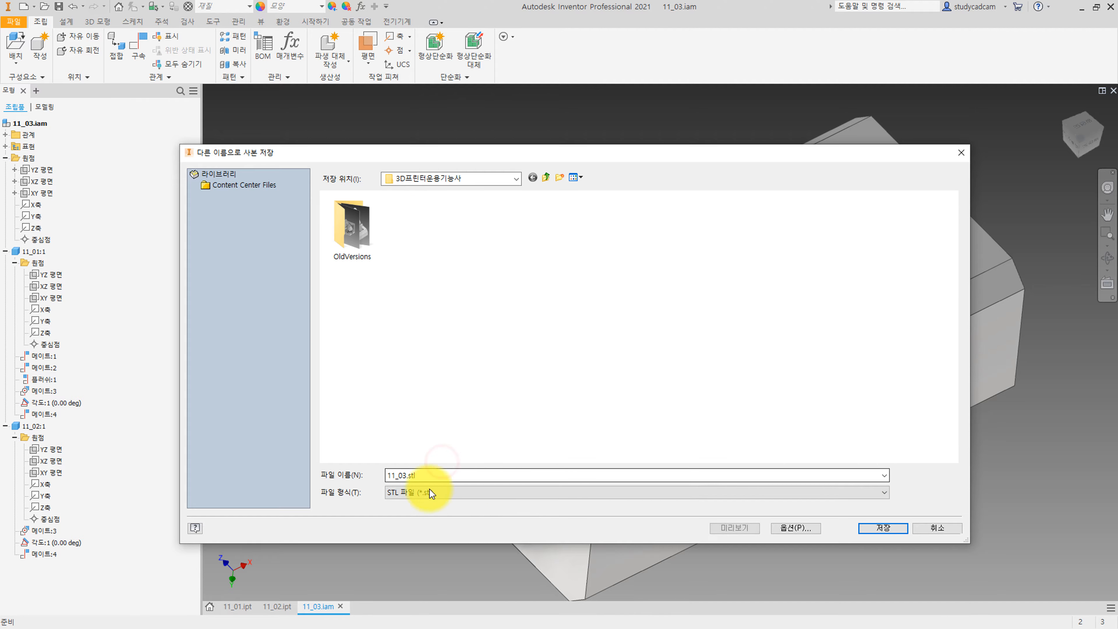
click(871, 525)
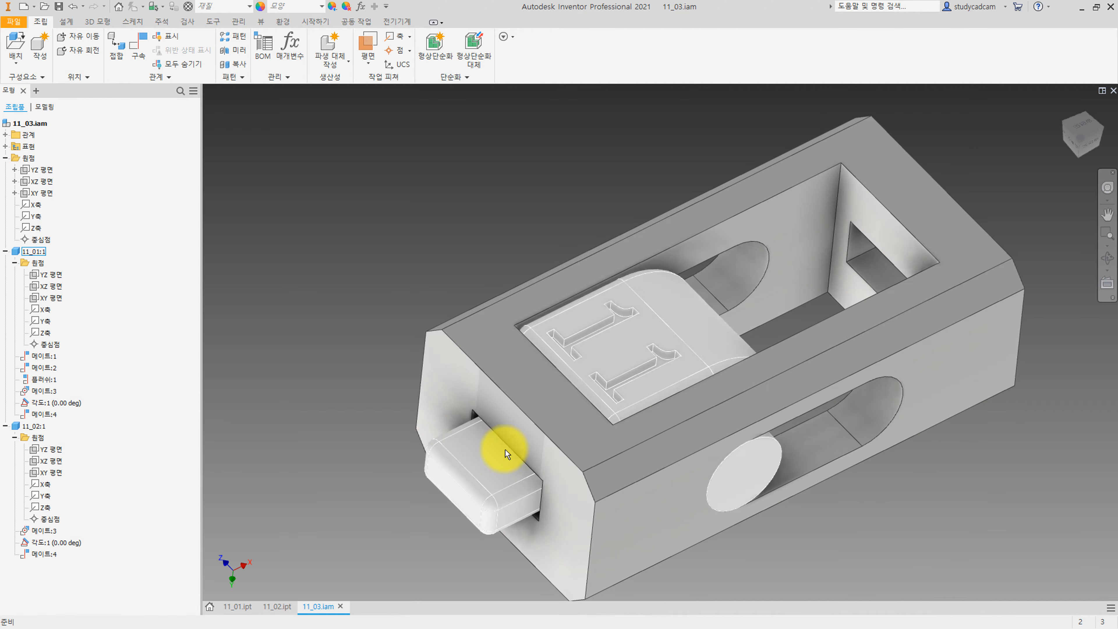
Review the open part documents 11_02.ipt and 11_01.ipt.
click(270, 612)
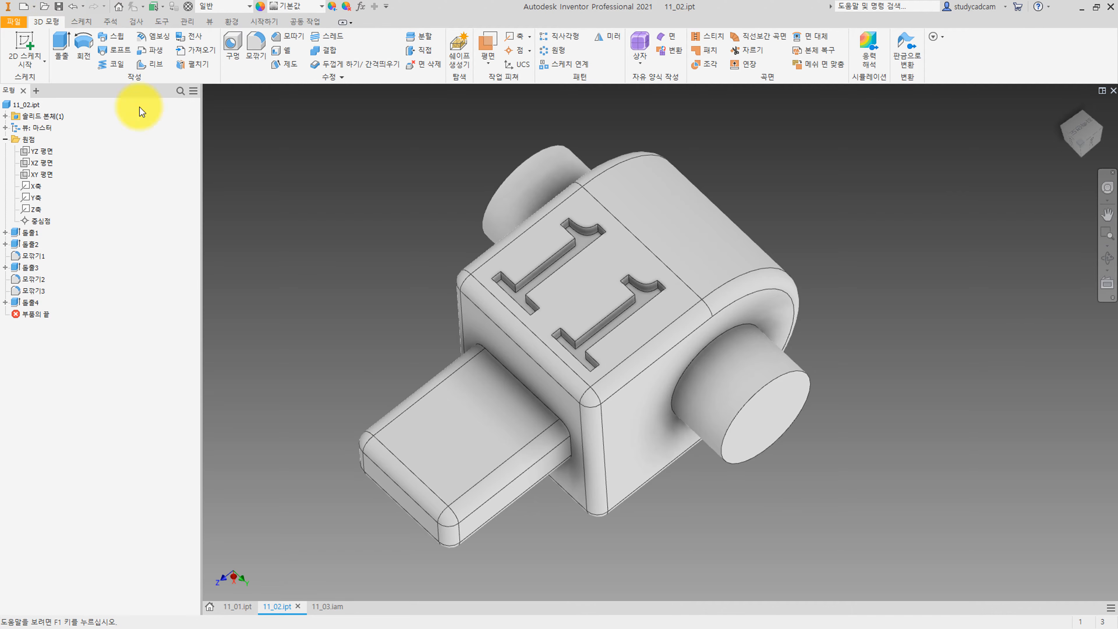
click(237, 607)
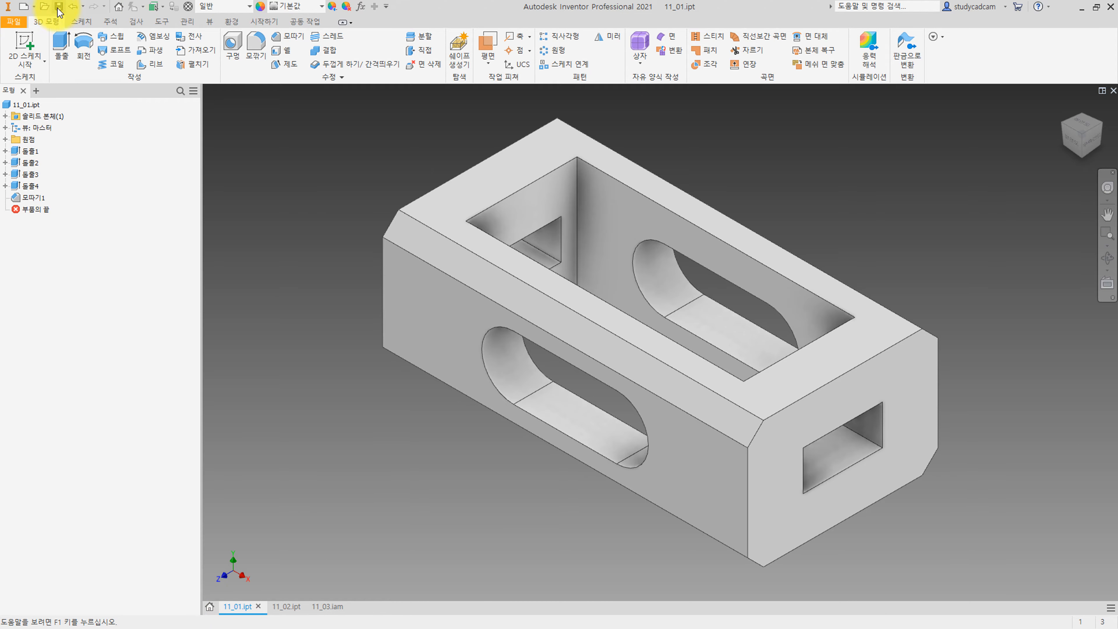
click(44, 7)
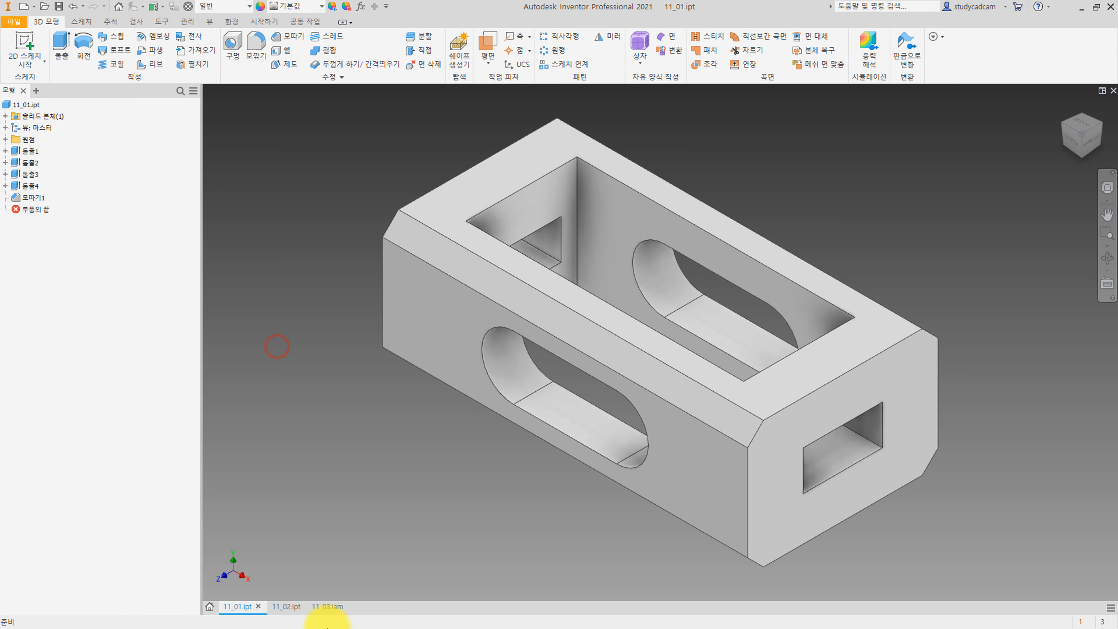
Close the 11_03.iam assembly and the part documents 11_02.ipt and 11_01.ipt.
click(326, 606)
click(350, 607)
click(287, 606)
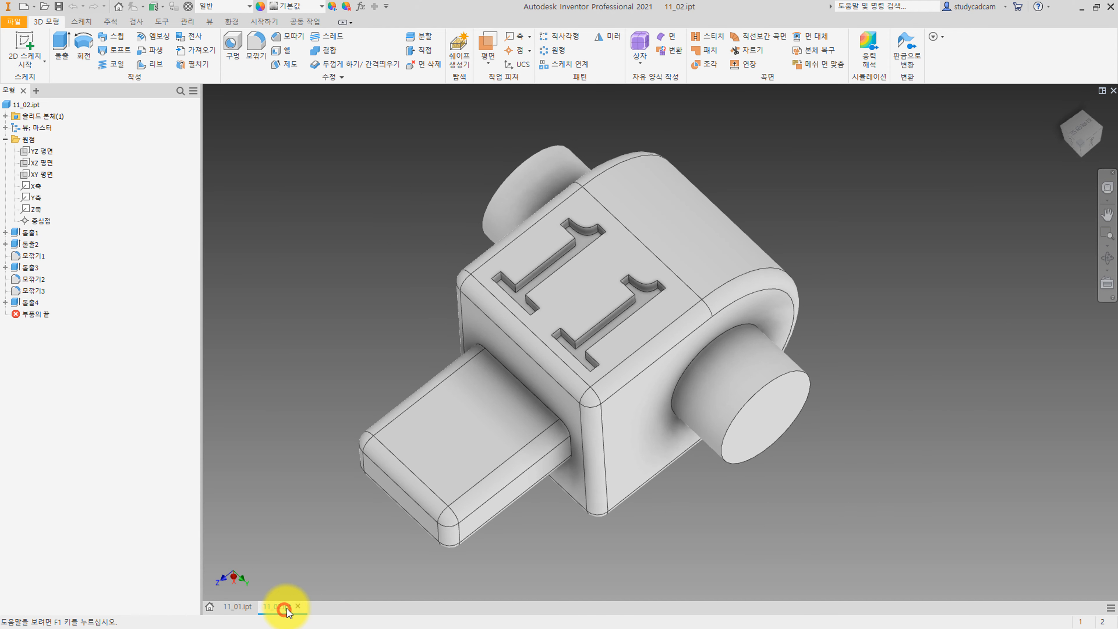
click(302, 606)
click(258, 607)
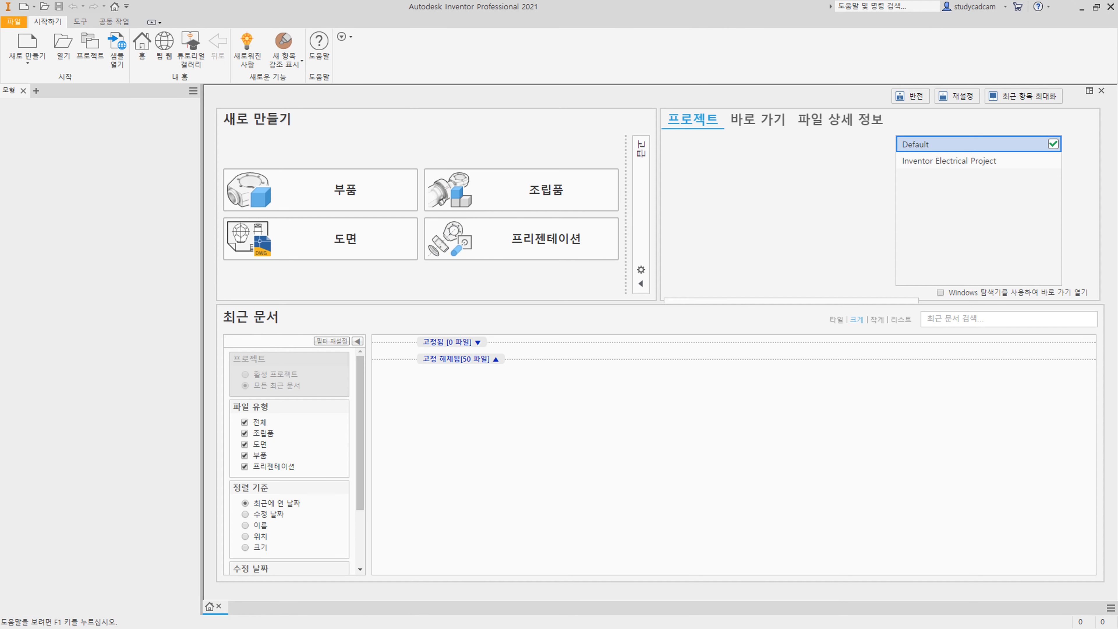